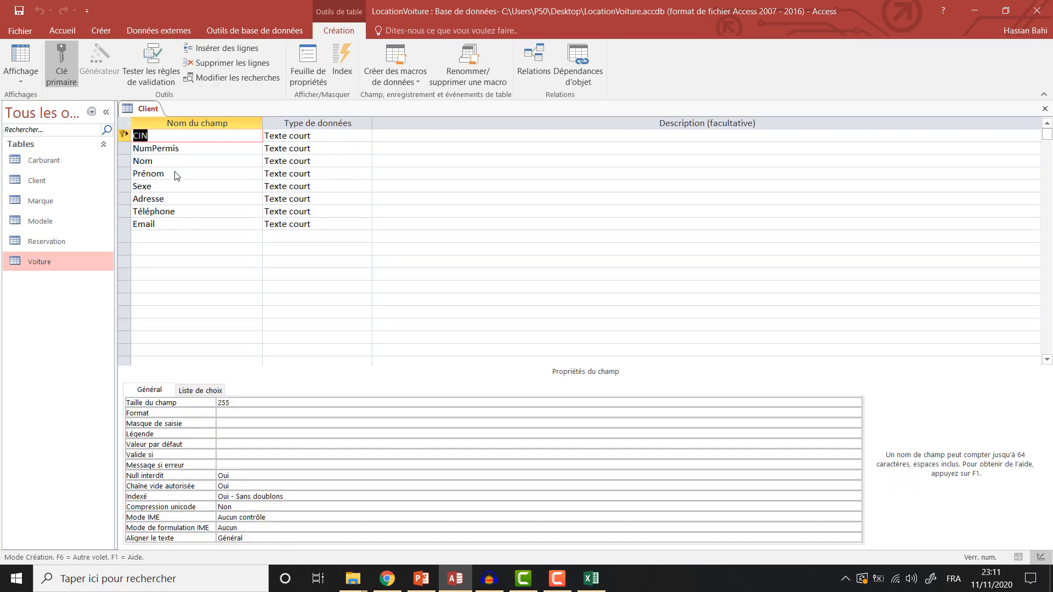
# Examine the Client table's fields and the CIN field's size, format, input mask and caption properties
pyautogui.click(196, 149)
pyautogui.click(194, 160)
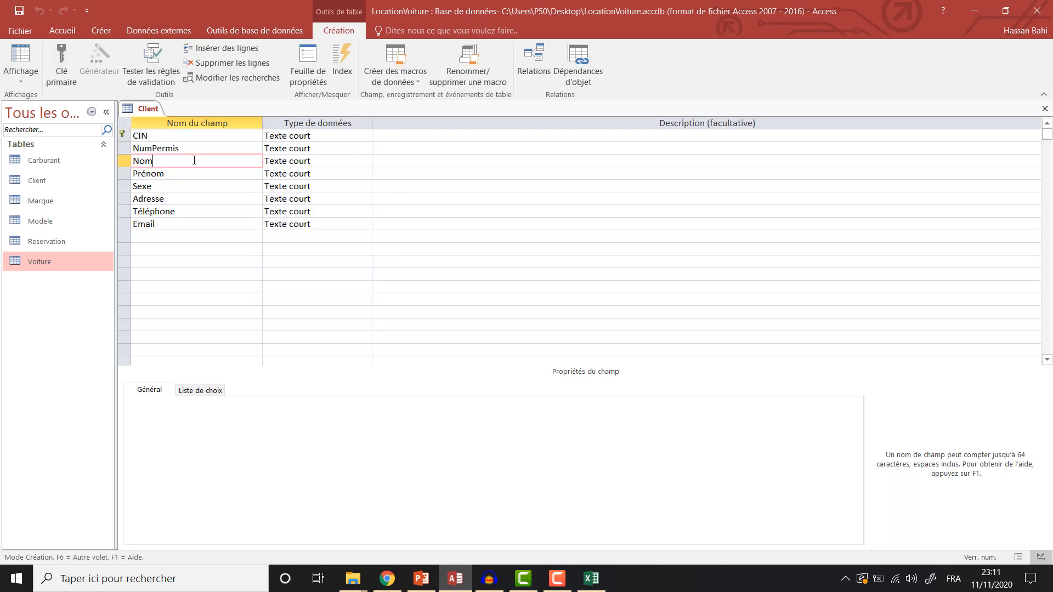
pyautogui.click(193, 173)
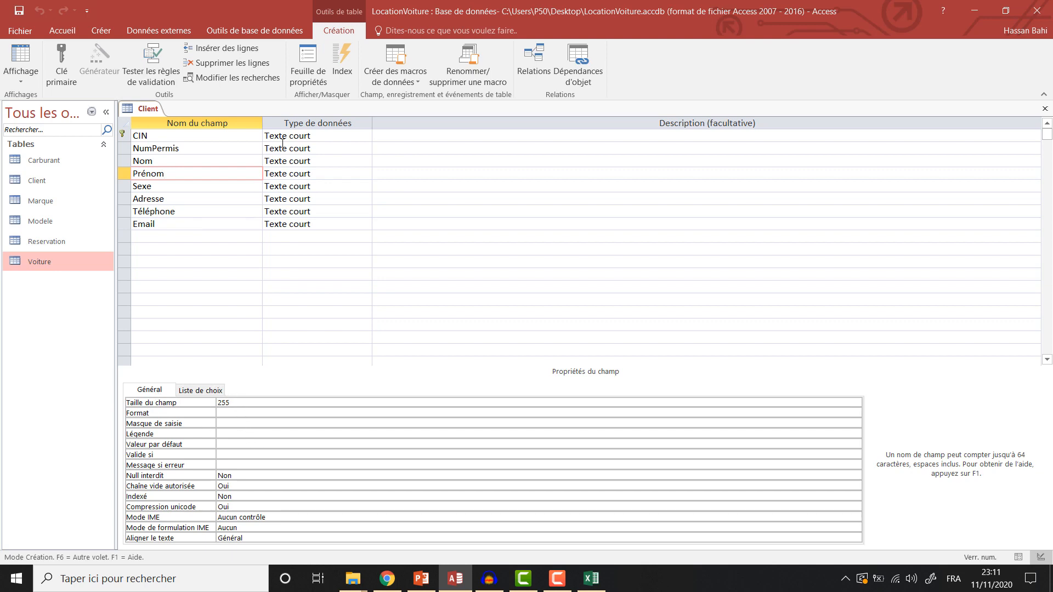
pyautogui.click(318, 138)
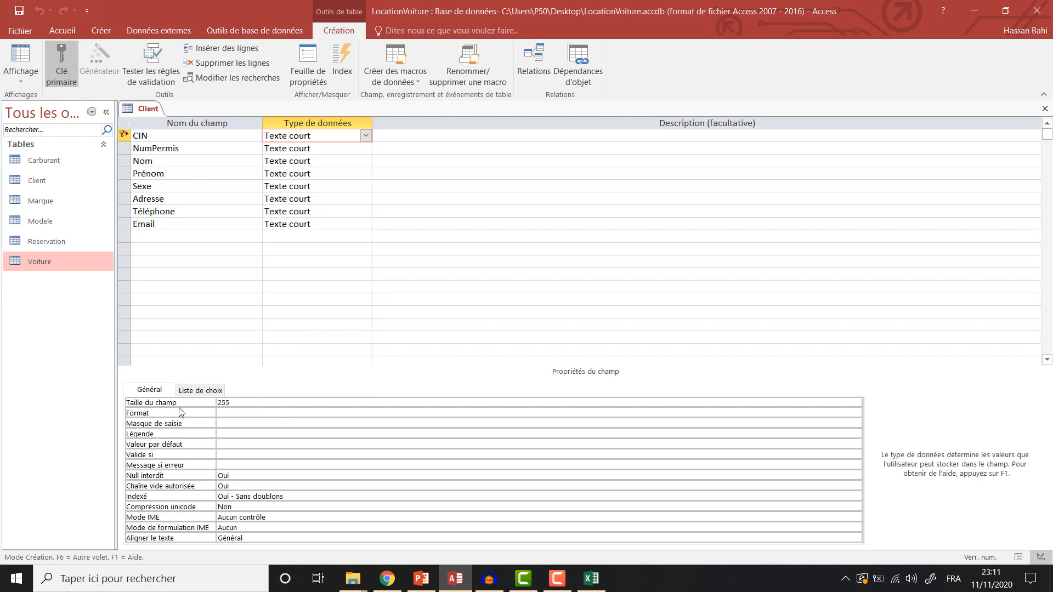
pyautogui.moveTo(240, 404); pyautogui.dragTo(216, 404)
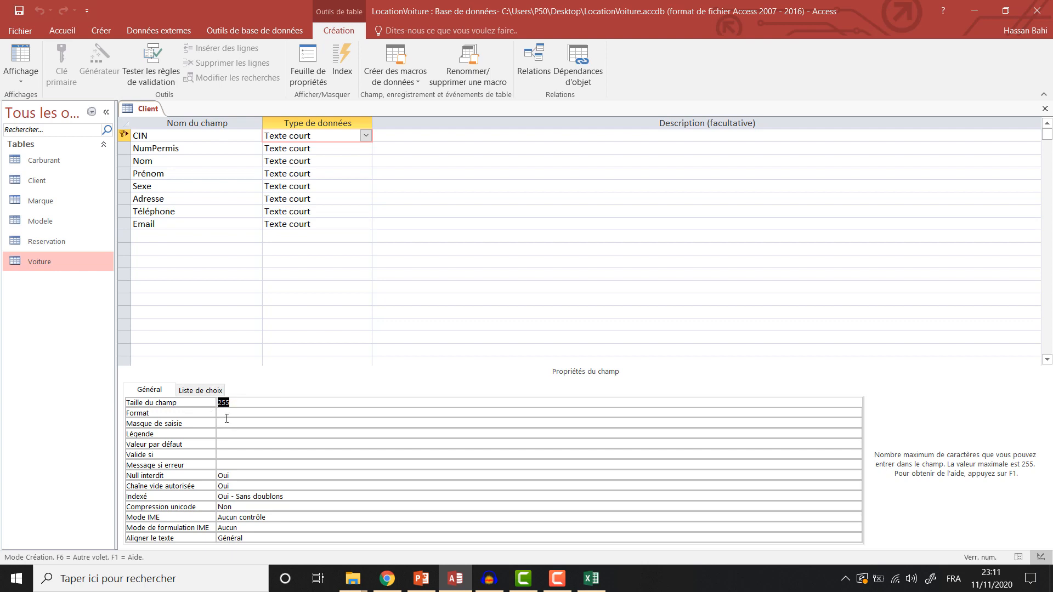
pyautogui.click(227, 416)
pyautogui.click(228, 425)
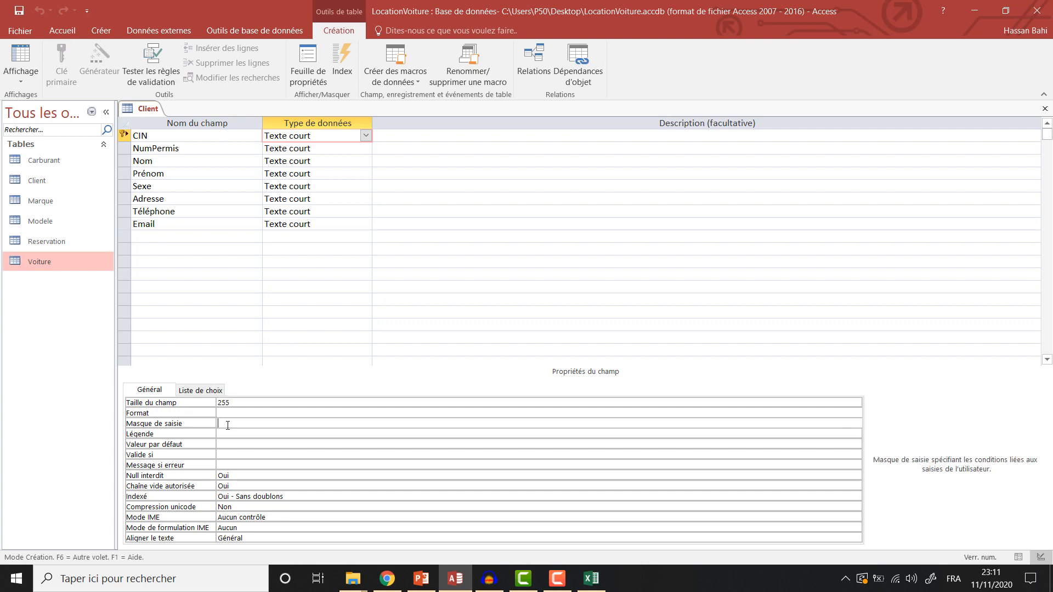
pyautogui.click(228, 435)
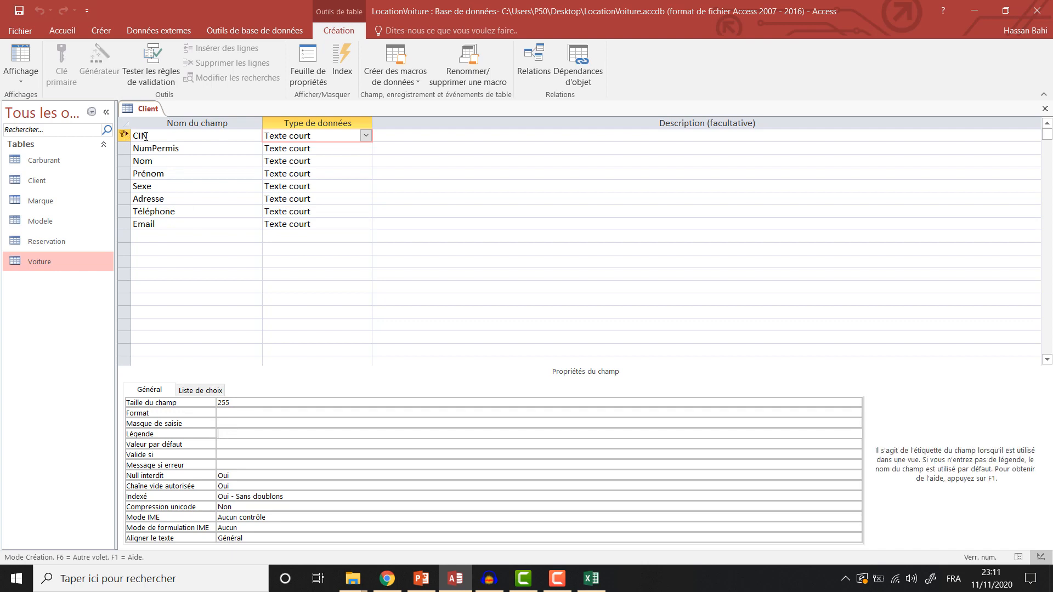
# Check the Client table's column headings in Datasheet view and return to Design view
pyautogui.rightClick(147, 109)
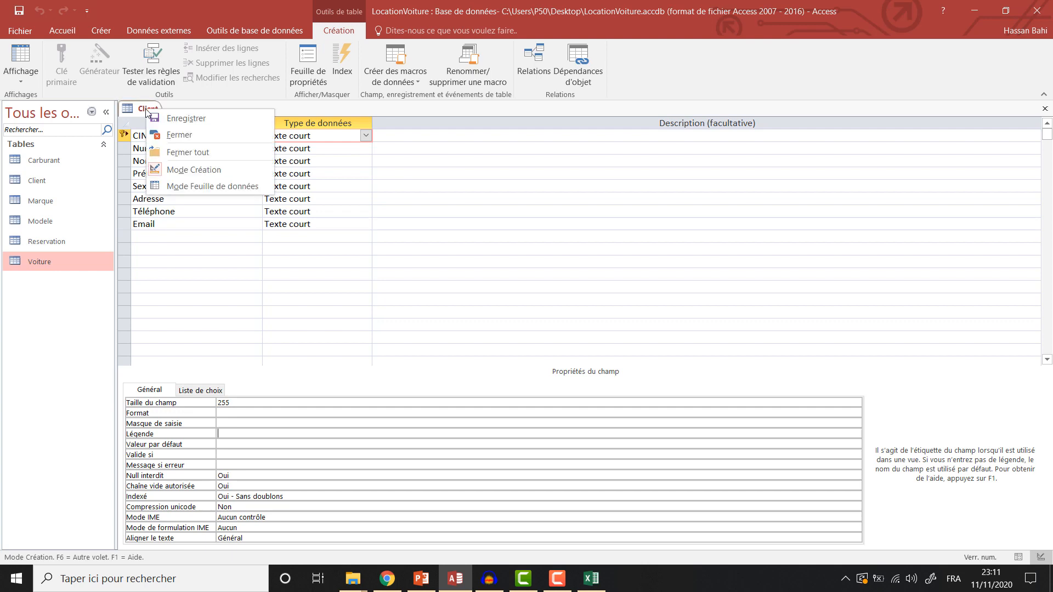
pyautogui.click(182, 187)
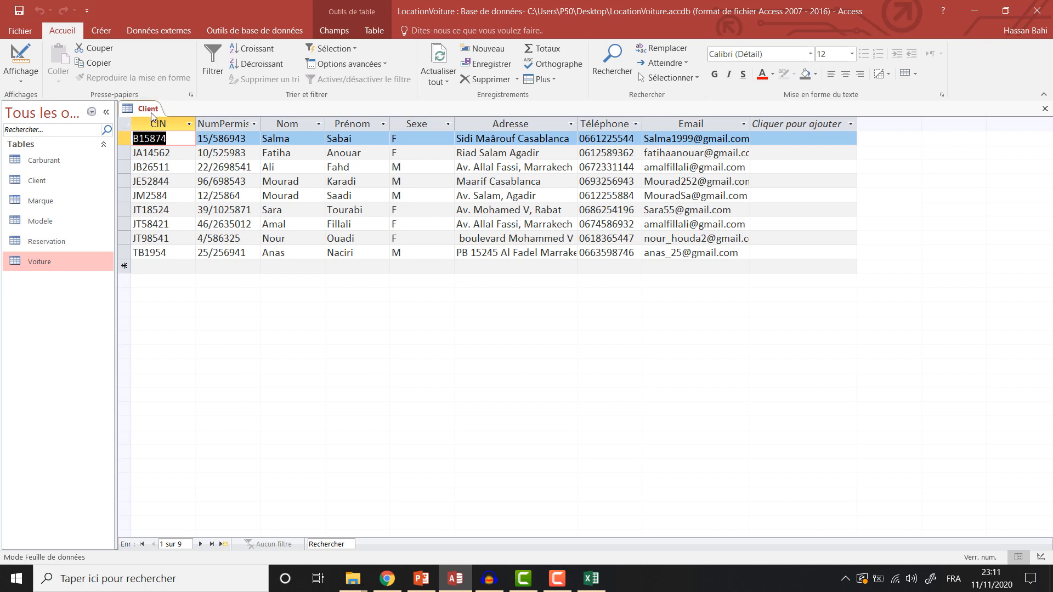
pyautogui.rightClick(150, 112)
pyautogui.click(186, 174)
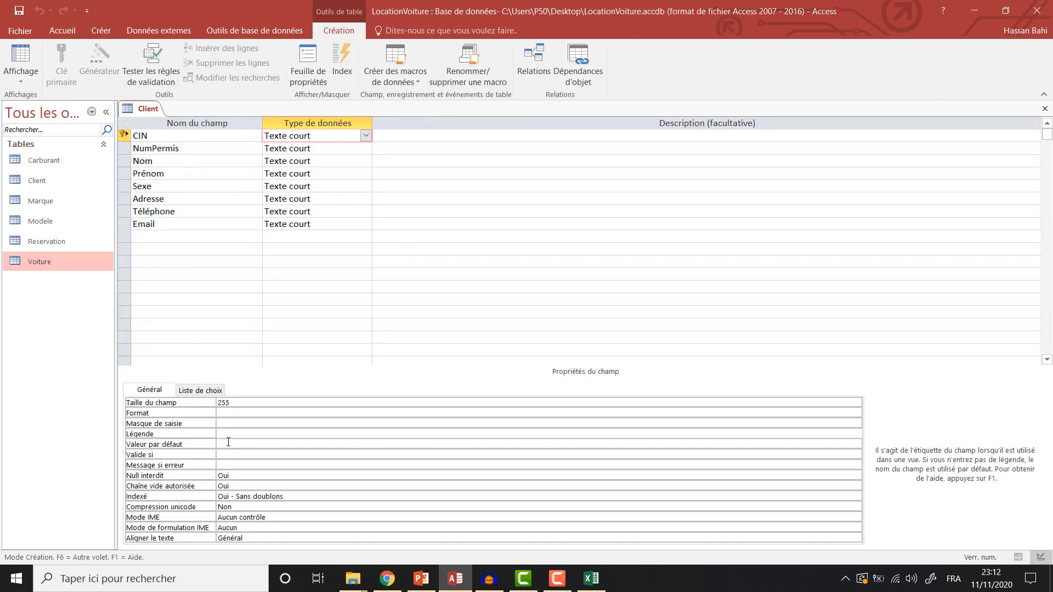
# Set the CIN field's caption to "Code de client", save the table, and widen that column in the datasheet
pyautogui.click(227, 435)
pyautogui.write('Code de client')
pyautogui.rightClick(147, 114)
pyautogui.click(197, 187)
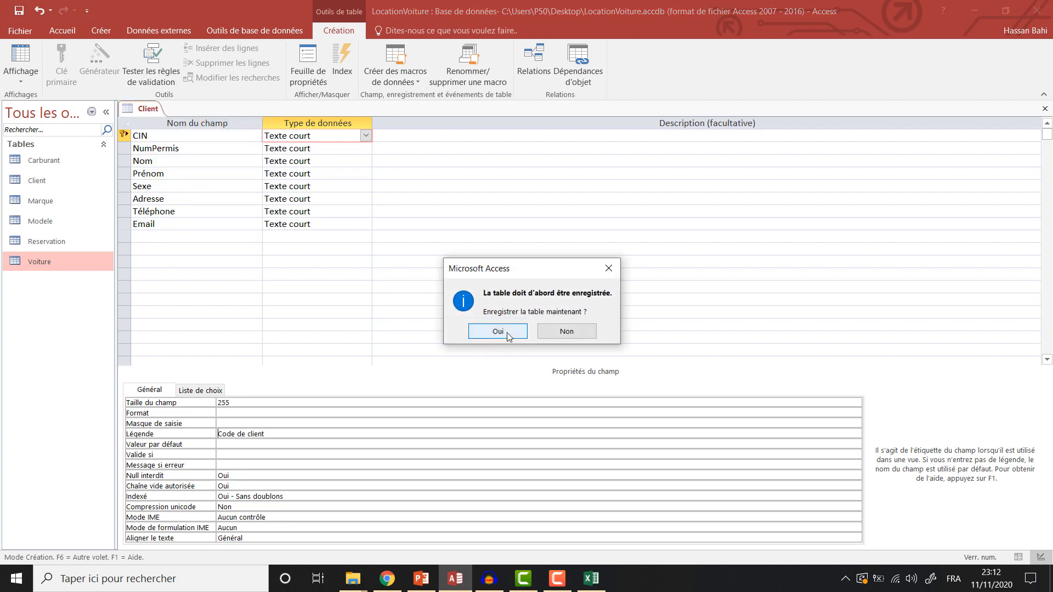
pyautogui.click(498, 332)
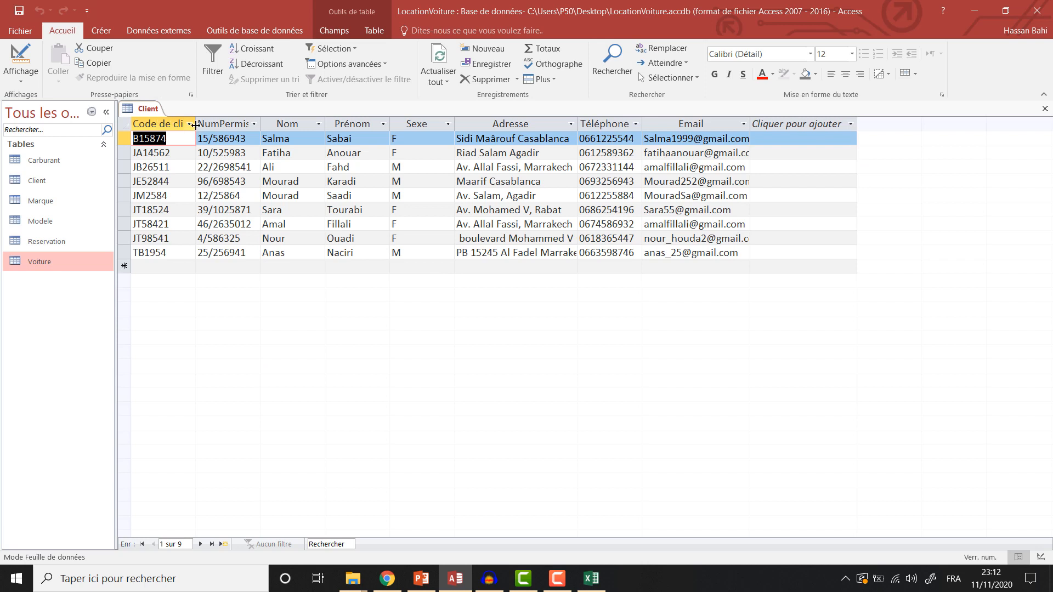
pyautogui.moveTo(215, 126); pyautogui.dragTo(229, 125)
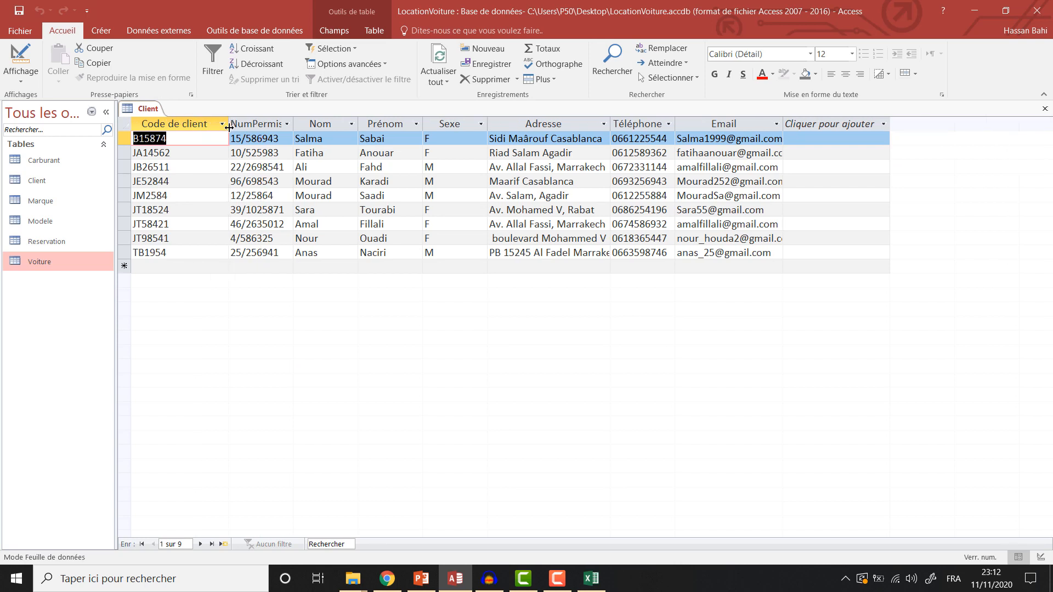
# In the Client table's design, start the Lookup Wizard for the Sexe field with manually entered values
pyautogui.rightClick(145, 109)
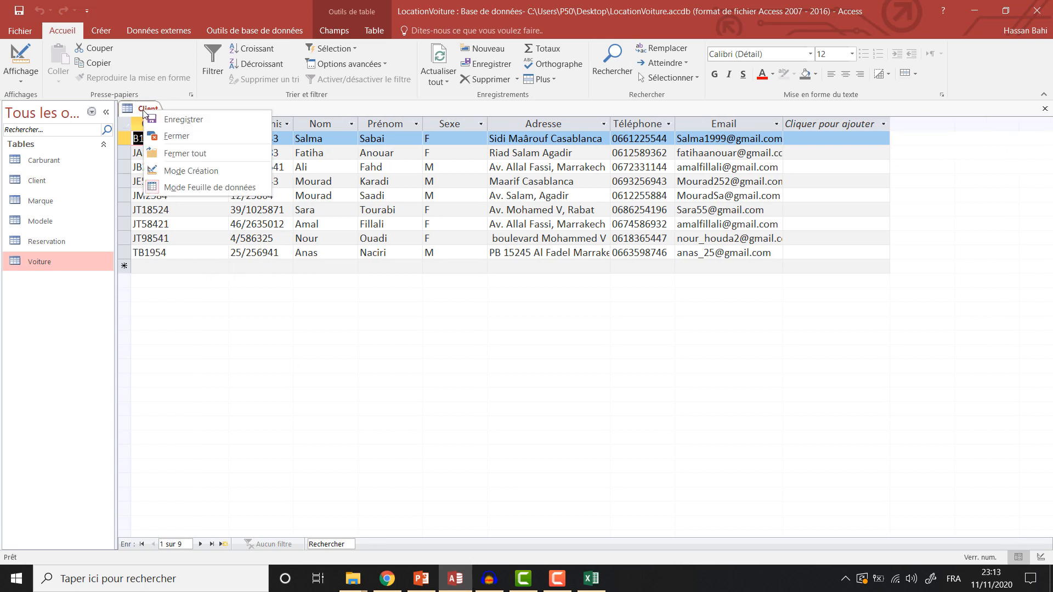
pyautogui.click(186, 171)
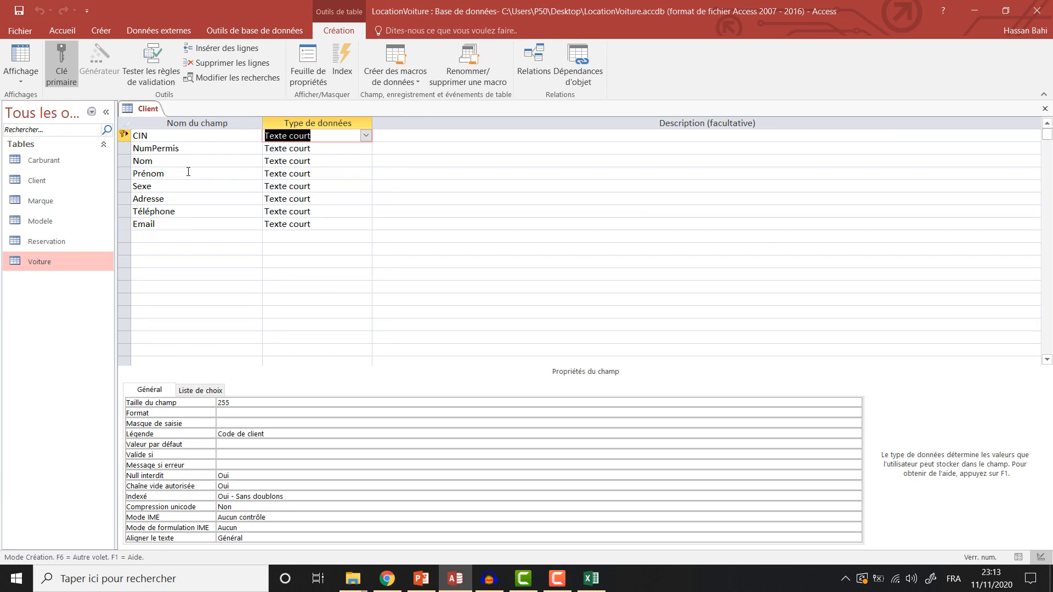
pyautogui.click(344, 186)
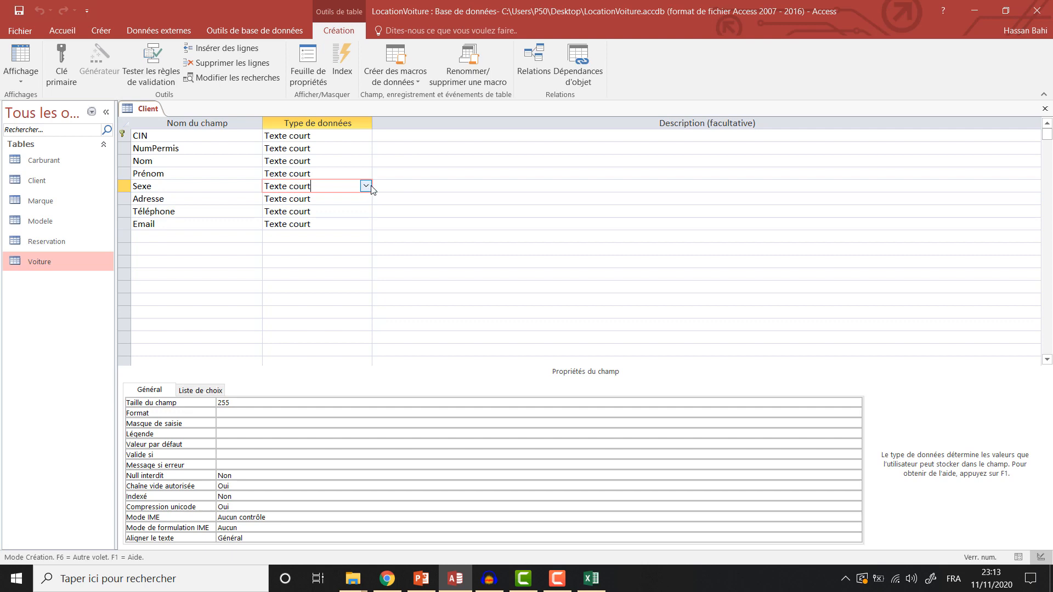
pyautogui.click(368, 187)
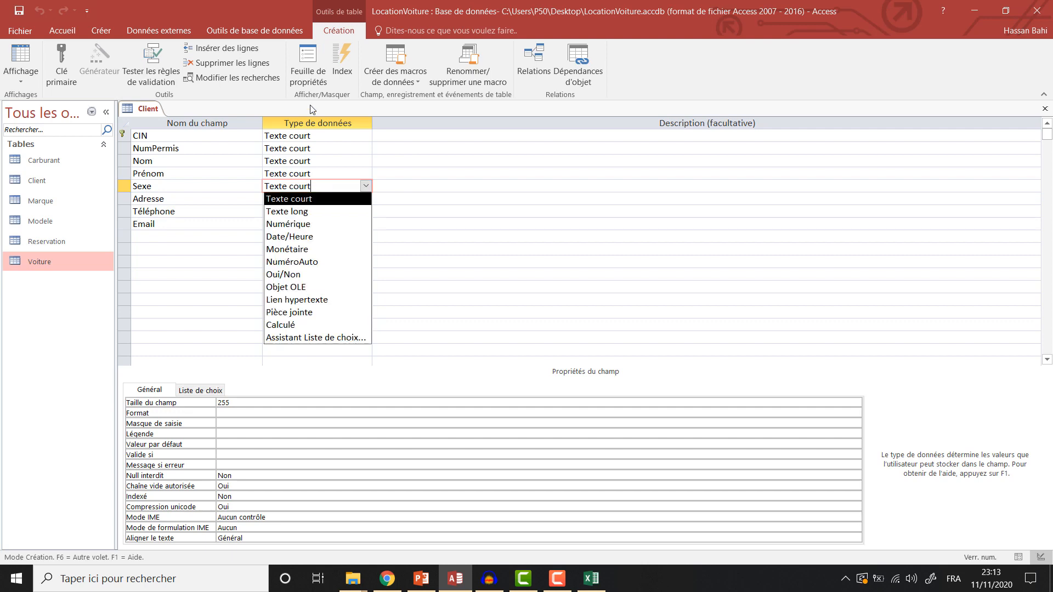
pyautogui.click(316, 338)
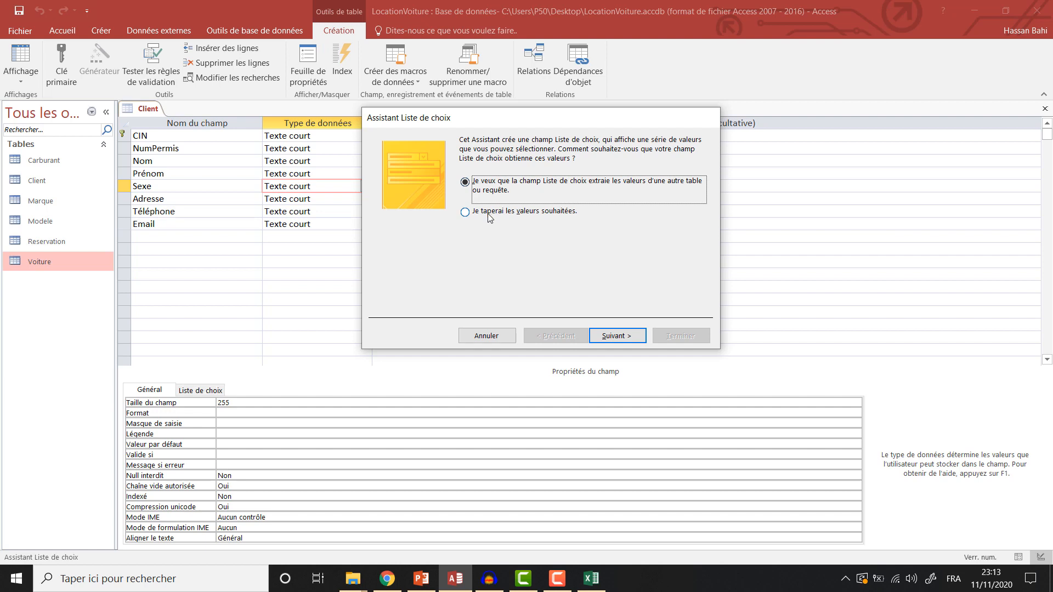
pyautogui.click(489, 213)
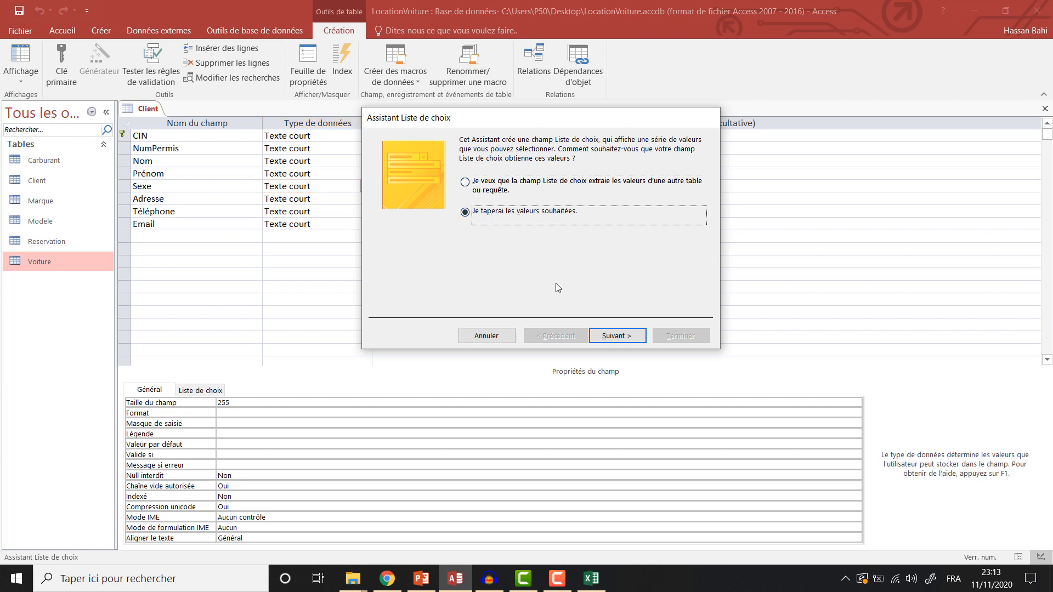
pyautogui.click(616, 340)
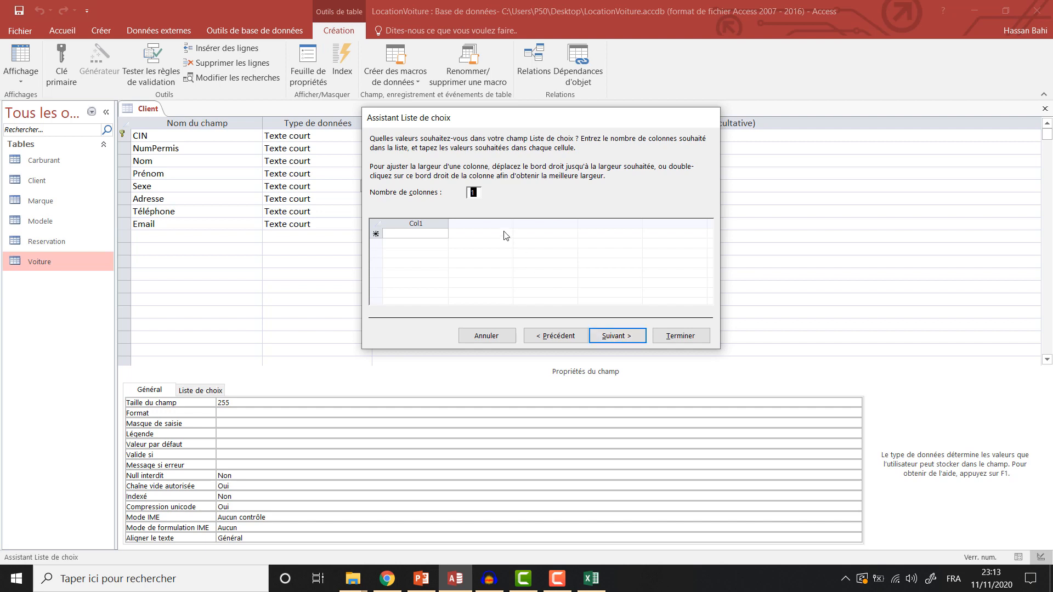
# Enter F and M as the single-column list values and finish the lookup with the label Sexe
pyautogui.click(424, 233)
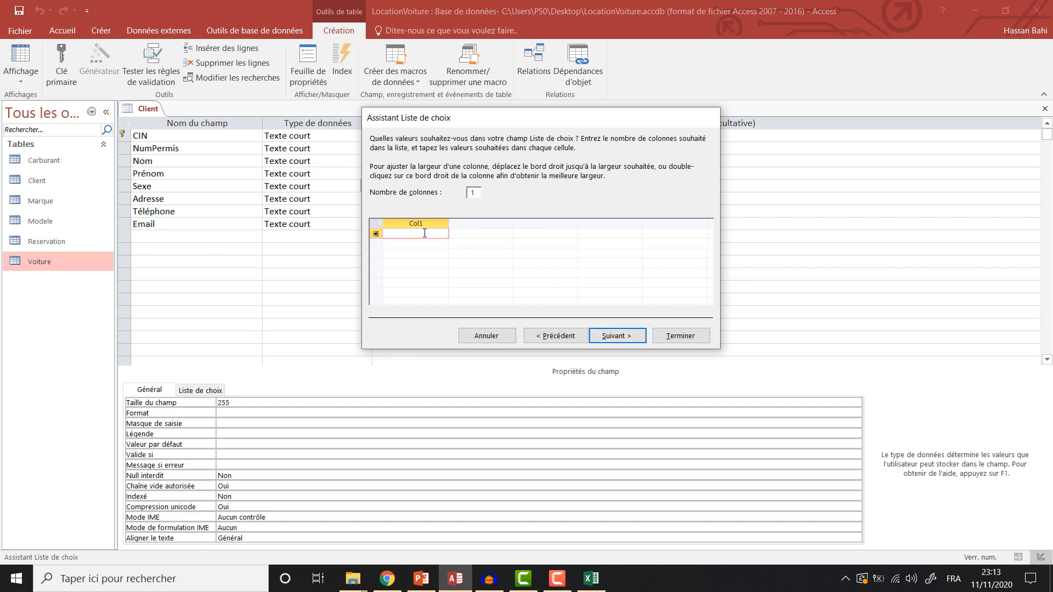
pyautogui.write('F')
pyautogui.press('Return')
pyautogui.write('M')
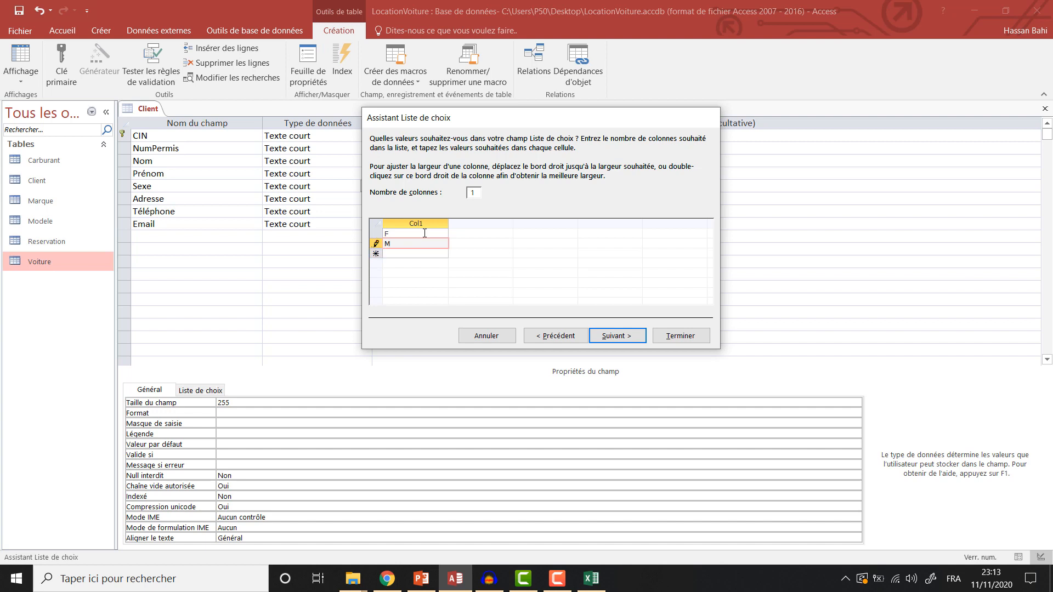
pyautogui.click(611, 336)
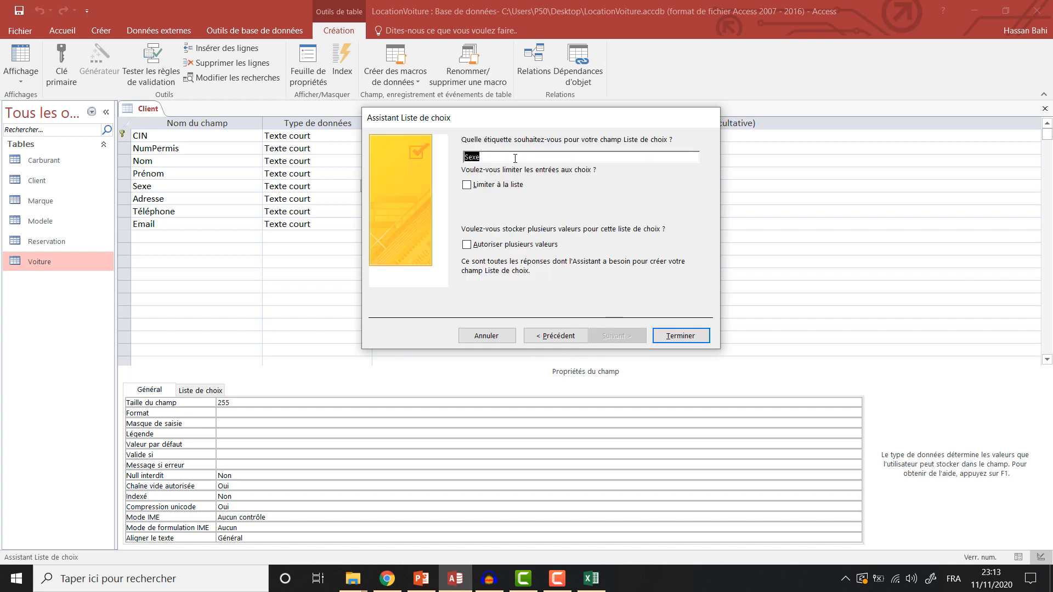
pyautogui.click(681, 336)
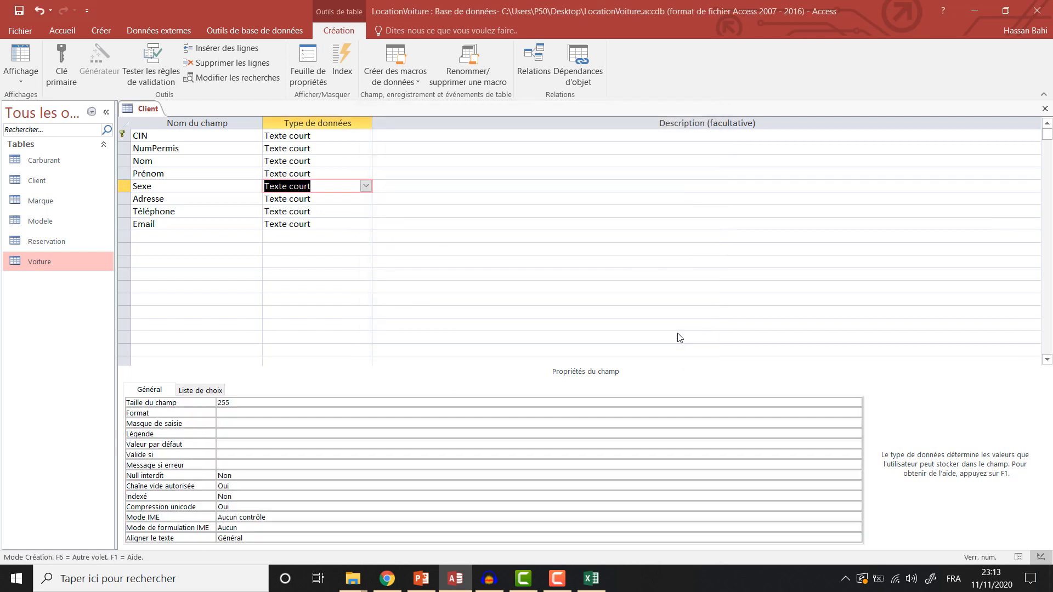
# Save the Client table's design changes and show its records in Datasheet view
pyautogui.rightClick(143, 112)
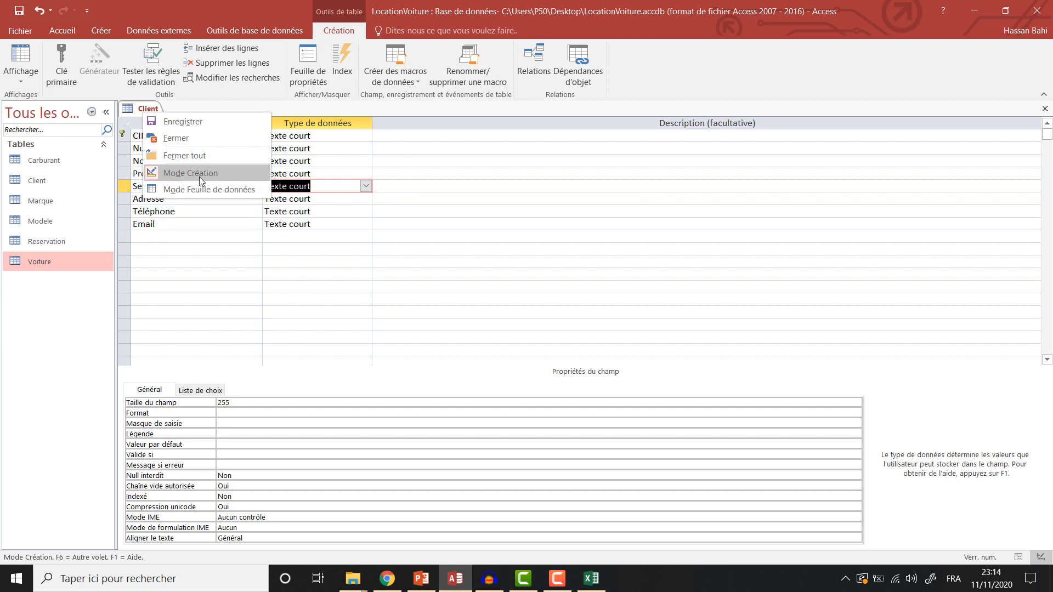
pyautogui.click(204, 191)
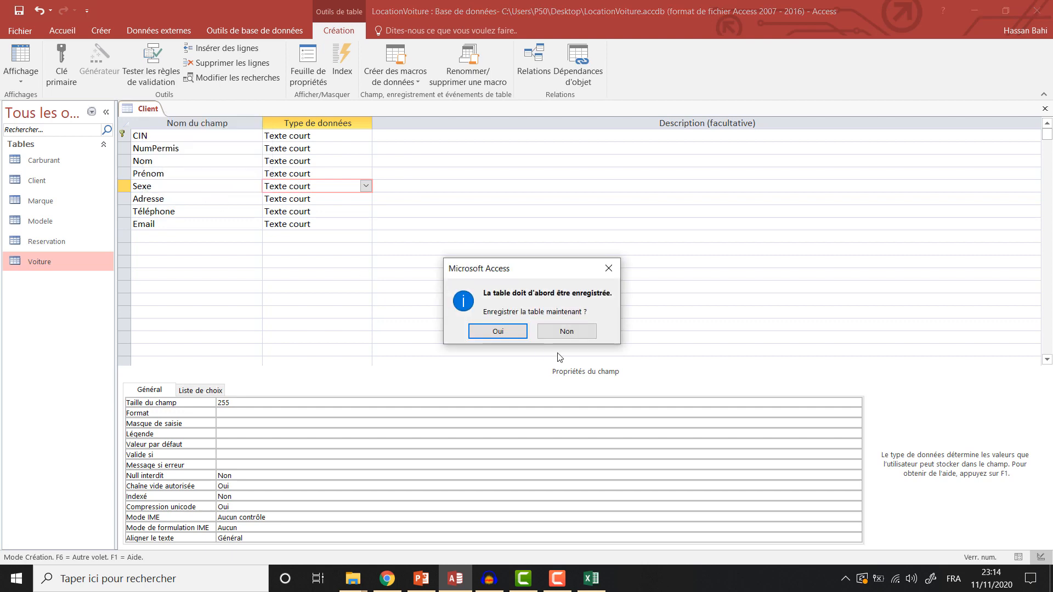
pyautogui.click(512, 329)
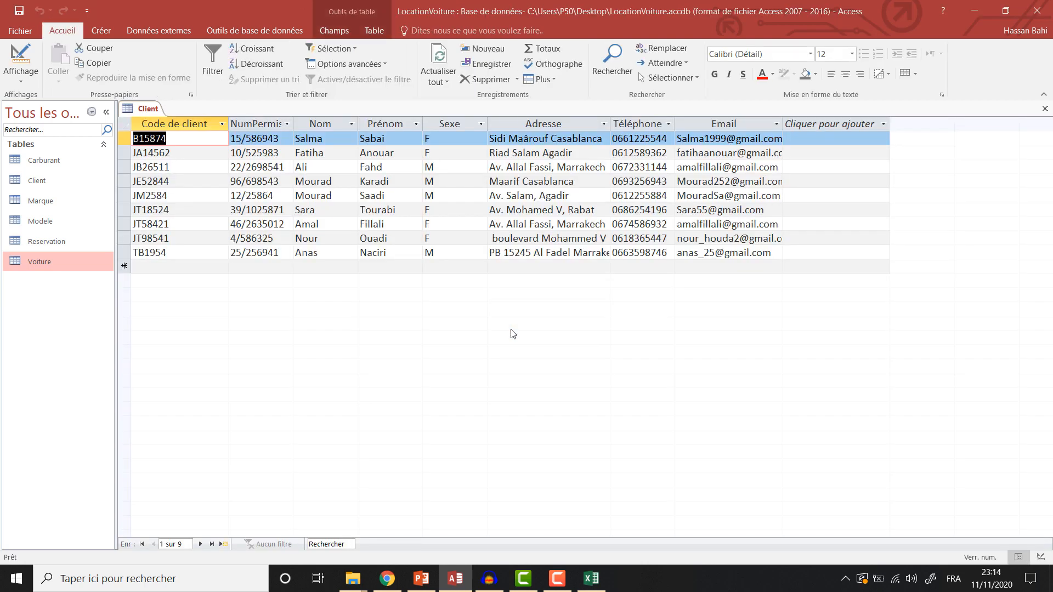
# Test the Sexe choice list on the second client record by choosing M and setting it back to F
pyautogui.click(456, 141)
pyautogui.click(453, 154)
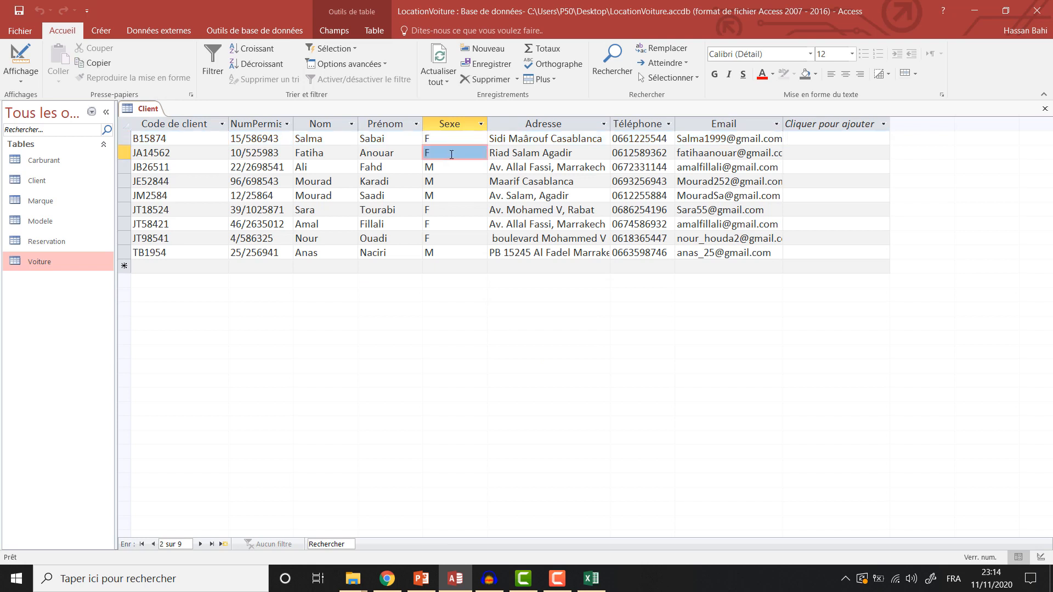
pyautogui.click(481, 153)
pyautogui.click(470, 181)
pyautogui.click(481, 153)
pyautogui.click(454, 167)
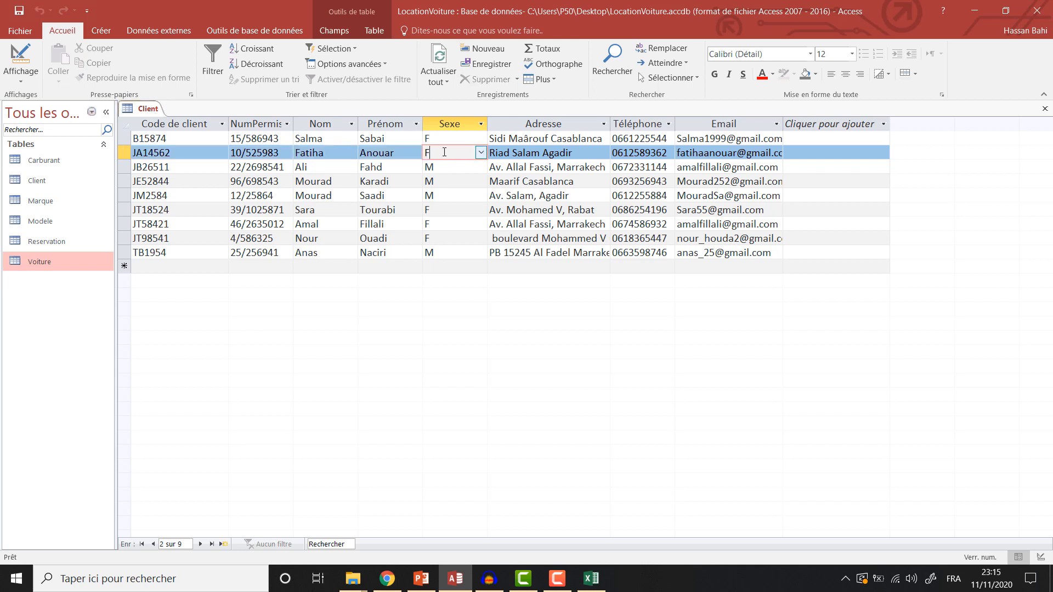
# In the table's design, start the Input Mask Wizard for the Téléphone field using the "Numéro de téléphone" mask
pyautogui.rightClick(151, 109)
pyautogui.click(184, 169)
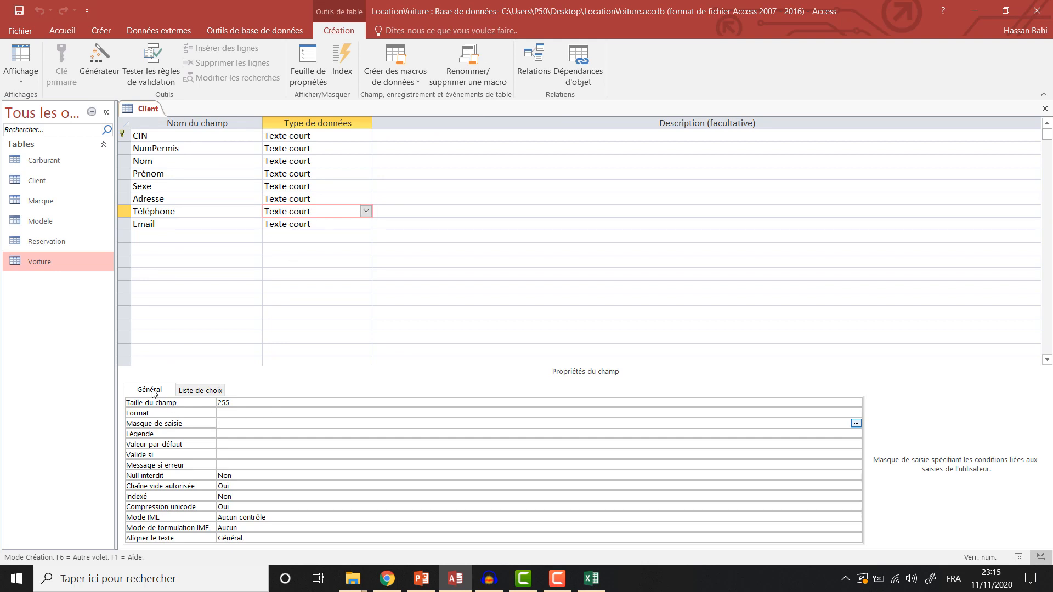
pyautogui.click(857, 424)
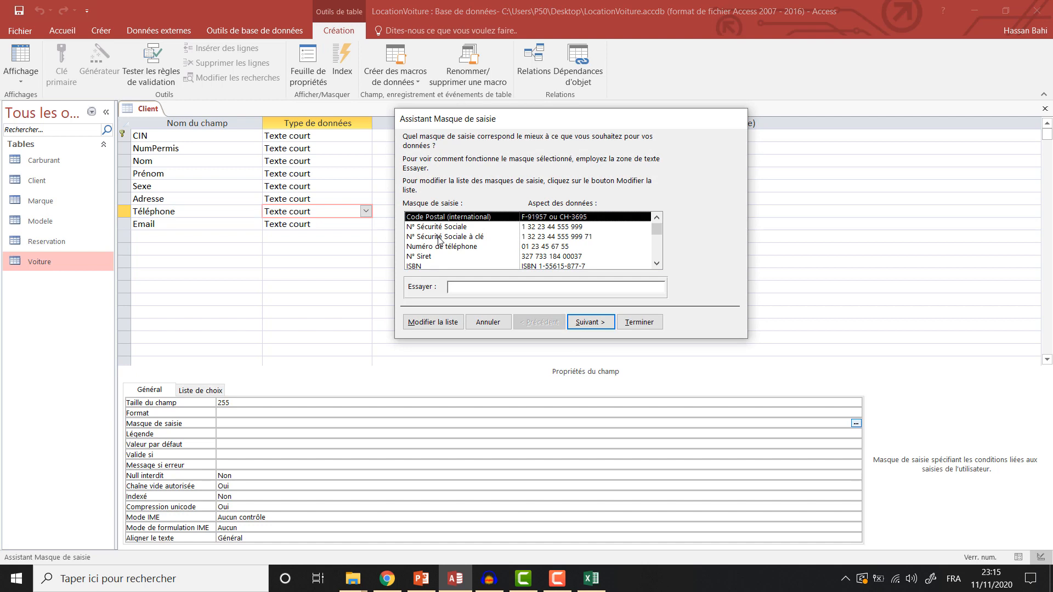
pyautogui.click(441, 249)
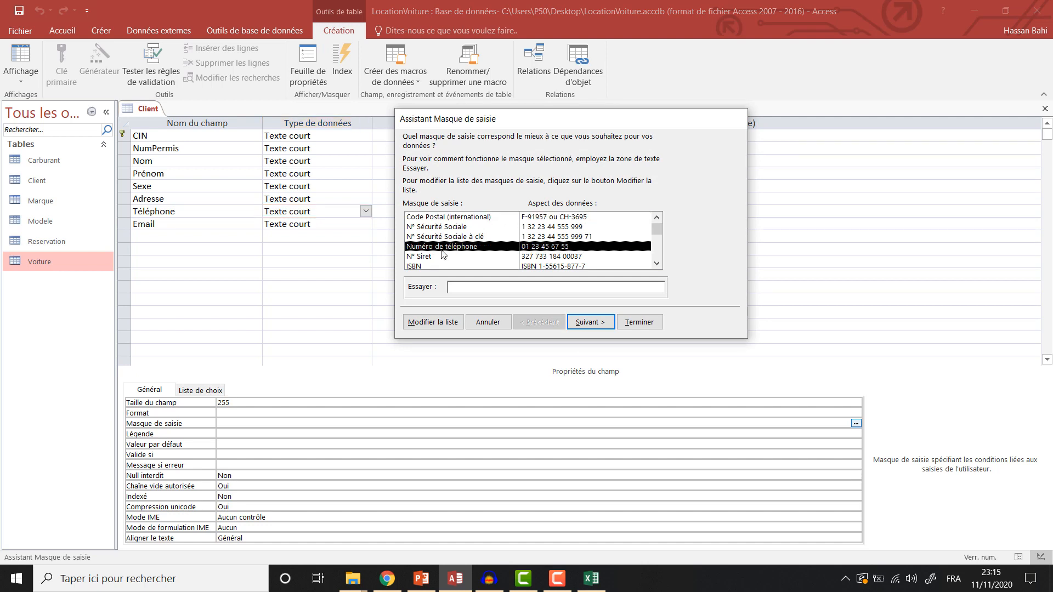
pyautogui.click(590, 323)
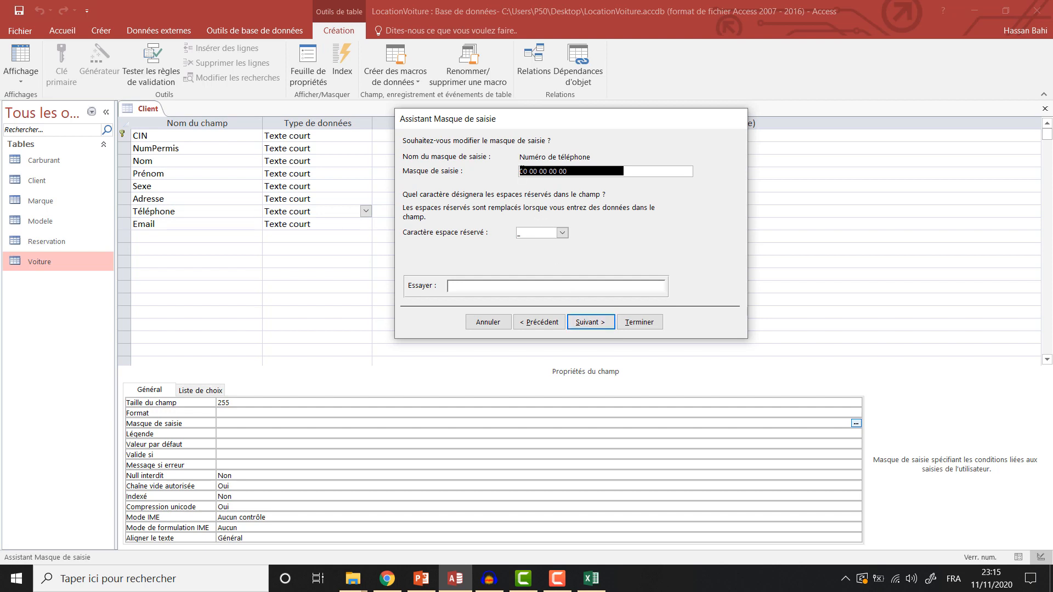
pyautogui.click(523, 171)
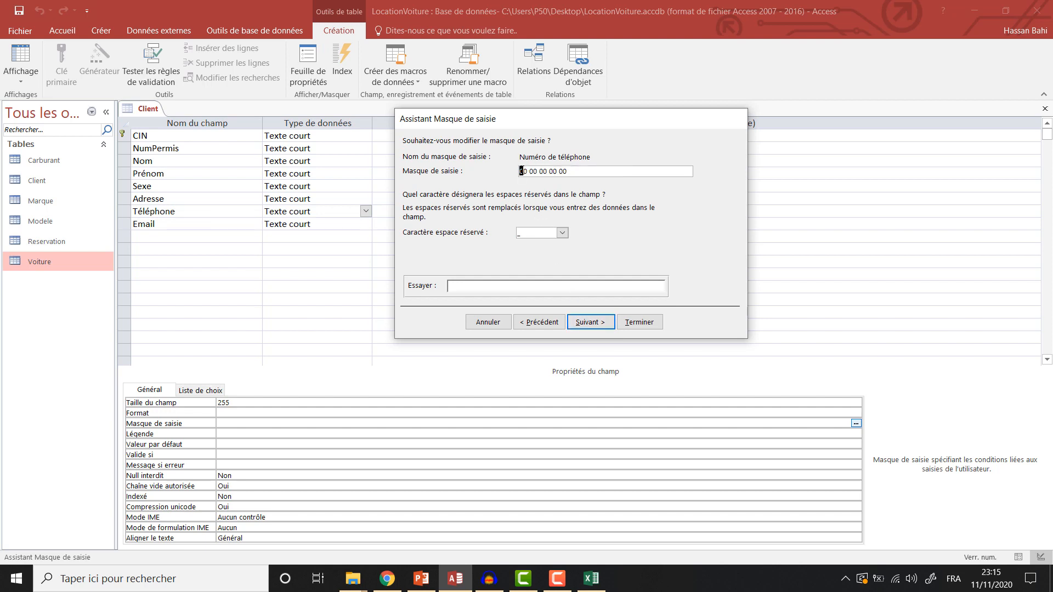
pyautogui.press('Delete')
pyautogui.write('(+212) 00 00 00 00')
# Set # as the placeholder character for the Téléphone input mask
pyautogui.click(562, 233)
pyautogui.click(550, 254)
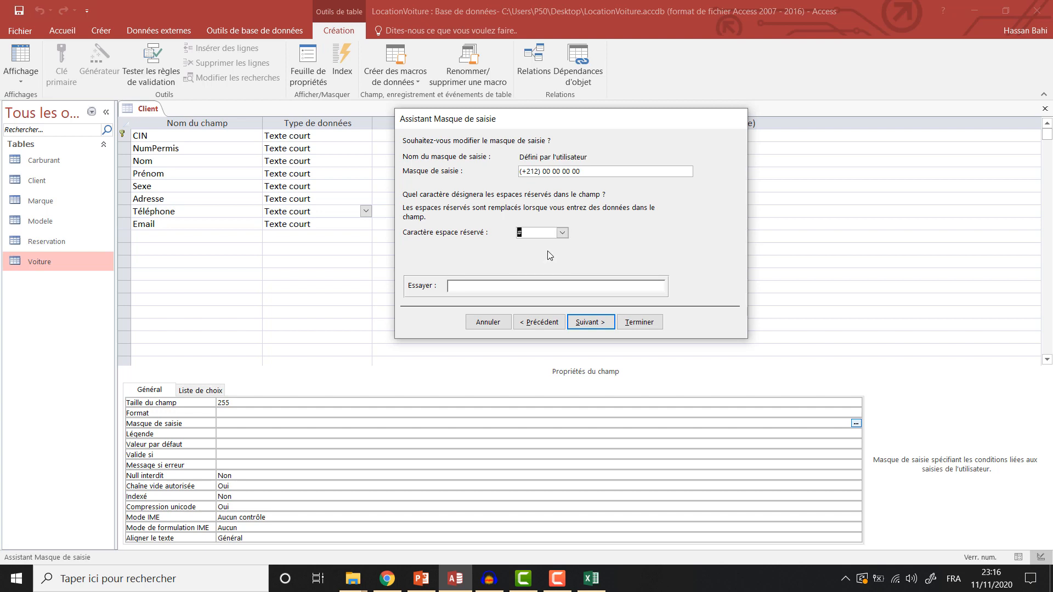
pyautogui.click(563, 233)
pyautogui.click(552, 261)
pyautogui.click(562, 233)
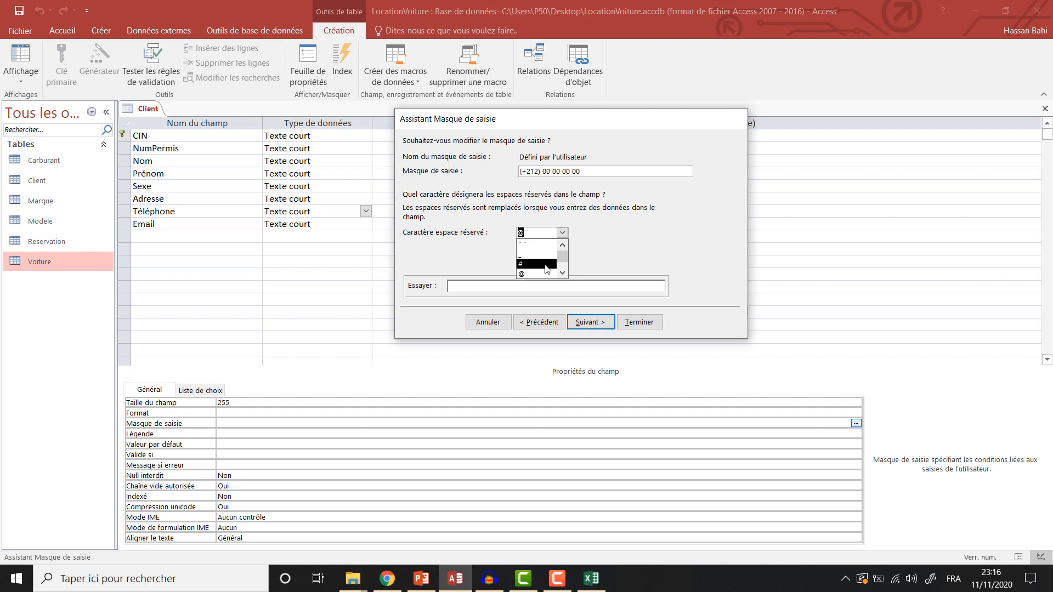
pyautogui.click(545, 264)
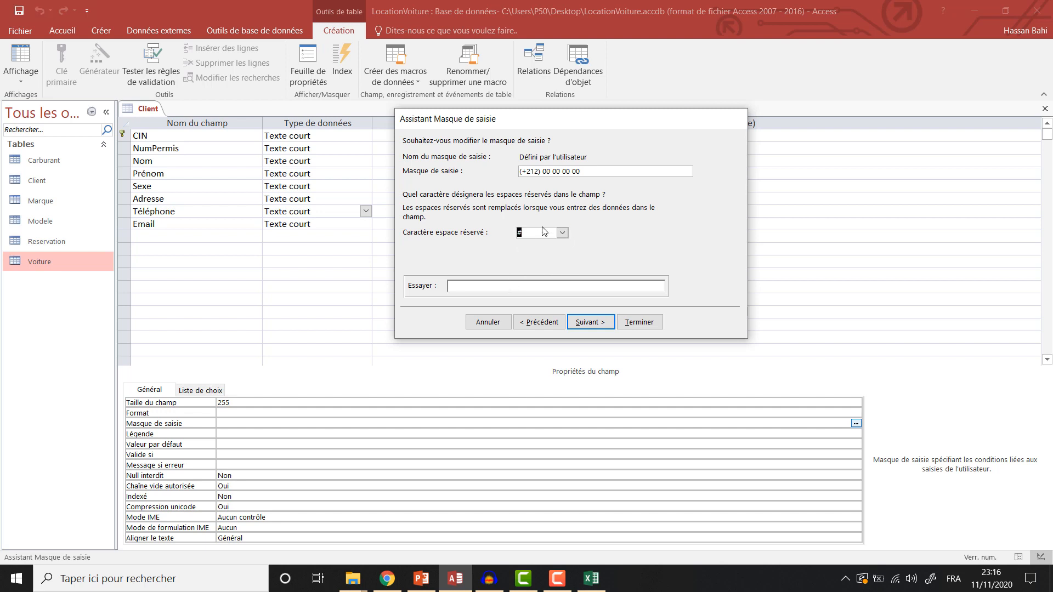
# Try the Téléphone mask in the wizard with a sample phone number and continue to the data storage options
pyautogui.click(510, 286)
pyautogui.press('Home')
pyautogui.write('66 55 33 4')
pyautogui.click(580, 323)
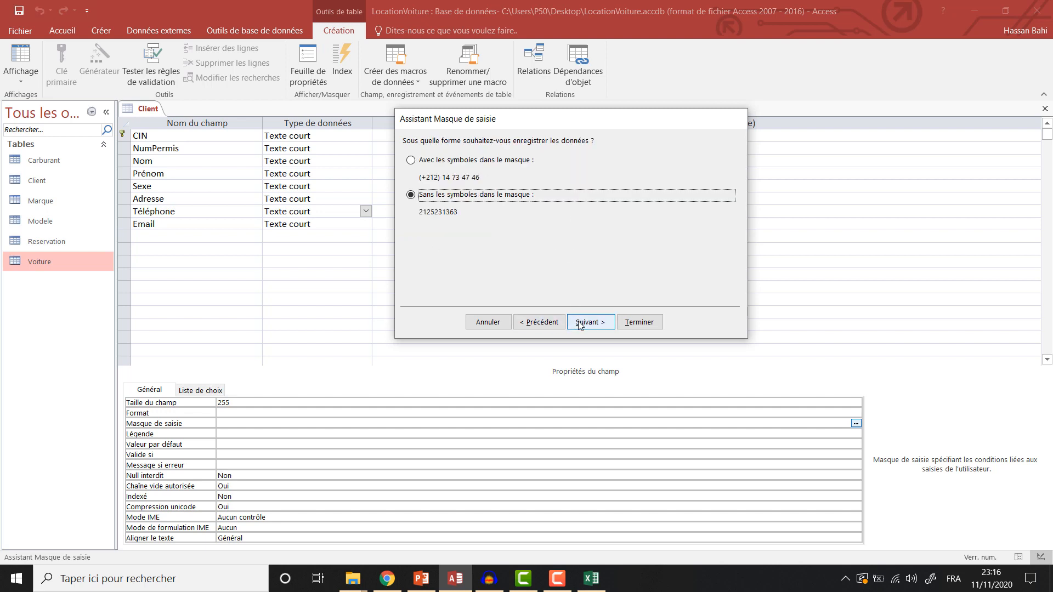
# Store the phone numbers with the symbols in the mask and finish the Input Mask Wizard
pyautogui.click(473, 163)
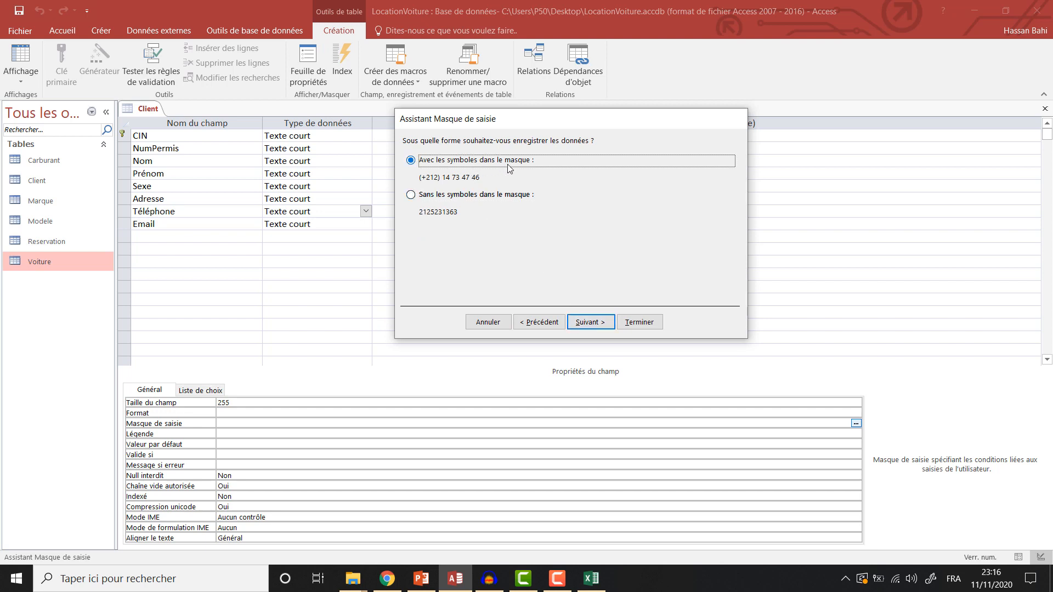
pyautogui.click(608, 325)
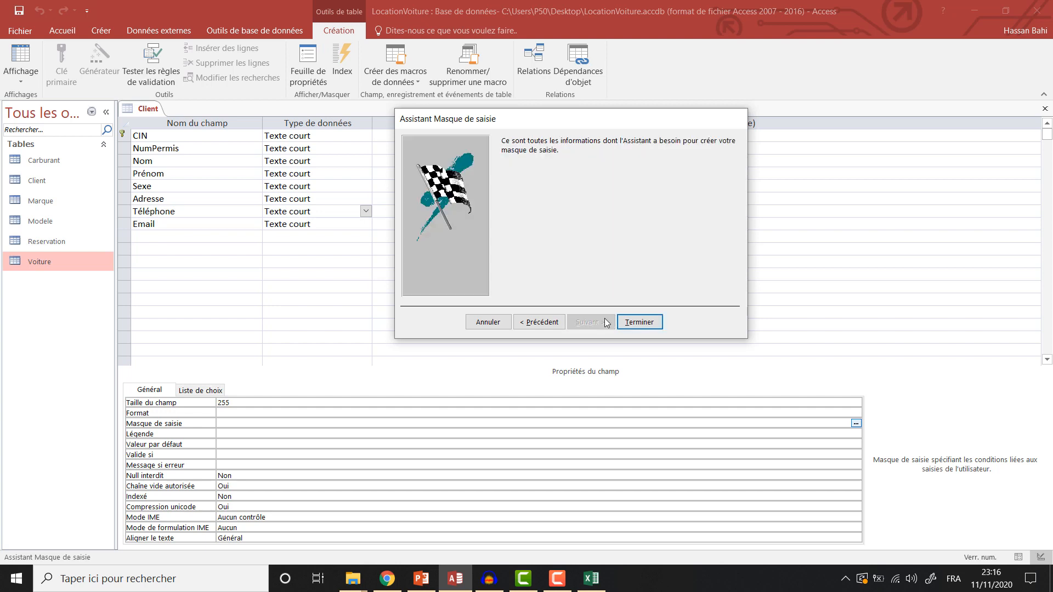
pyautogui.click(656, 327)
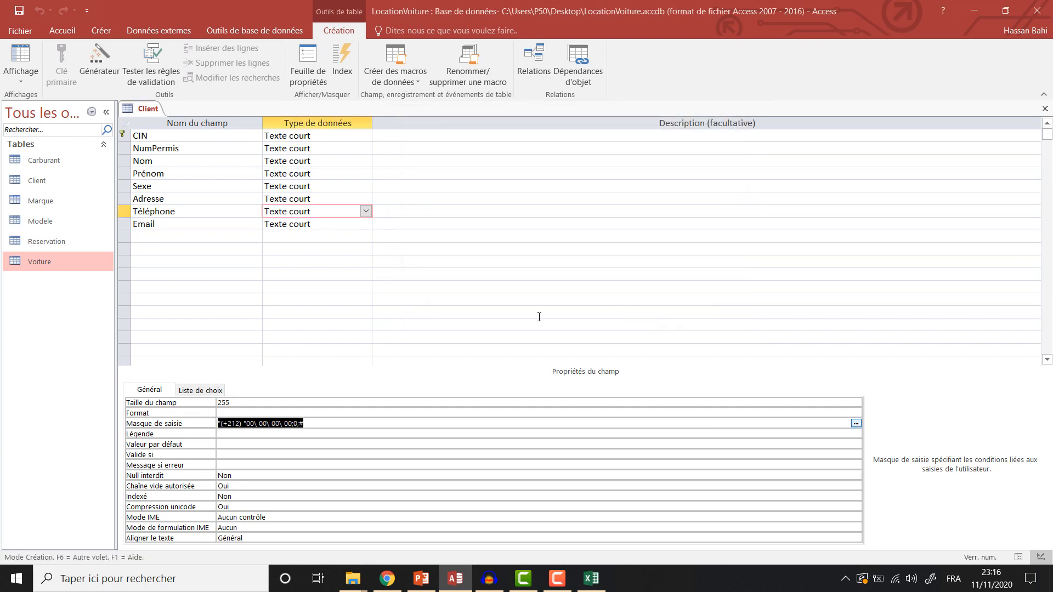
# Save the Client table's design and show its records in Datasheet view
pyautogui.rightClick(145, 108)
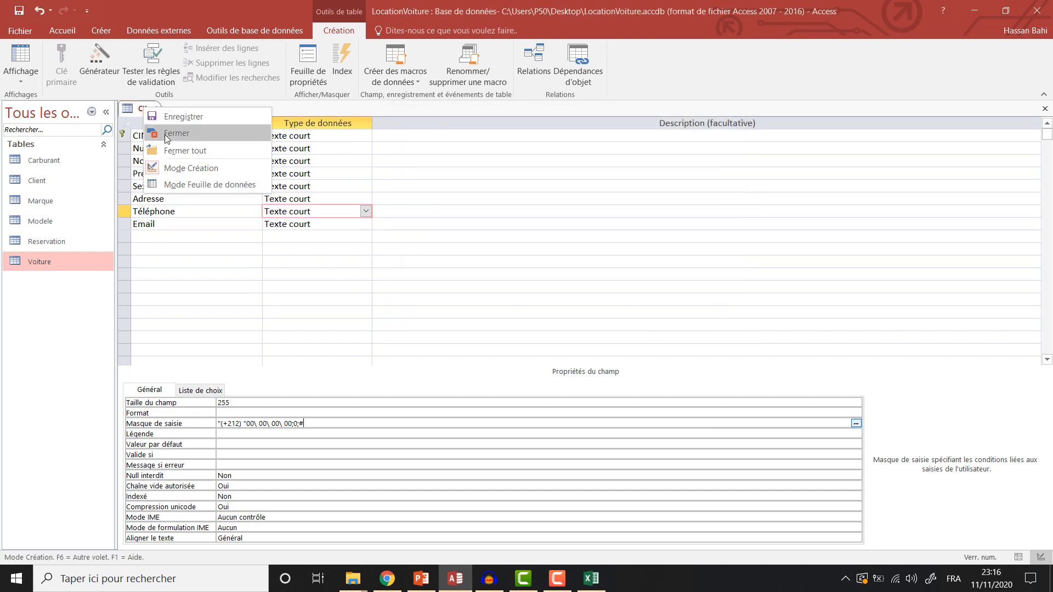
pyautogui.click(182, 184)
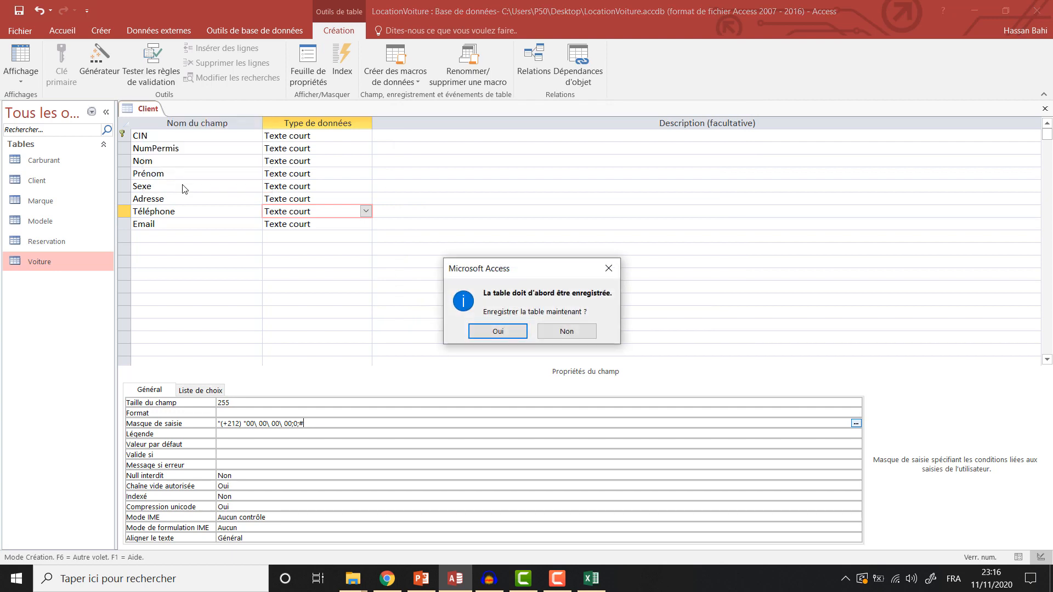
pyautogui.click(494, 330)
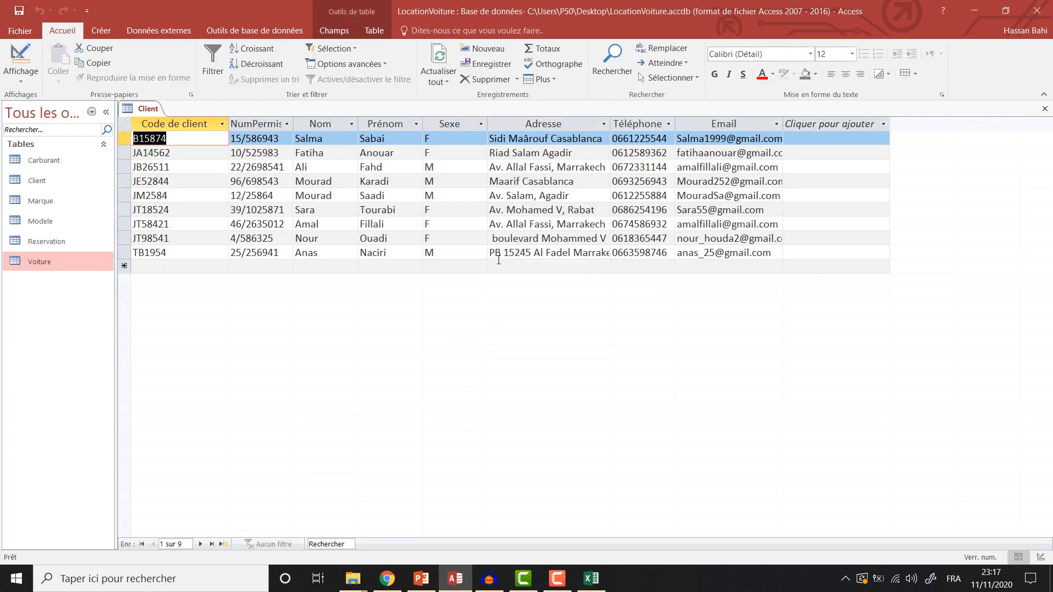
# Widen the Téléphone column so the whole mask fits in the new record's Téléphone field
pyautogui.click(668, 124)
pyautogui.click(659, 125)
pyautogui.doubleClick(675, 124)
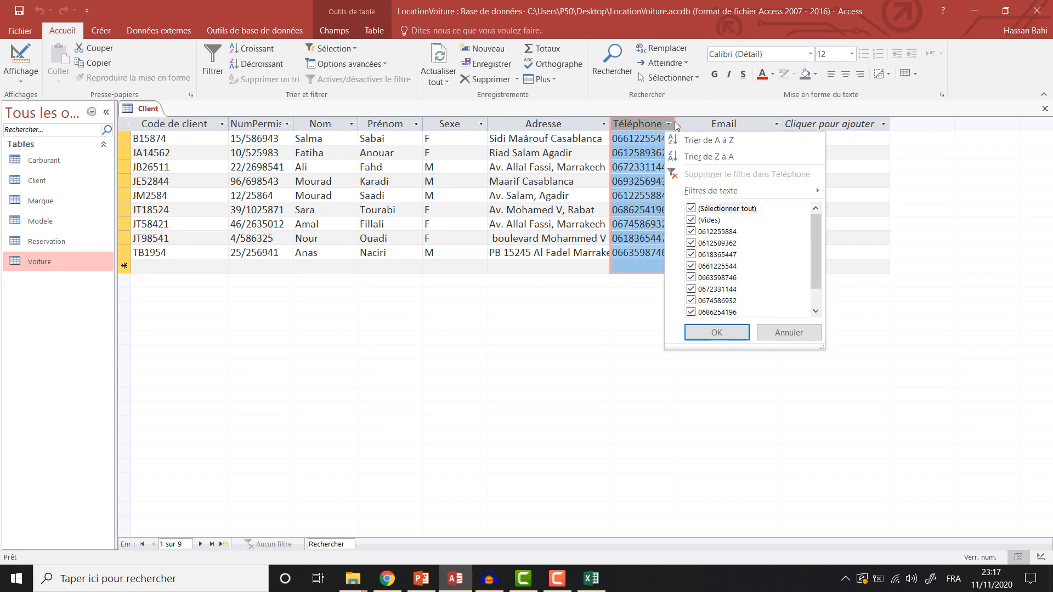
pyautogui.click(633, 223)
pyautogui.click(172, 272)
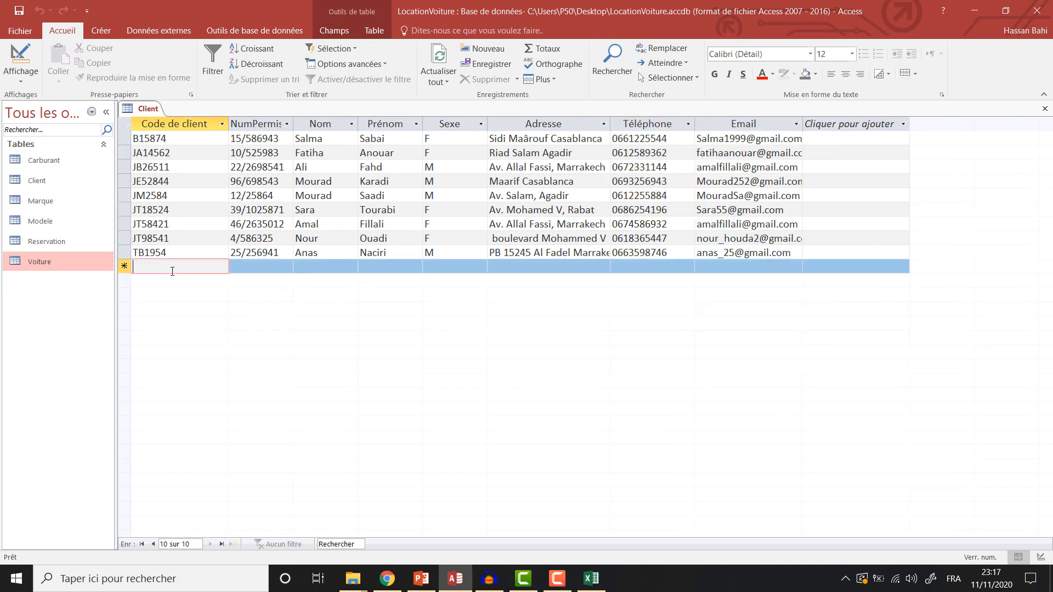
pyautogui.click(620, 266)
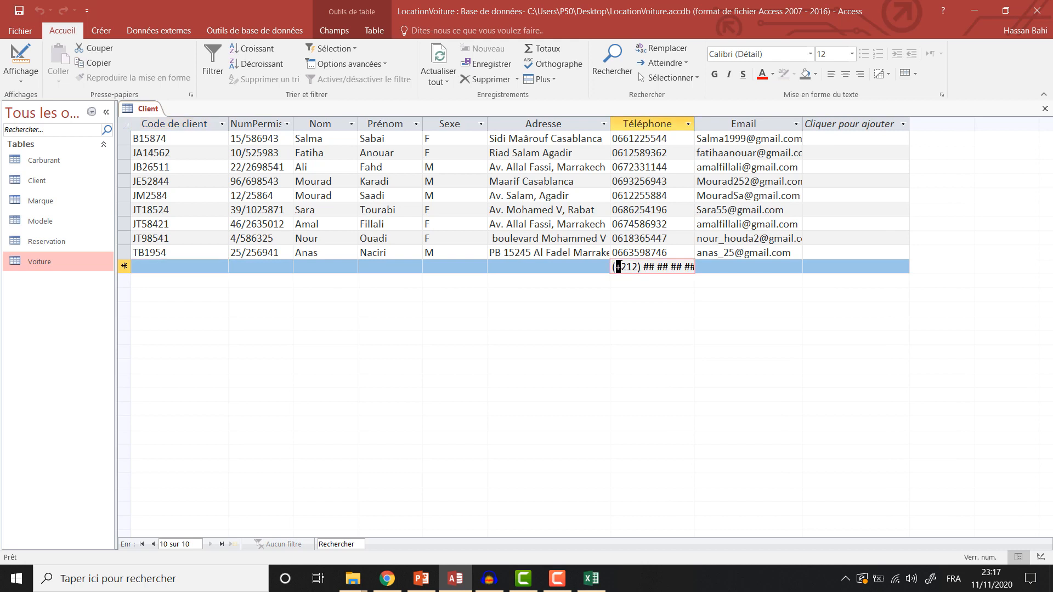
pyautogui.moveTo(695, 121); pyautogui.dragTo(717, 122)
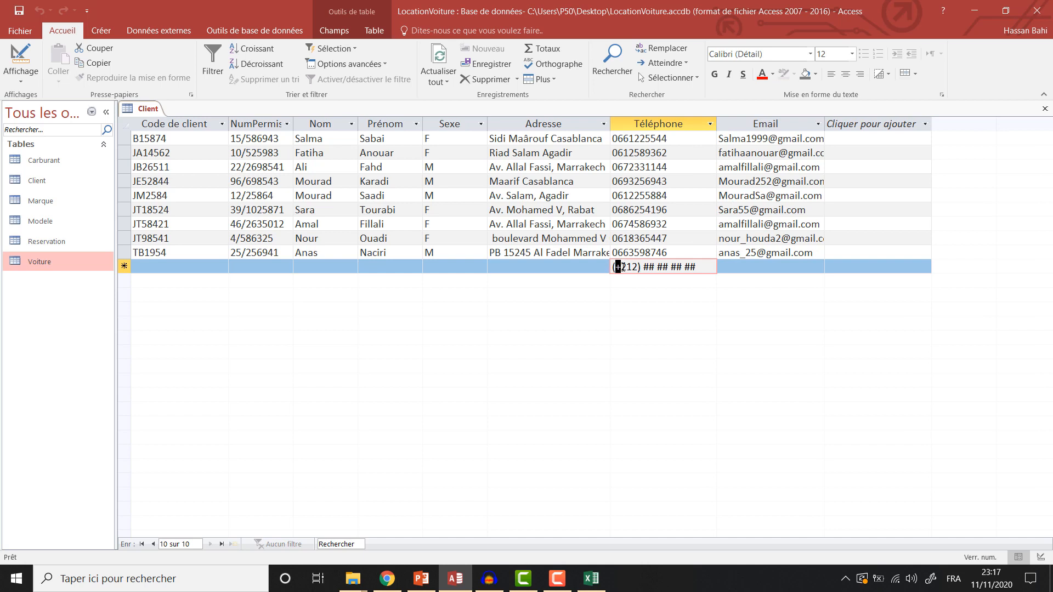
# Test the input mask by entering a sample phone number in the new client record, and discard the entry
pyautogui.click(646, 267)
pyautogui.write('66 44 5')
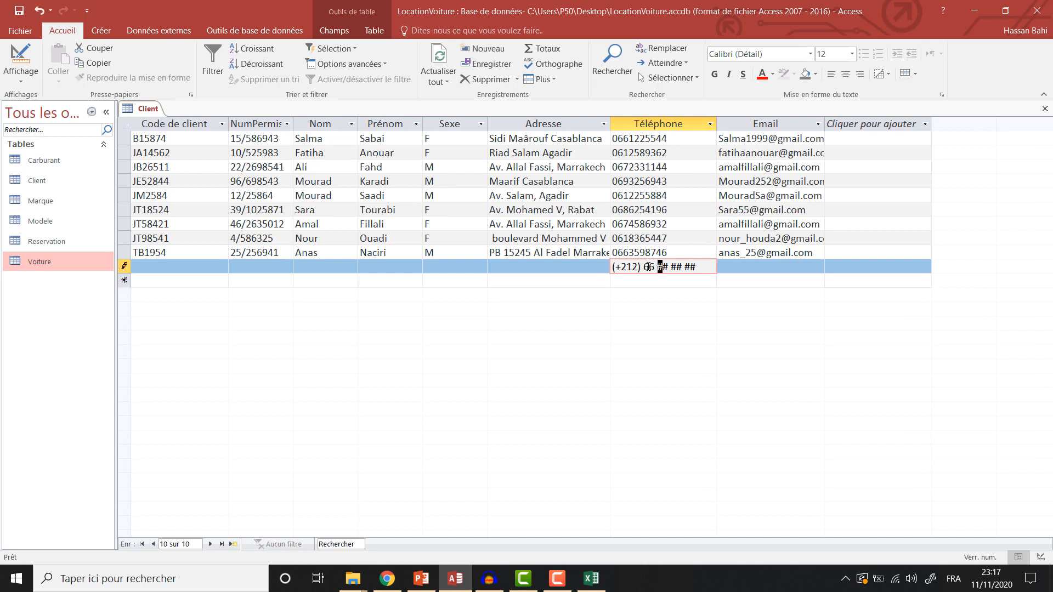
pyautogui.write('5 88')
pyautogui.press('Escape')
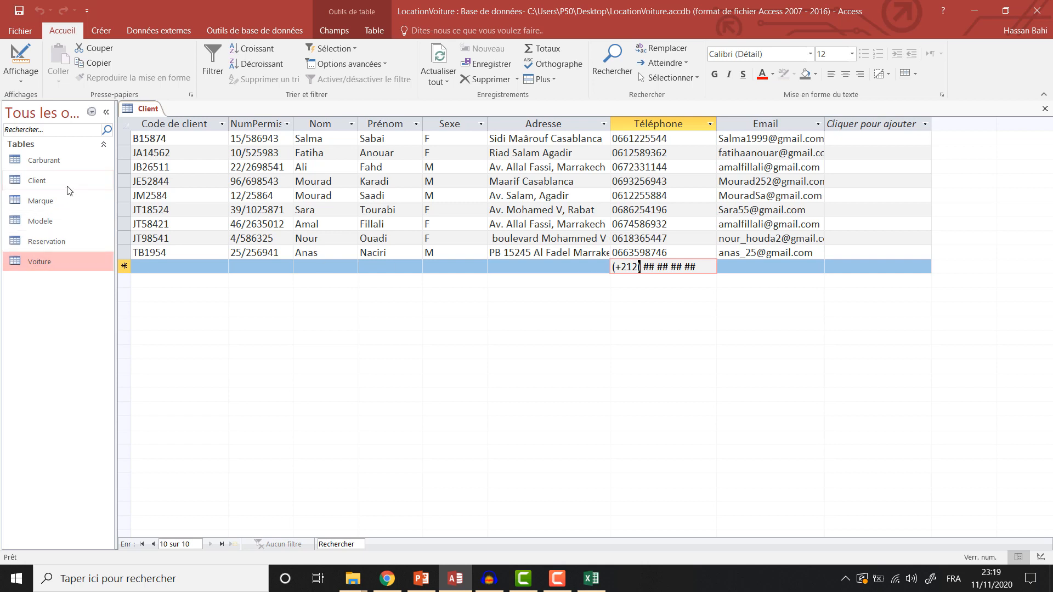
# Open the Voiture table in Design view and choose the Monétaire format for the CoutParJour field
pyautogui.rightClick(55, 256)
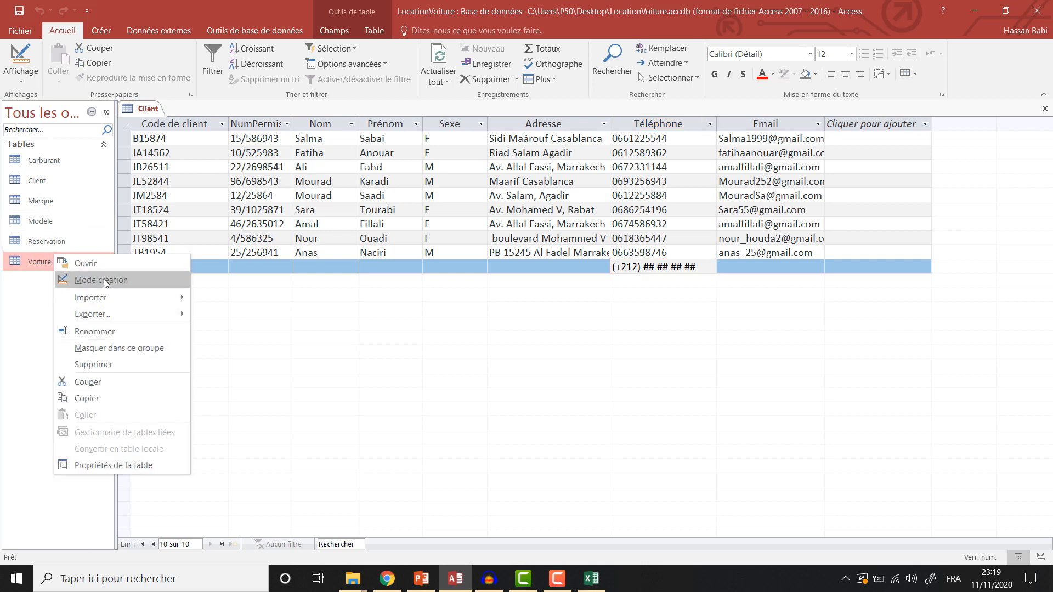
pyautogui.click(106, 281)
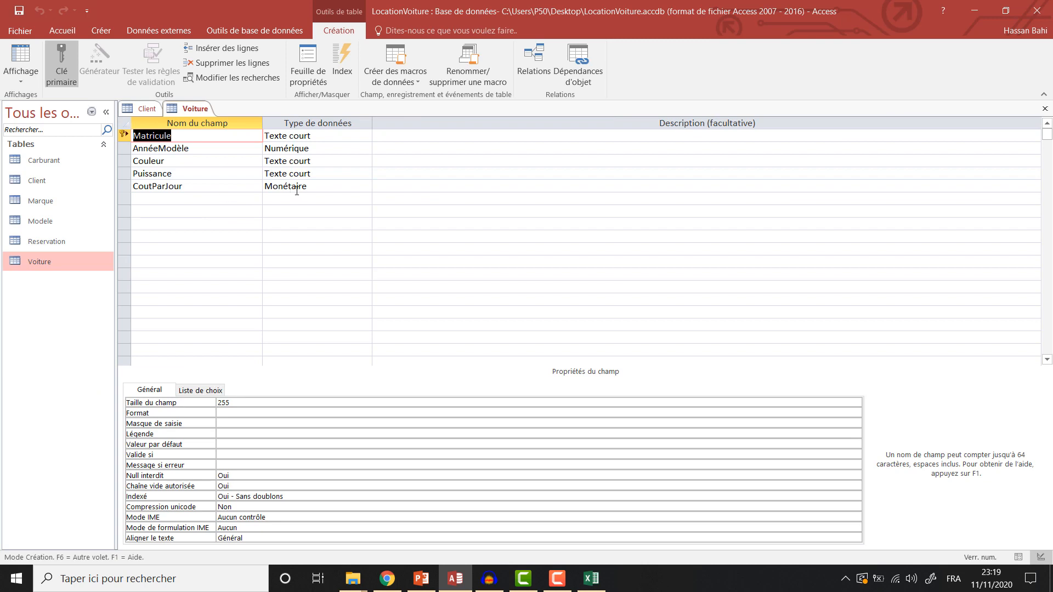
pyautogui.click(297, 190)
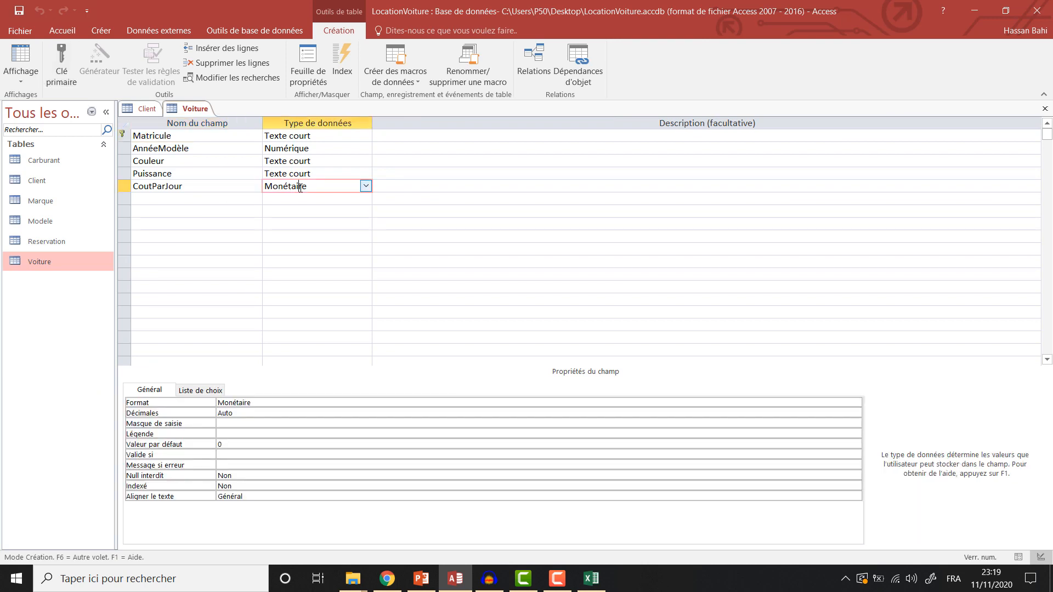
pyautogui.click(306, 402)
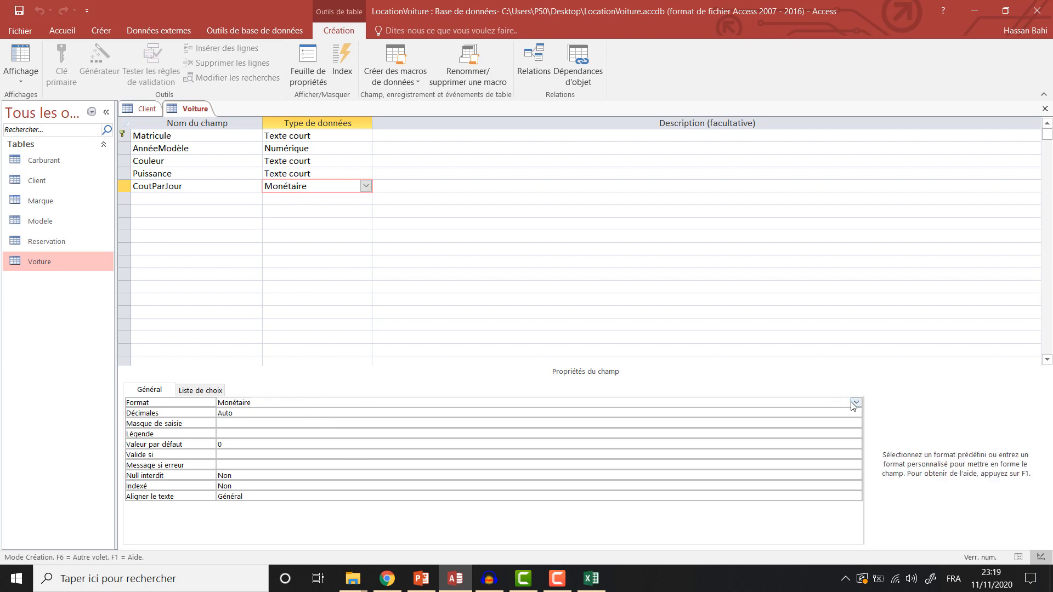
pyautogui.click(856, 403)
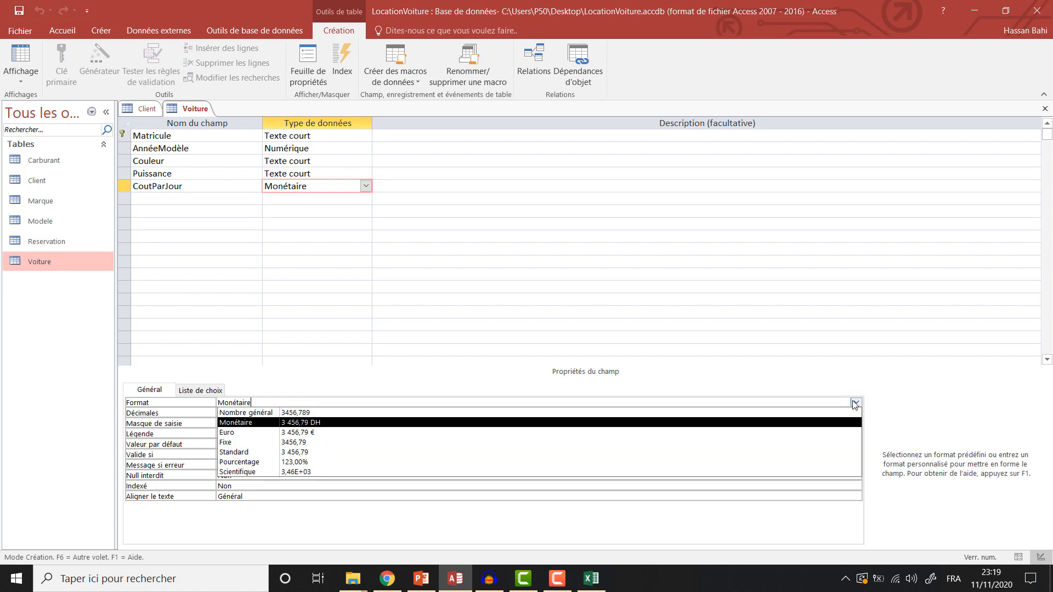
pyautogui.click(323, 427)
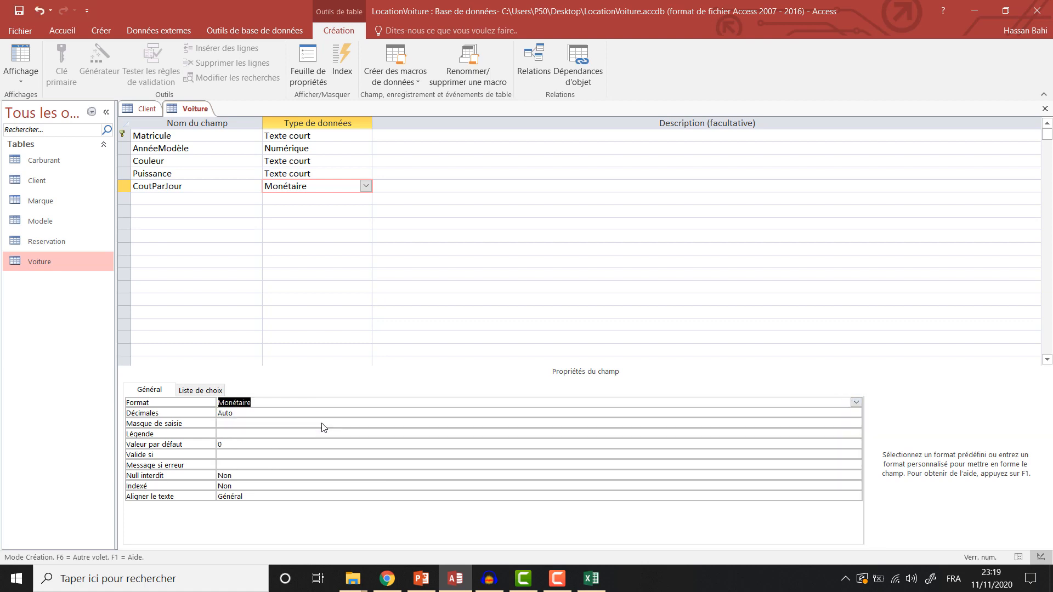
# Check the CoutParJour currency format in the Voiture datasheet and return to the table's design
pyautogui.rightClick(189, 111)
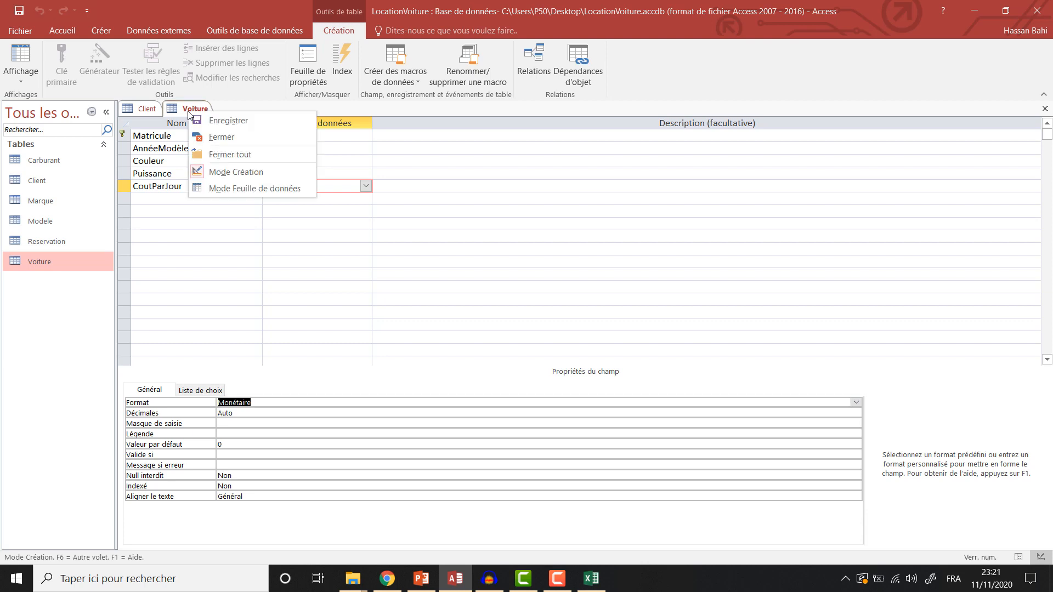
pyautogui.click(224, 189)
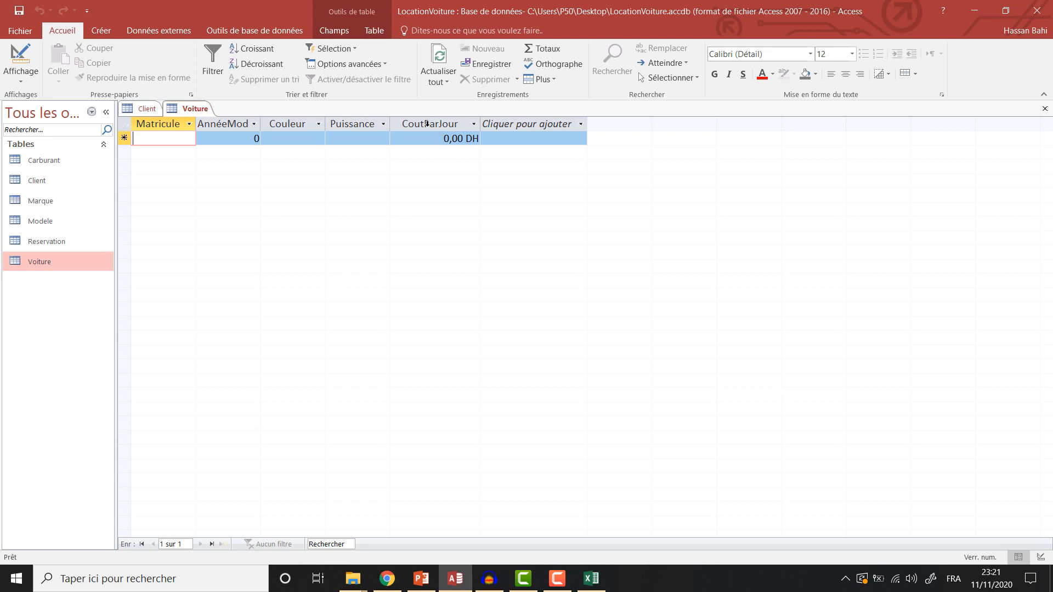
pyautogui.rightClick(185, 117)
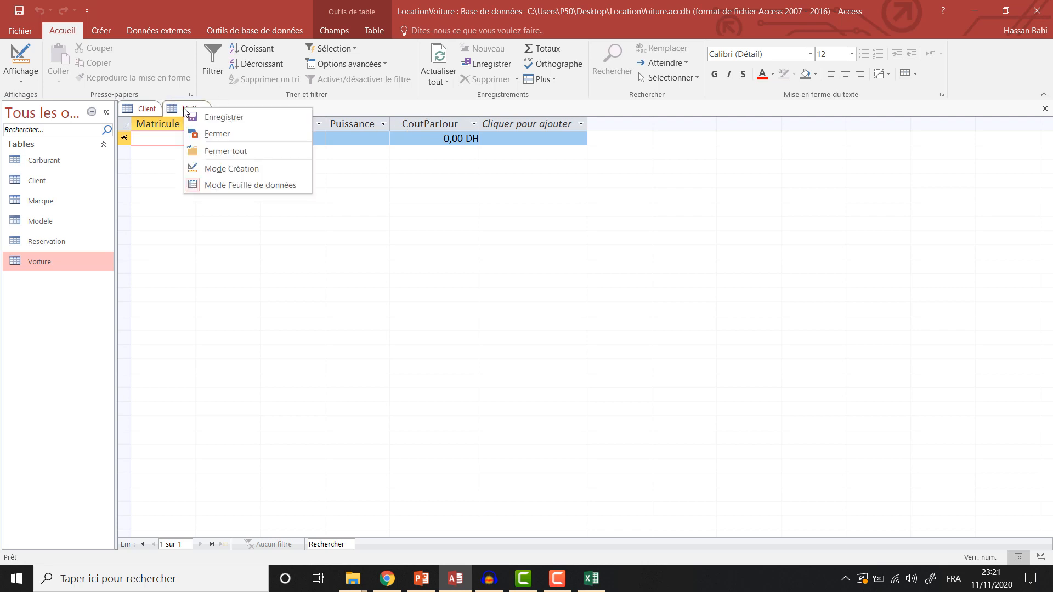
pyautogui.click(228, 167)
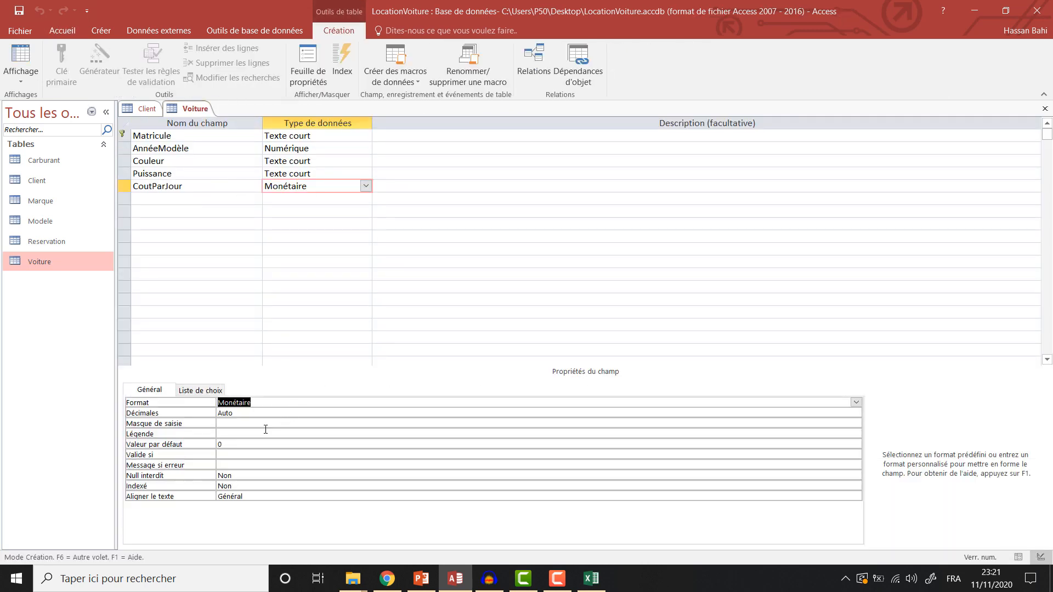
# Give CoutParJour the validation rule >0 and the error message "Veuillez saisir un coût positif", and save the Voiture table
pyautogui.click(234, 455)
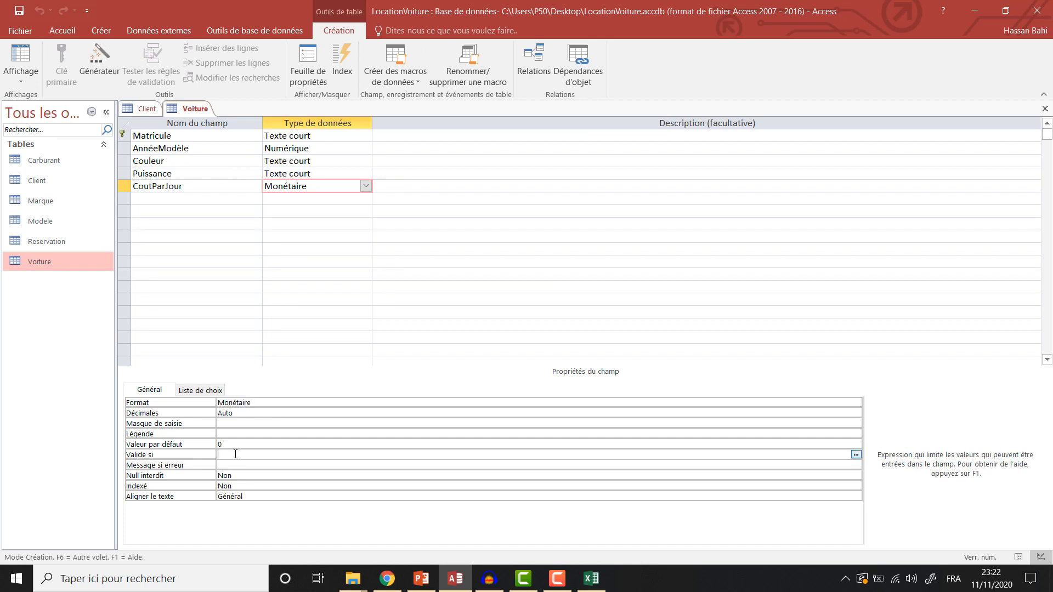
pyautogui.write('>0')
pyautogui.click(236, 465)
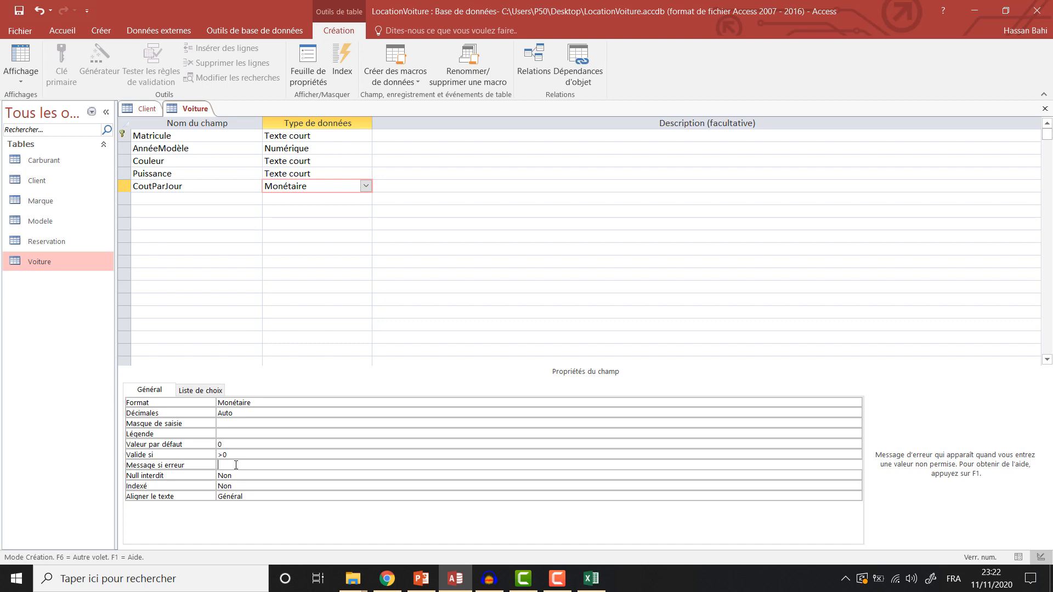
pyautogui.write('Veuillez saisir un coût positif')
pyautogui.rightClick(195, 105)
pyautogui.click(216, 113)
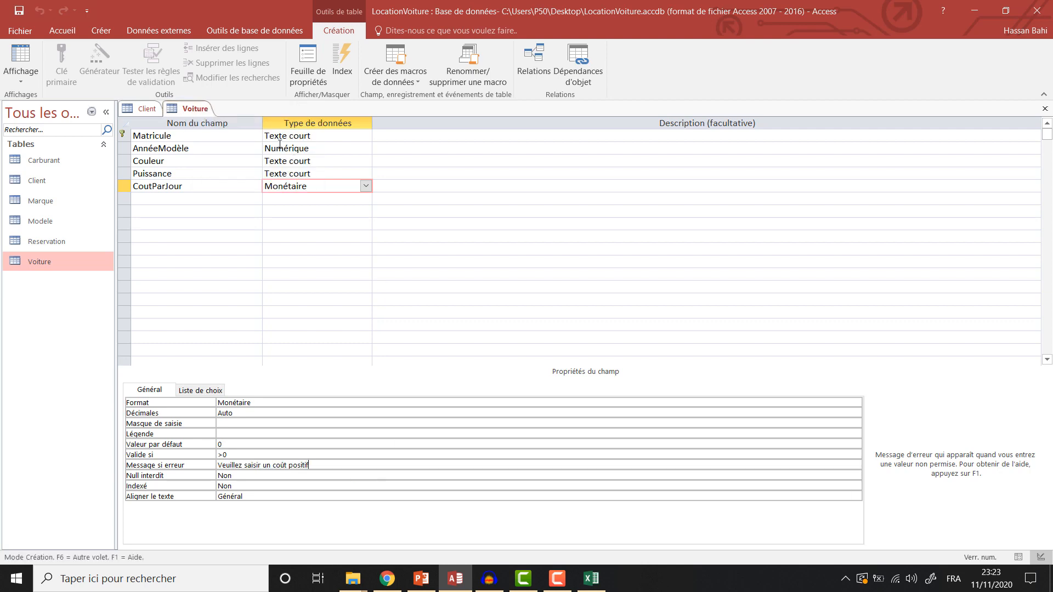
pyautogui.rightClick(181, 108)
pyautogui.click(221, 186)
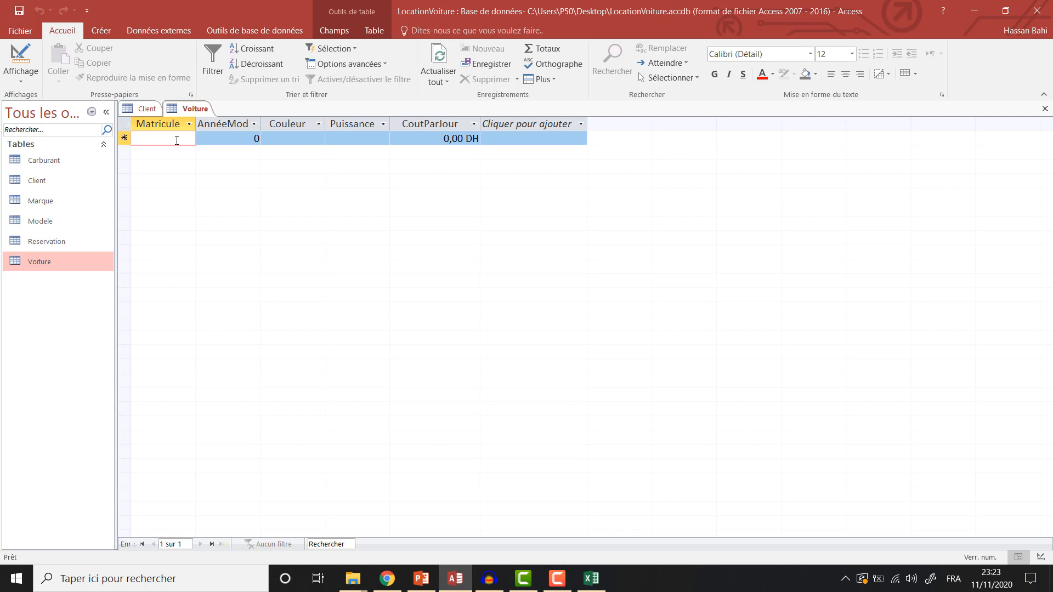
pyautogui.write('6')
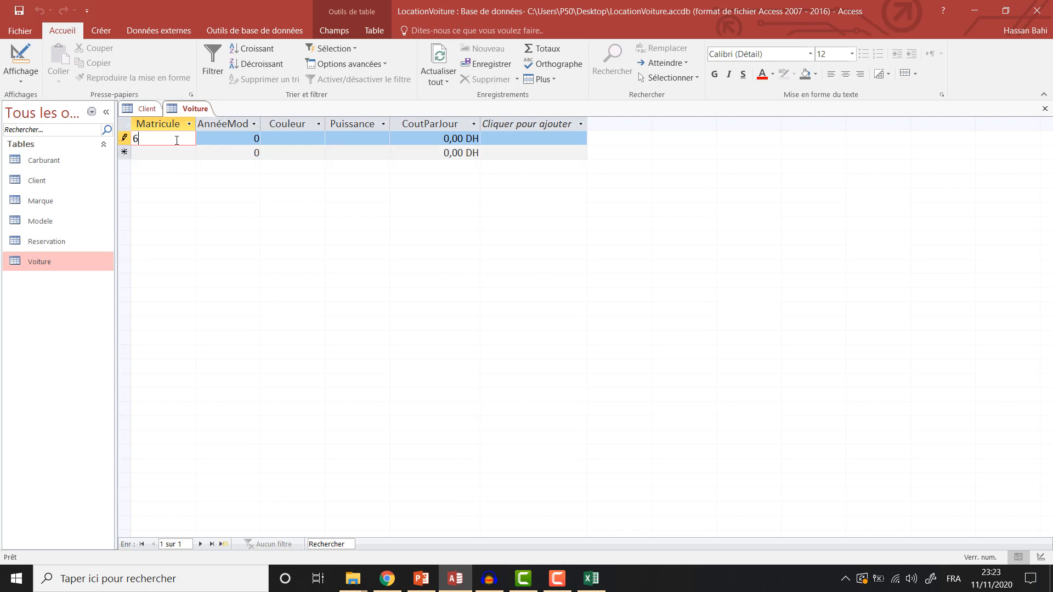
pyautogui.write('-A-5847')
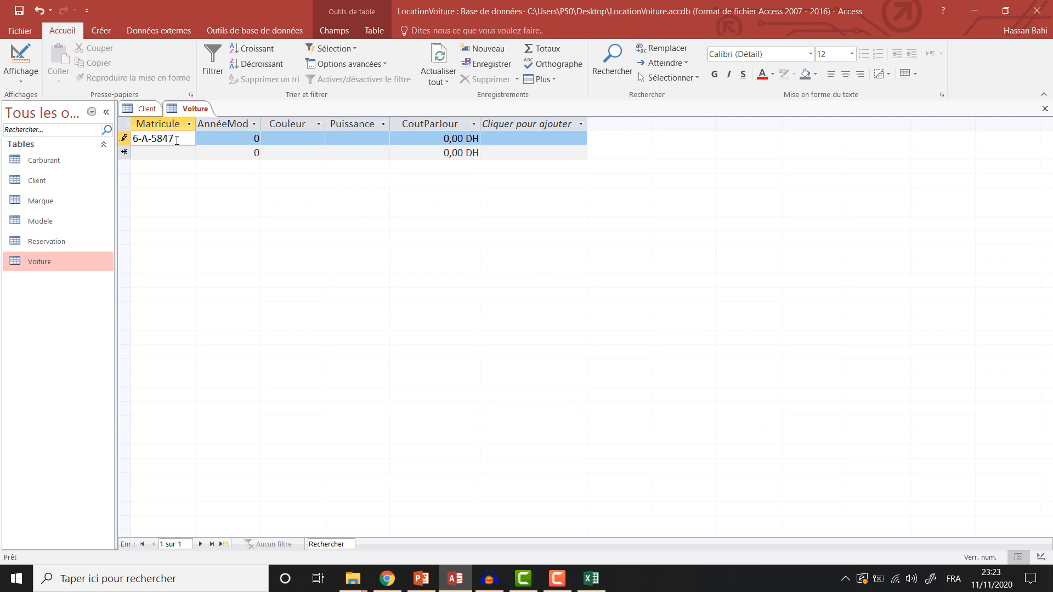
pyautogui.click(227, 141)
pyautogui.press('BackSpace')
pyautogui.write('2')
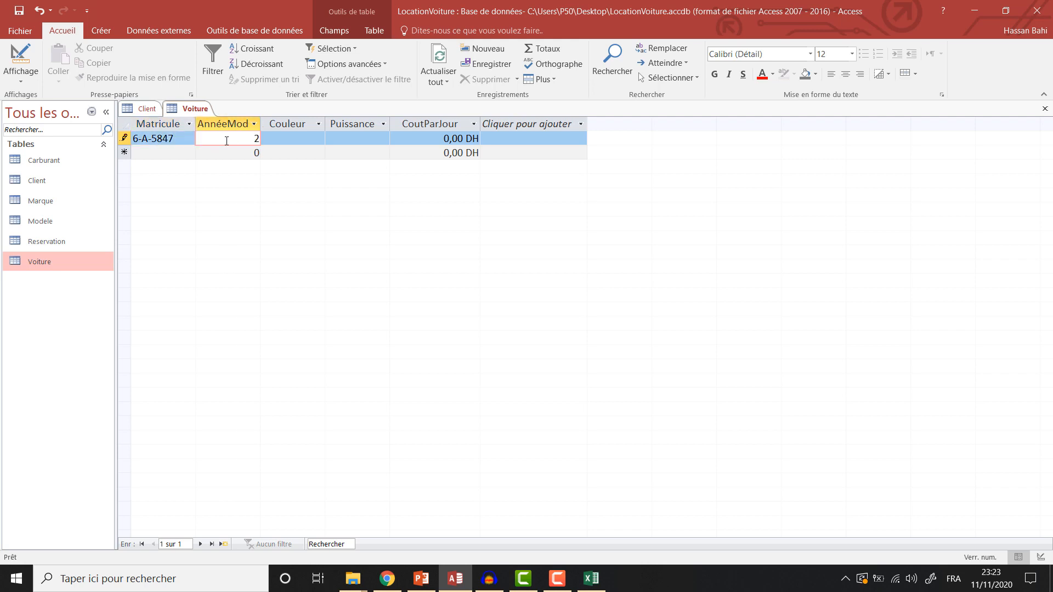
pyautogui.write('020')
pyautogui.click(298, 141)
pyautogui.write('Bleu')
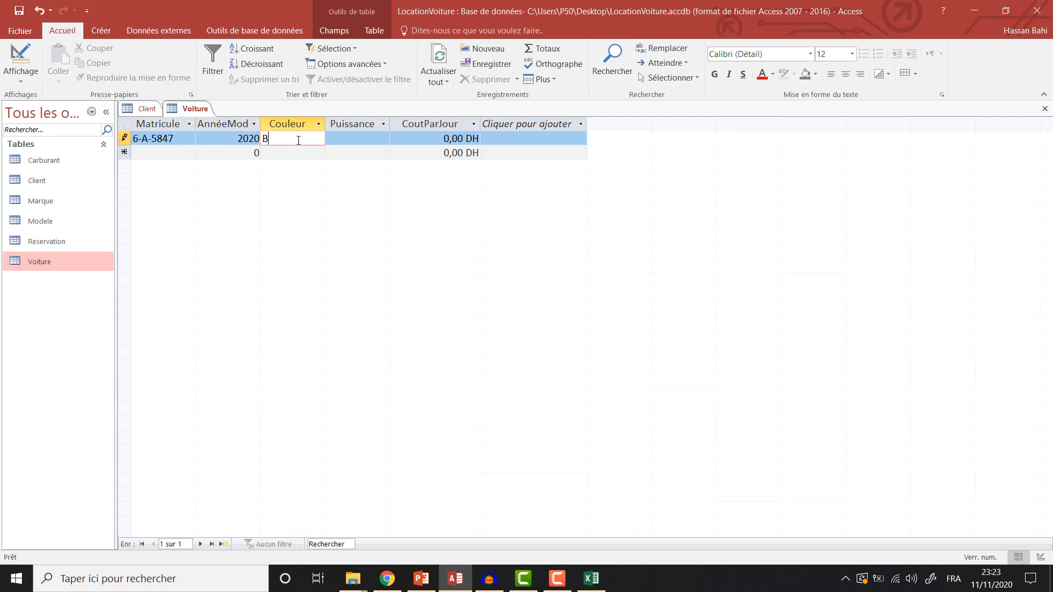
pyautogui.press('Tab')
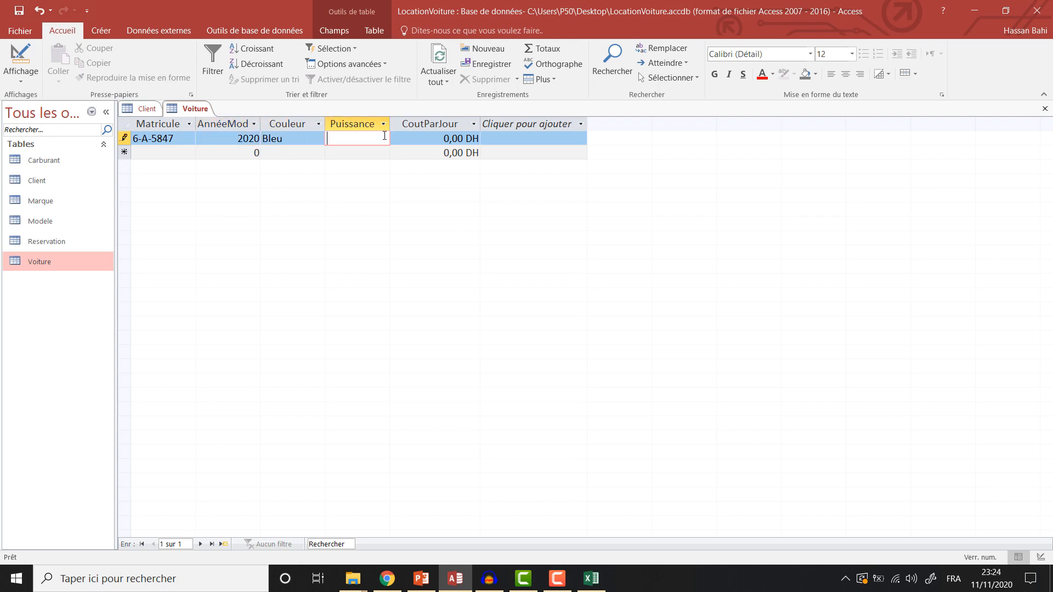
pyautogui.write('8CV')
# Test the CoutParJour validation rule by entering -60 in the new record, and dismiss the error message
pyautogui.click(437, 141)
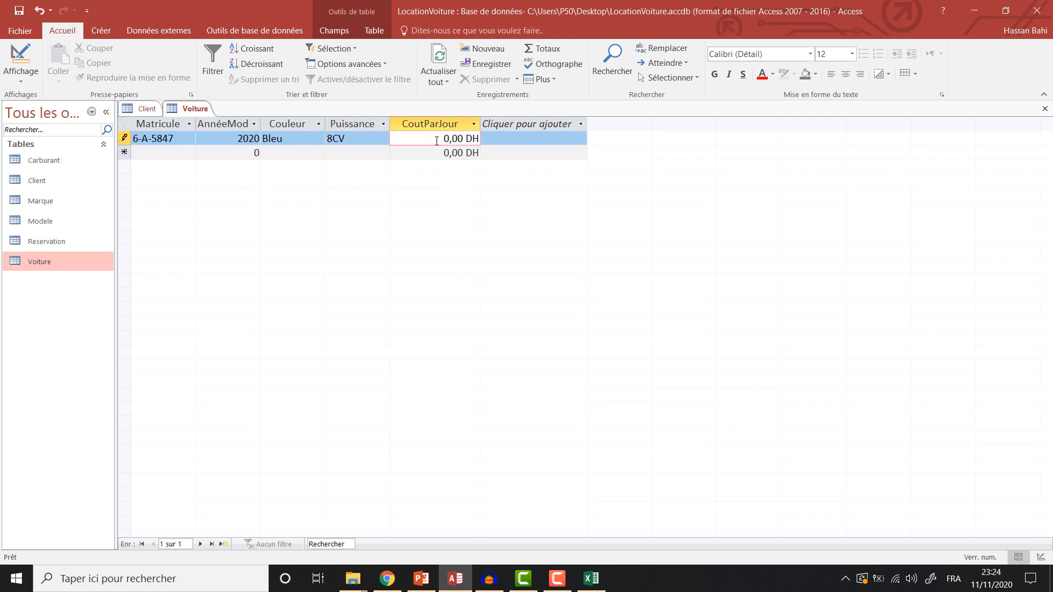
pyautogui.write('6')
pyautogui.write('-')
pyautogui.click(167, 152)
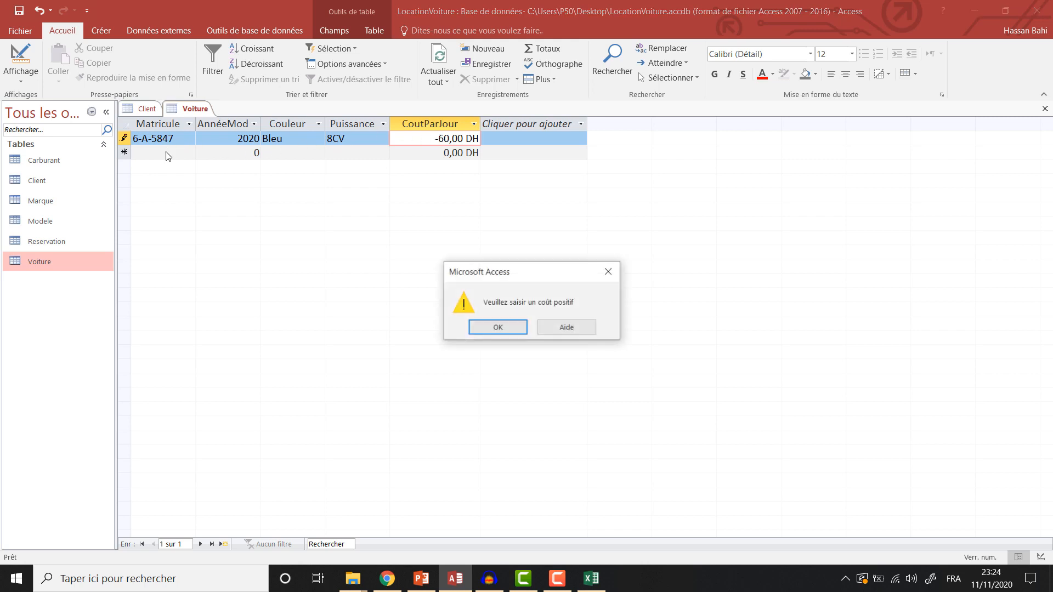
pyautogui.click(502, 332)
# Set the record's CoutParJour to 400 DH and save the record
pyautogui.moveTo(444, 138); pyautogui.dragTo(432, 137)
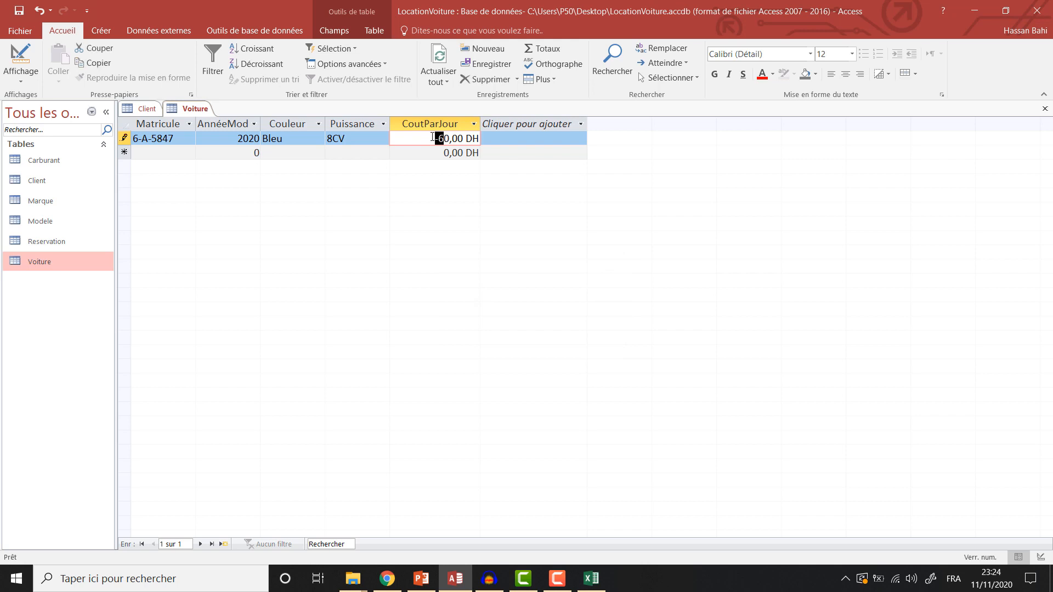
pyautogui.write('40')
pyautogui.click(163, 154)
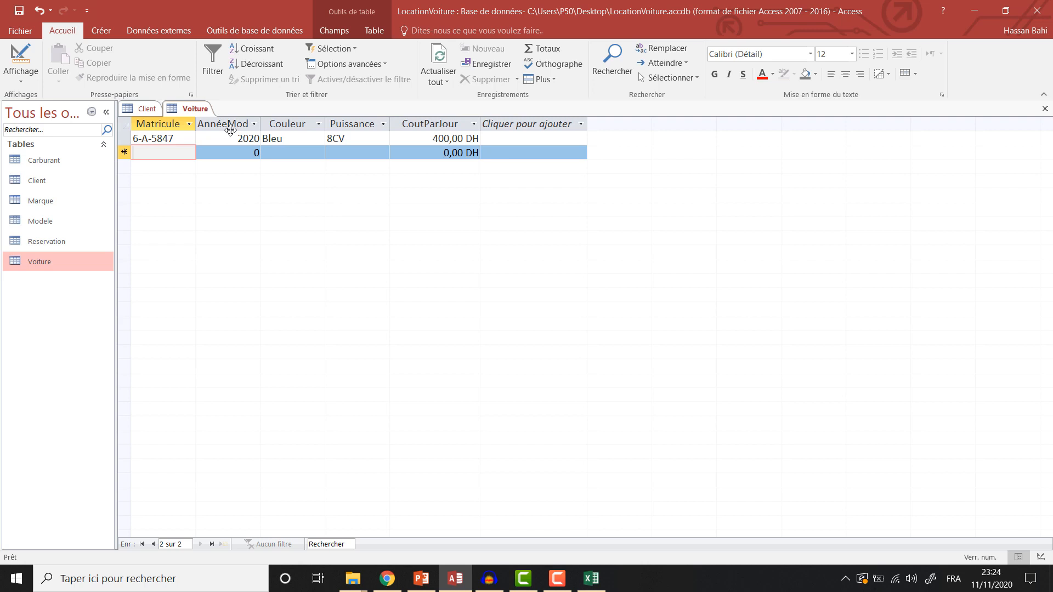
# Clear the default value of the AnnéeModèle field in the Voiture table's design, checking the new-record default in the datasheet first
pyautogui.rightClick(187, 112)
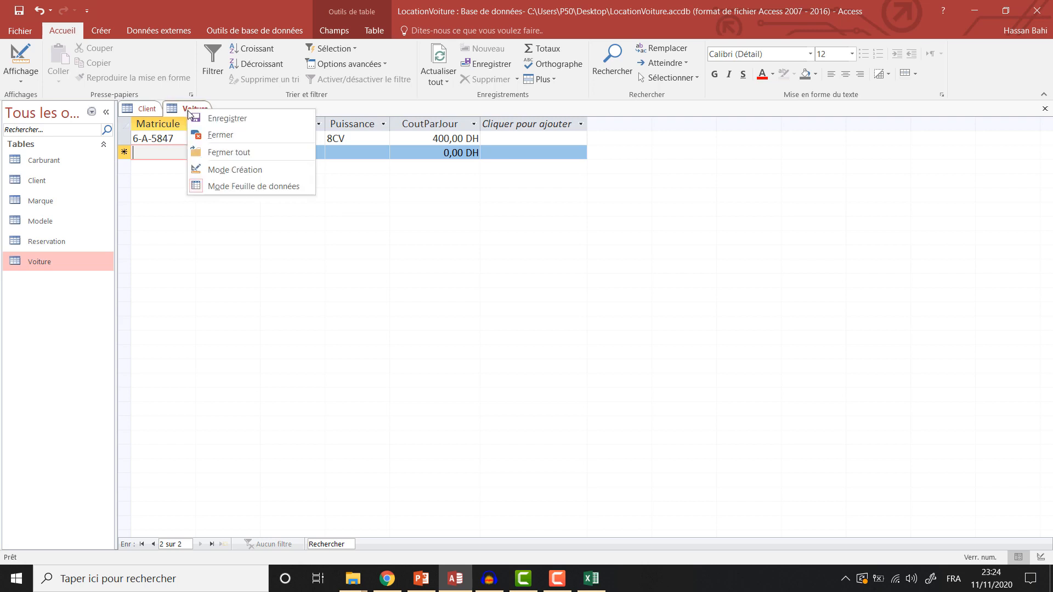
pyautogui.click(219, 170)
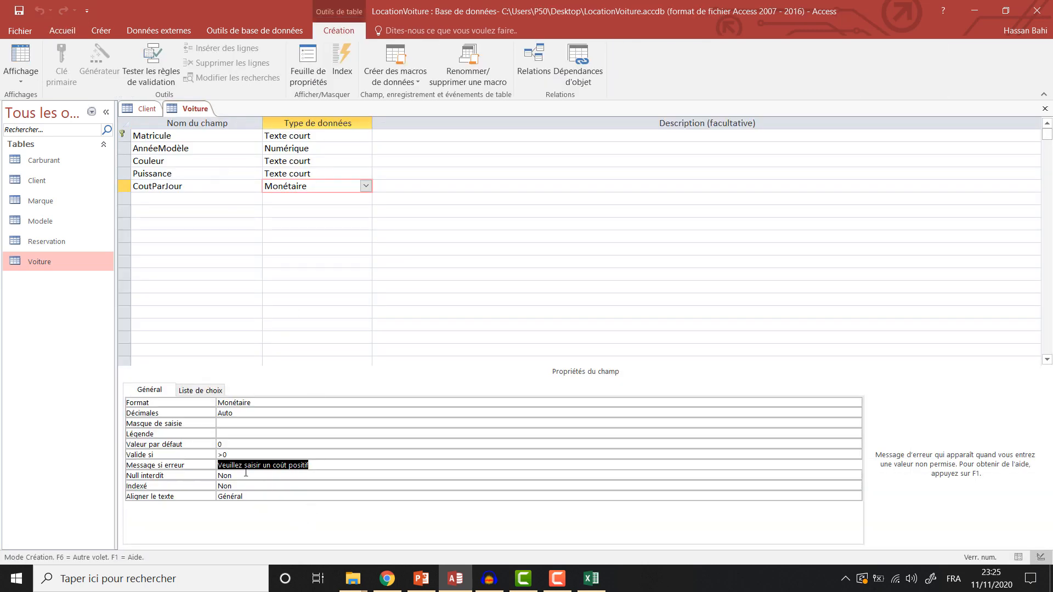
pyautogui.click(306, 152)
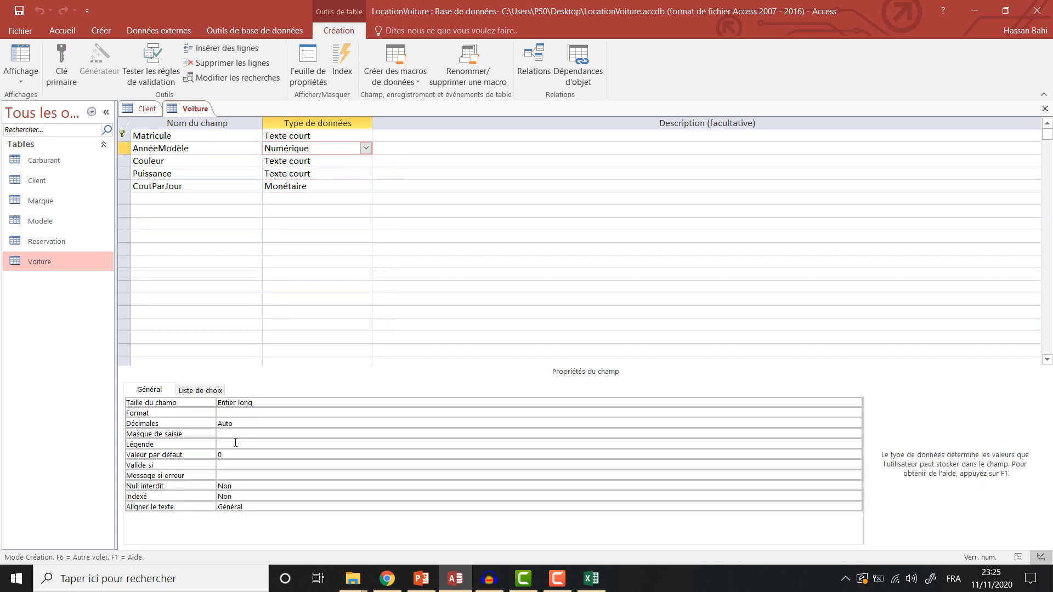
pyautogui.click(234, 454)
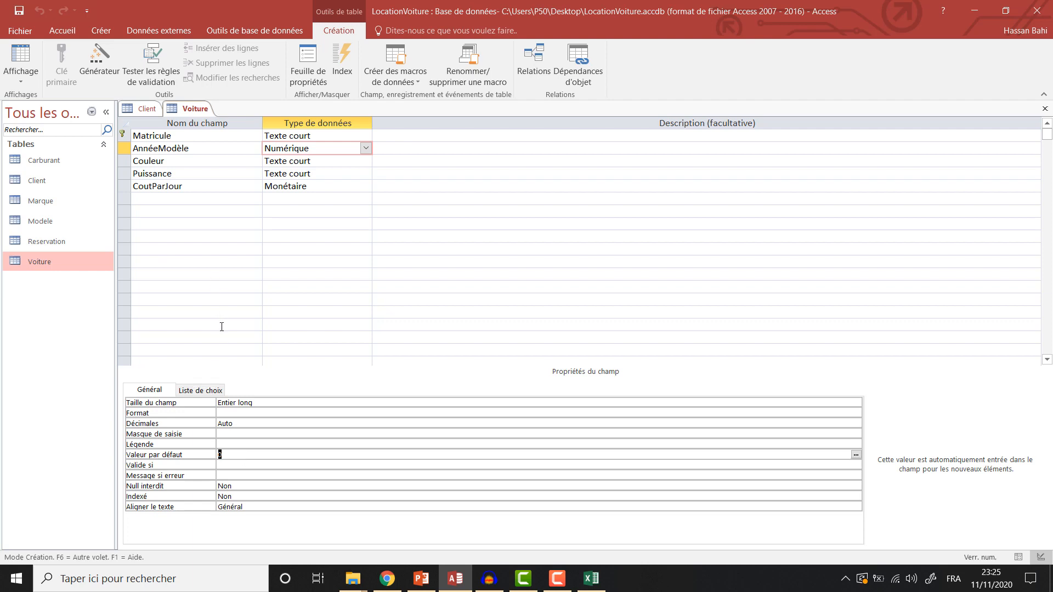
pyautogui.rightClick(186, 108)
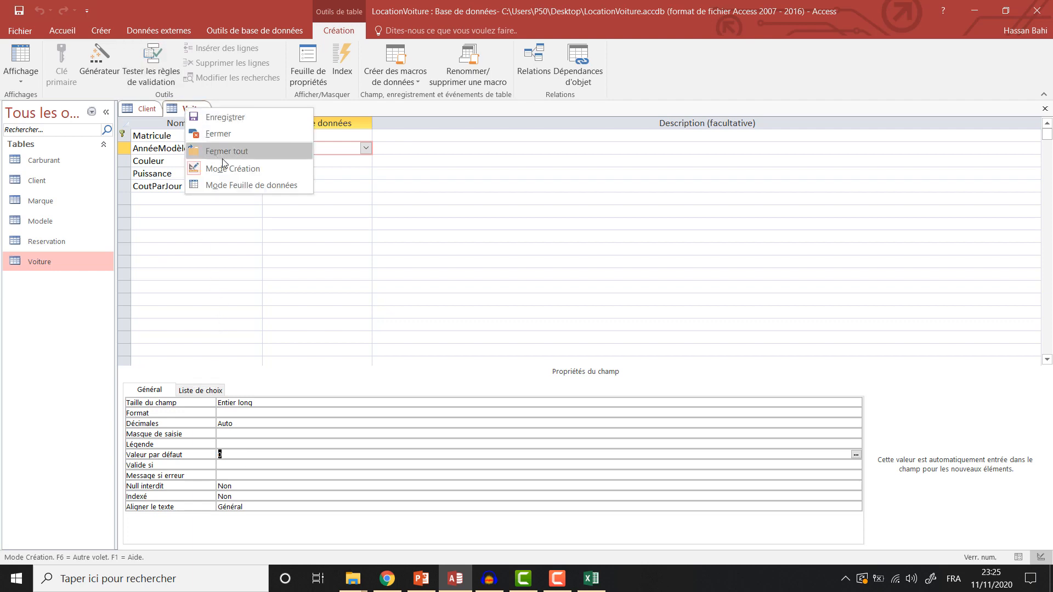
pyautogui.click(235, 186)
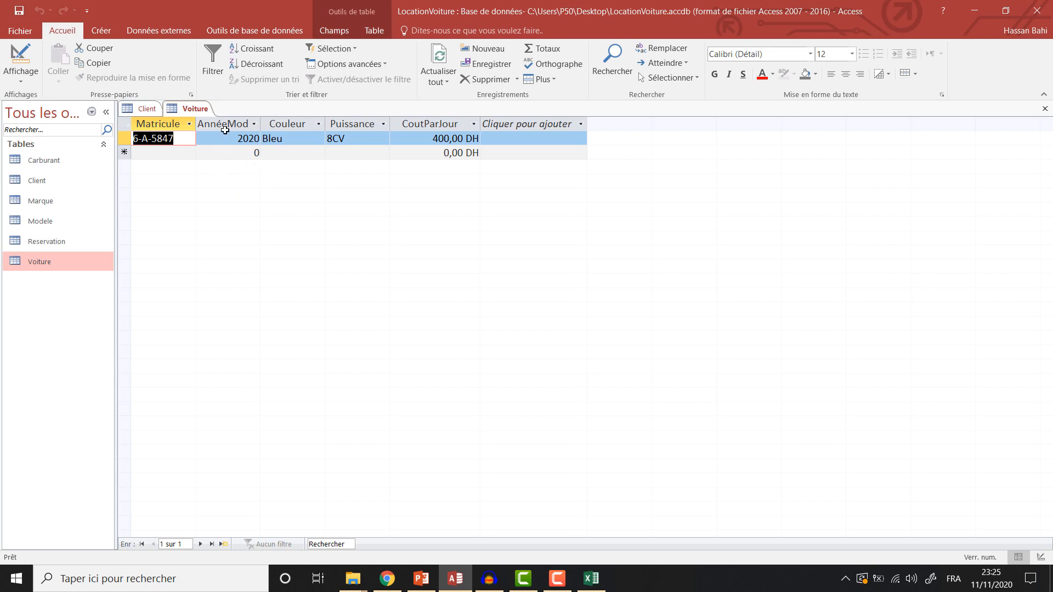
pyautogui.rightClick(196, 110)
pyautogui.click(230, 173)
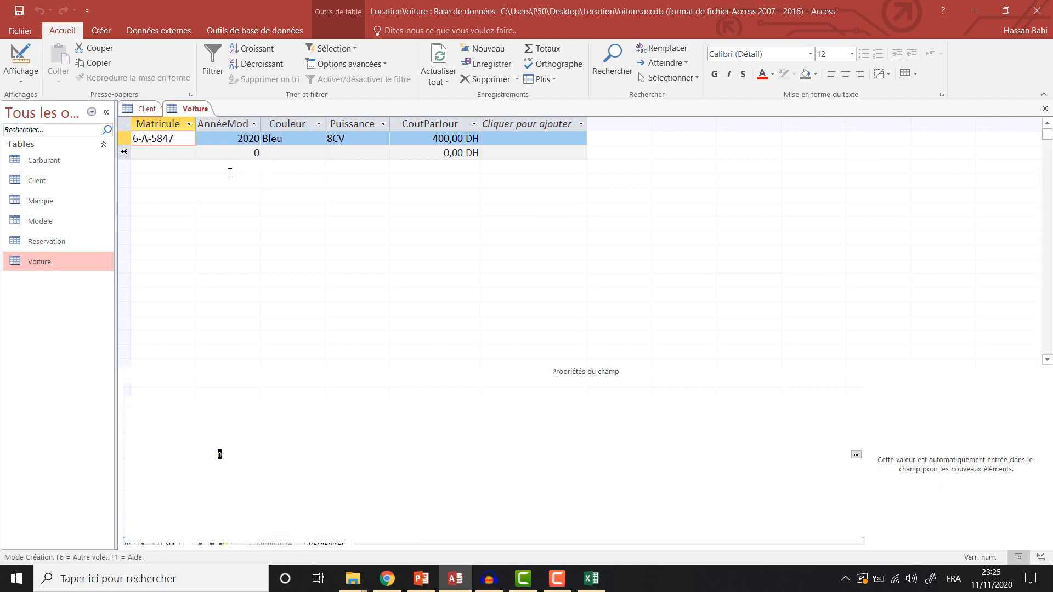
pyautogui.press('BackSpace')
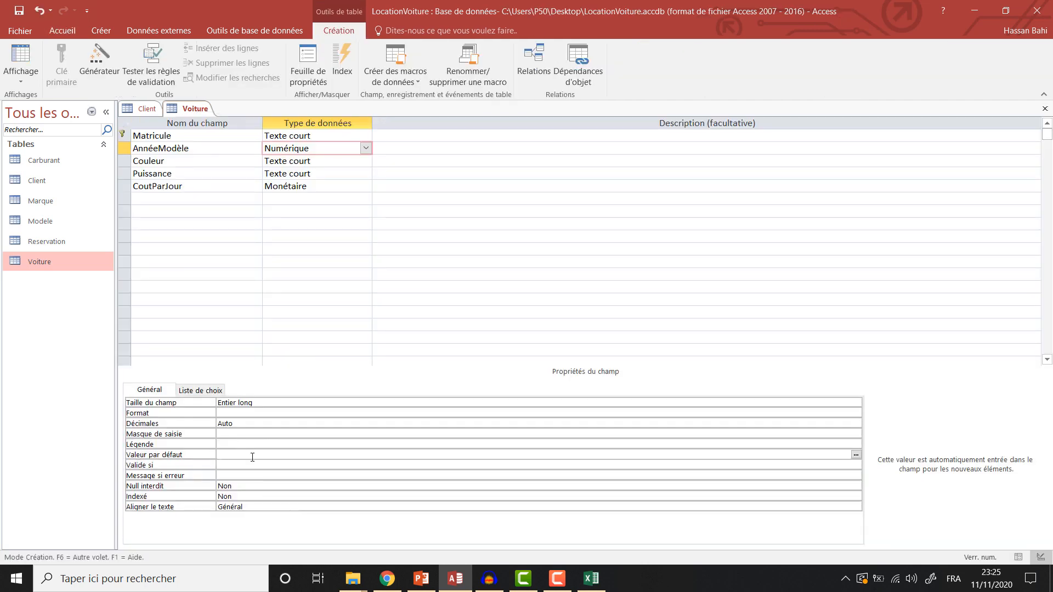
# Give the AnnéeModèle field the validation rule >=2015 Et <=2020
pyautogui.click(225, 465)
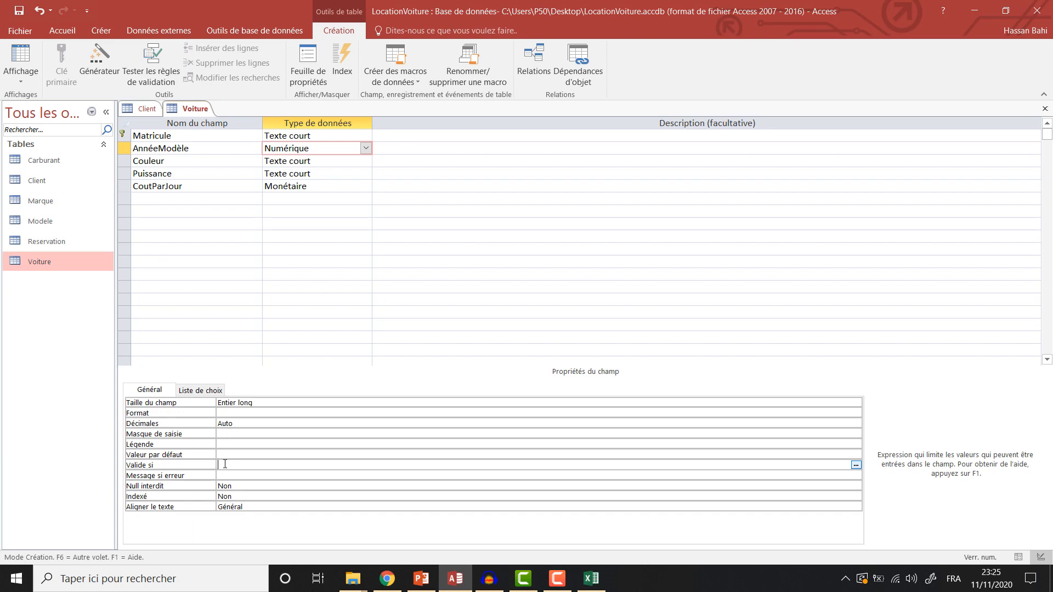
pyautogui.write('>')
pyautogui.write('=')
pyautogui.write('1')
pyautogui.write('20')
pyautogui.write('15')
pyautogui.write(' et')
pyautogui.write(' <=2020')
# Save the Voiture table and switch it to Datasheet view
pyautogui.rightClick(192, 110)
pyautogui.click(257, 182)
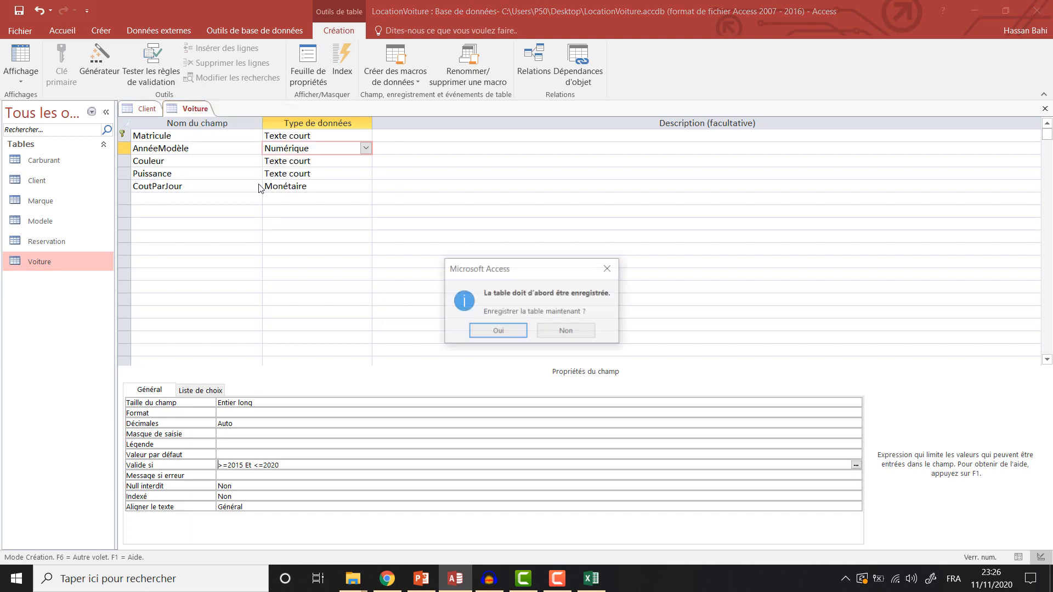
pyautogui.click(498, 332)
pyautogui.click(454, 334)
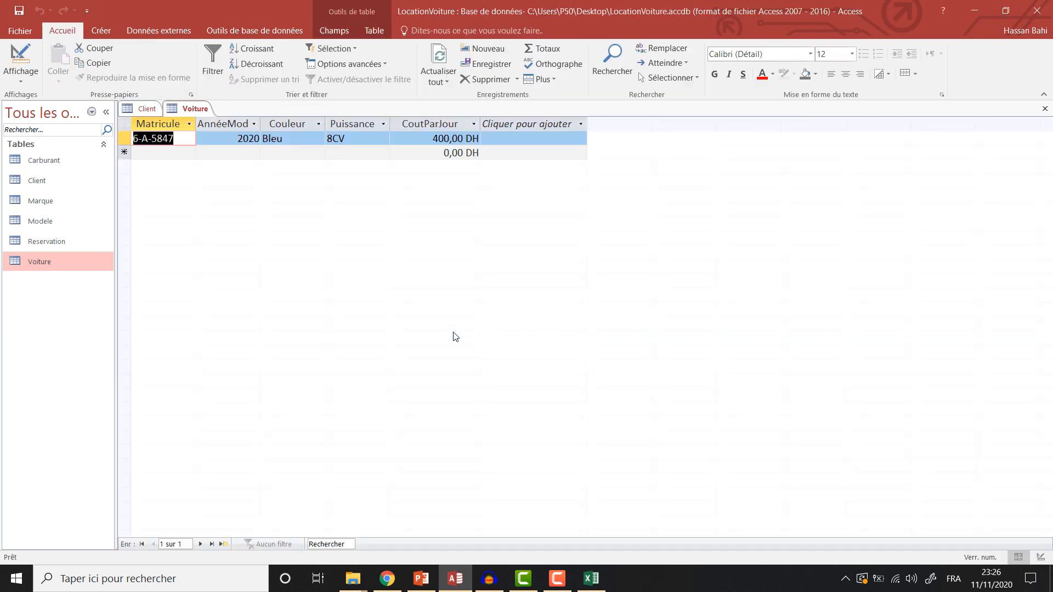
# Test the AnnéeModèle validation rule by entering 2014 in the existing record, and dismiss the error message
pyautogui.click(242, 139)
pyautogui.moveTo(232, 139); pyautogui.dragTo(265, 141)
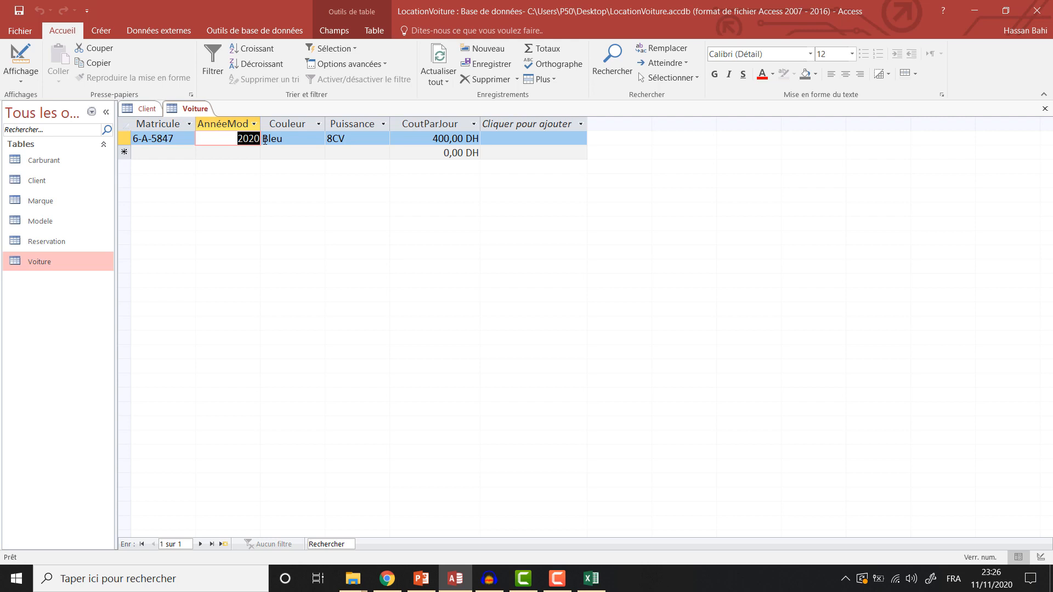
pyautogui.write('2014')
pyautogui.press('Return')
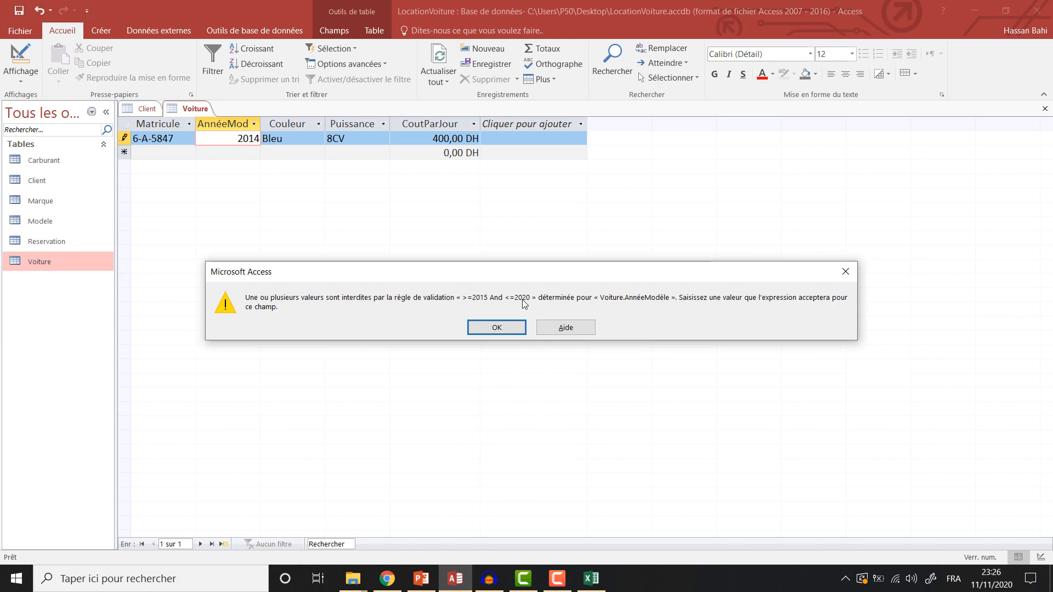
pyautogui.click(502, 330)
# Set the existing record's AnnéeModèle to 2016
pyautogui.write('20')
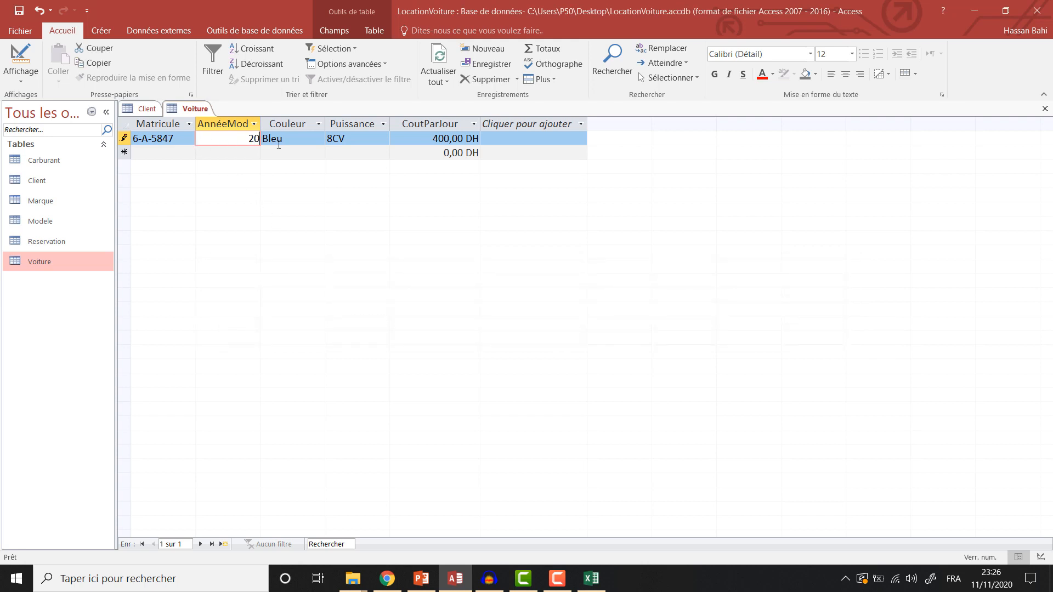
pyautogui.write('16')
pyautogui.press('Tab')
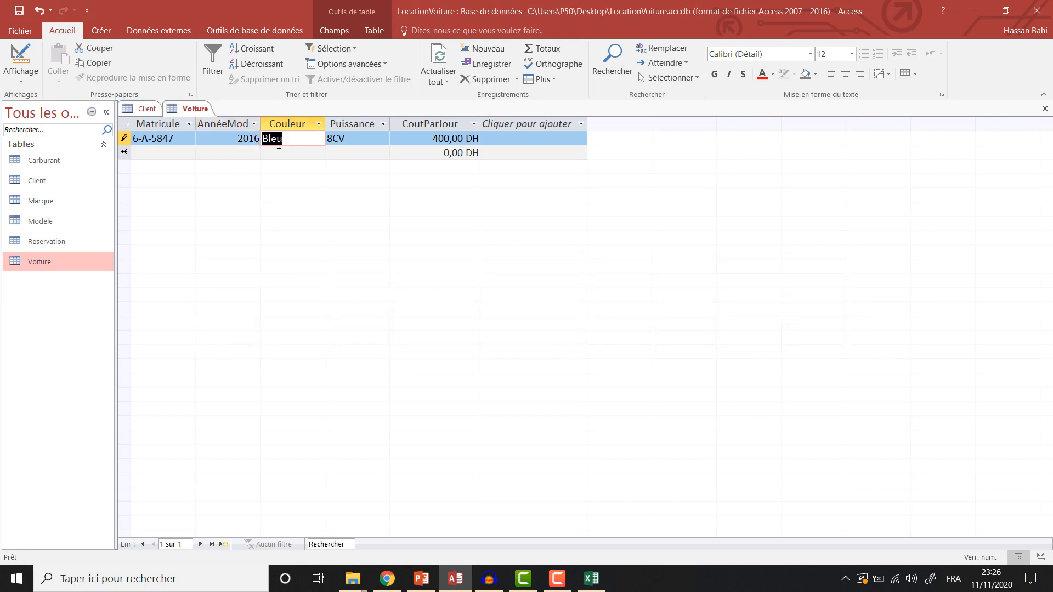
# Return the Voiture table to Design view and give AnnéeModèle the error message "Veuillez saisir une année entre 2015 et 2020"
pyautogui.rightClick(179, 110)
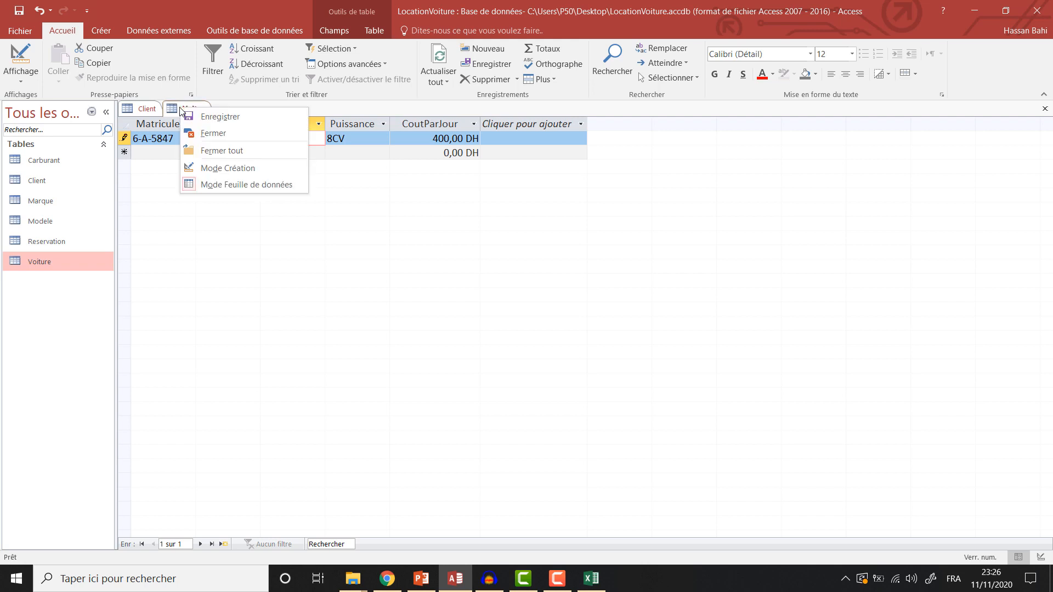
pyautogui.click(208, 169)
pyautogui.click(247, 472)
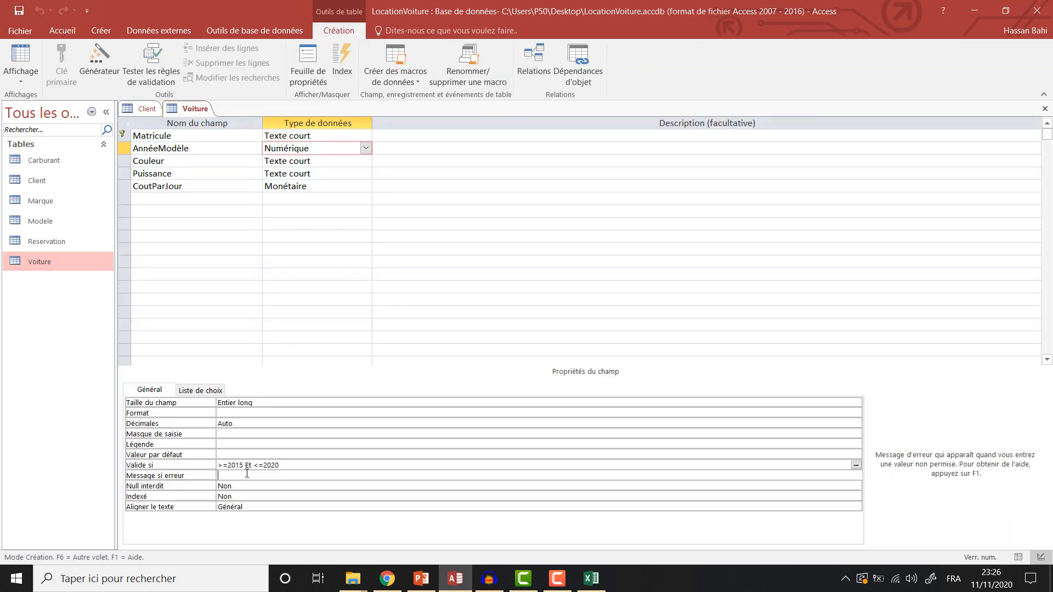
pyautogui.write('Veuillez s')
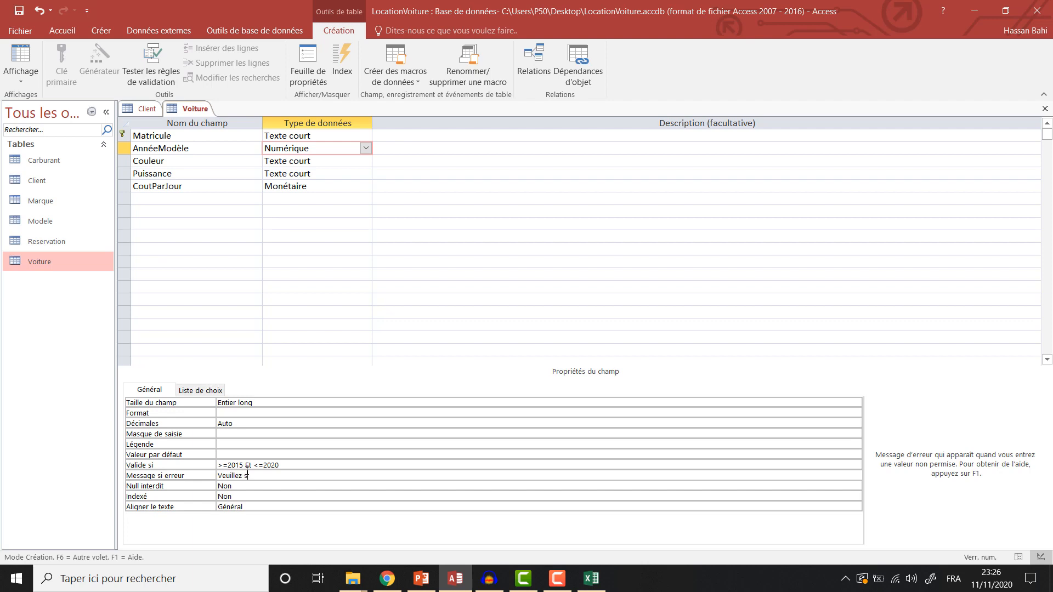
pyautogui.write('aisir une année entre 2015 et 2020')
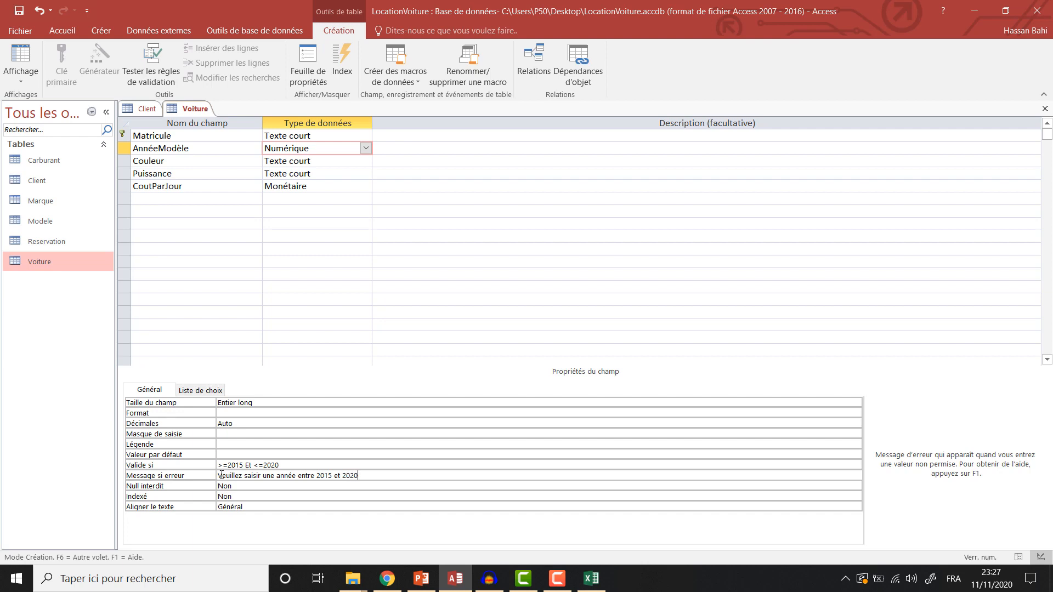
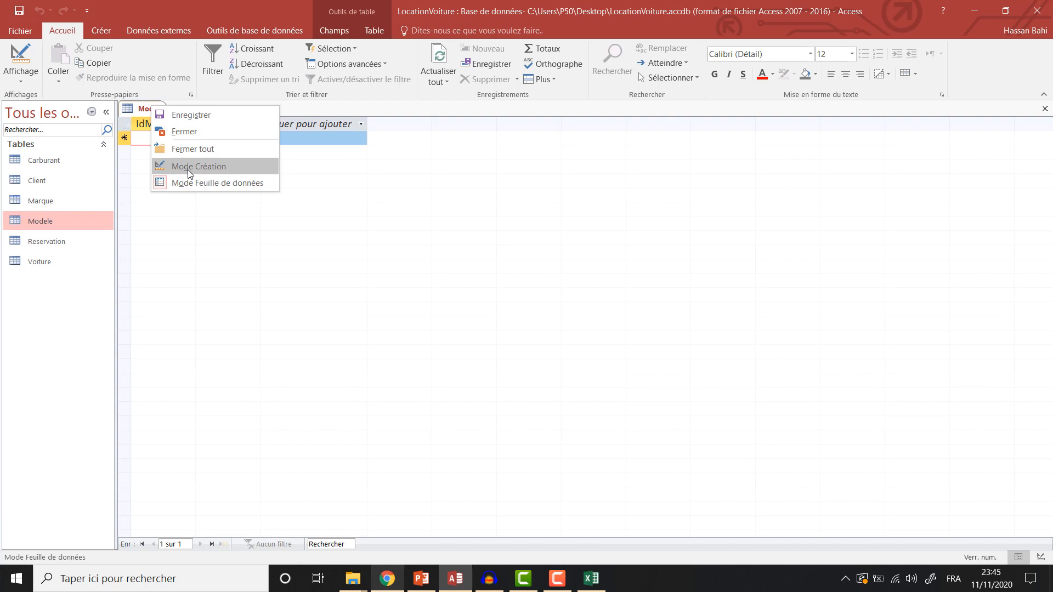
# Open the Modele table in Design view and add a field named IdMarque
pyautogui.click(188, 169)
pyautogui.click(188, 166)
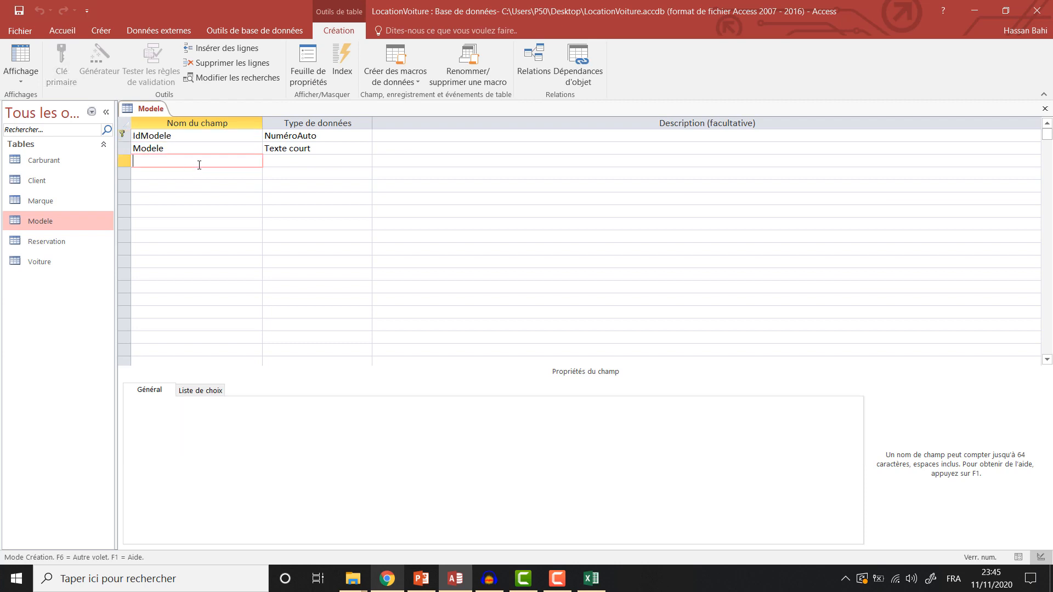
pyautogui.write('IdMarque')
# Start the Lookup Wizard for the IdMarque field, taking its values from the existing Marque table
pyautogui.click(308, 160)
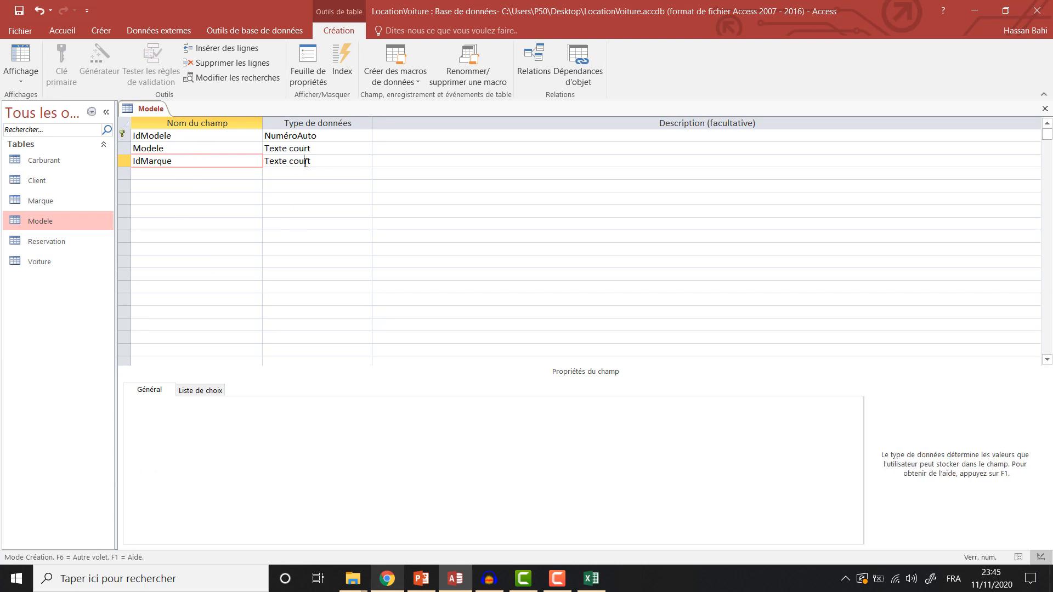
pyautogui.click(365, 160)
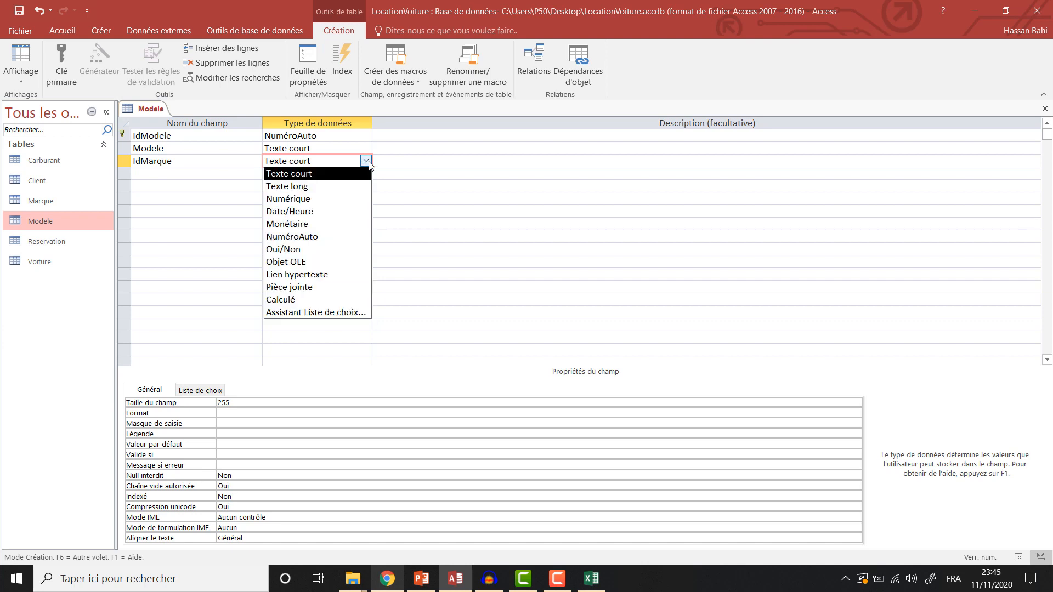
pyautogui.click(351, 312)
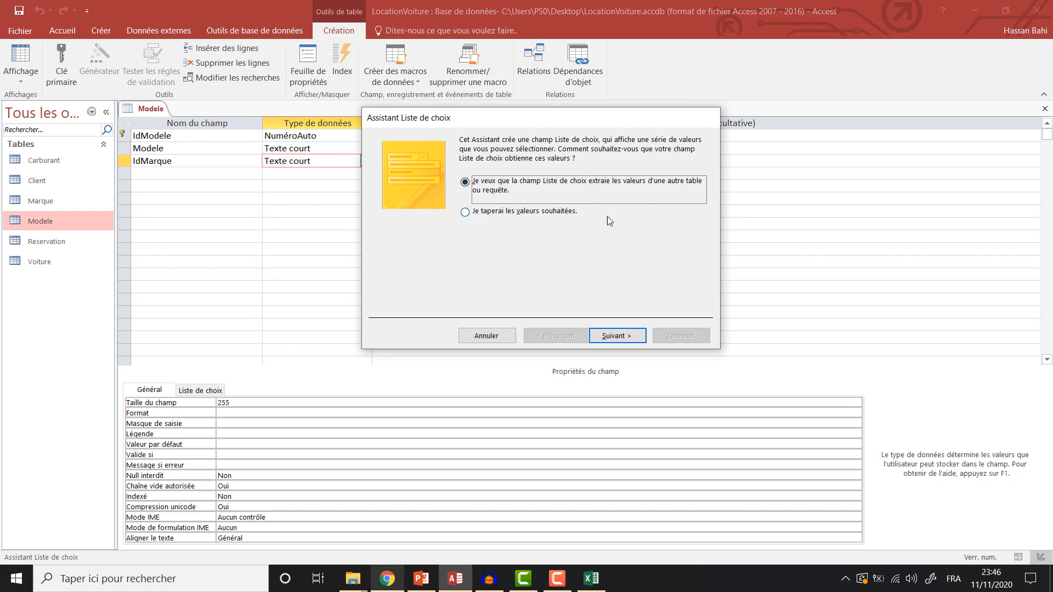
pyautogui.click(615, 338)
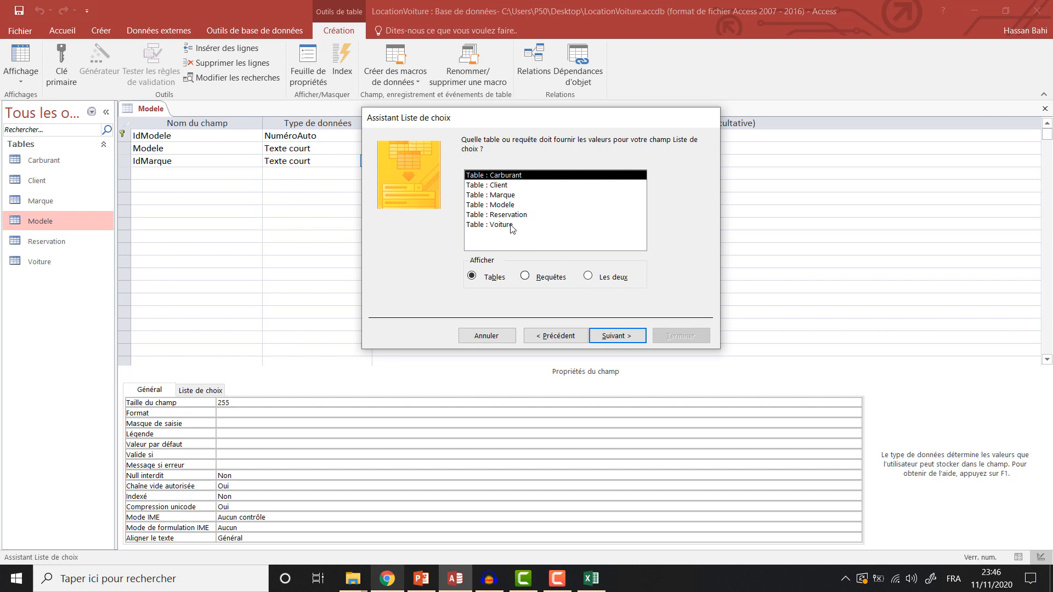
pyautogui.click(503, 195)
pyautogui.click(612, 335)
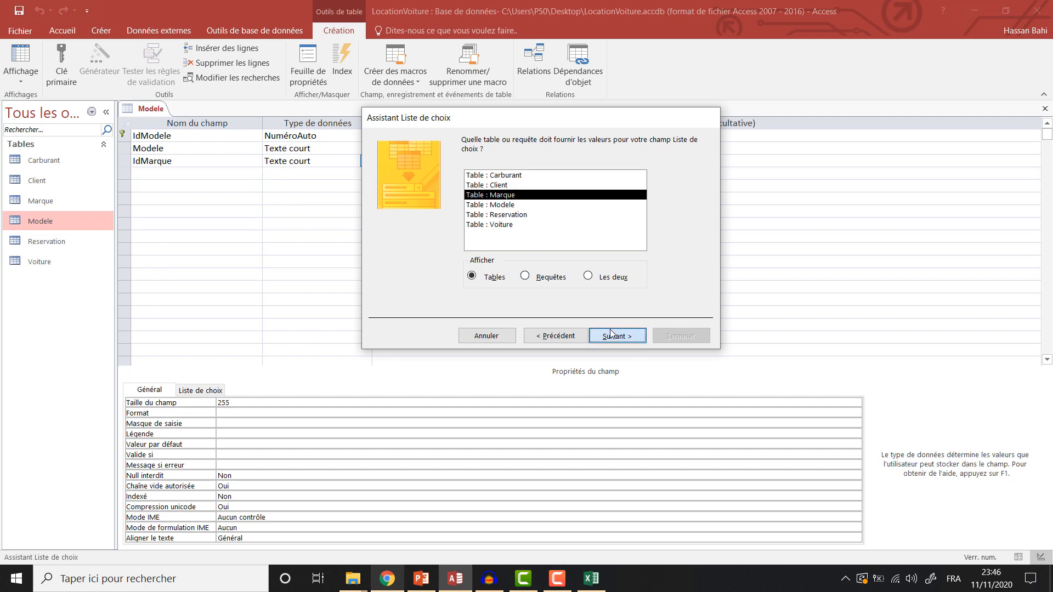
# Include the Marque field in the lookup list and sort the list by Marque in ascending order
pyautogui.click(386, 243)
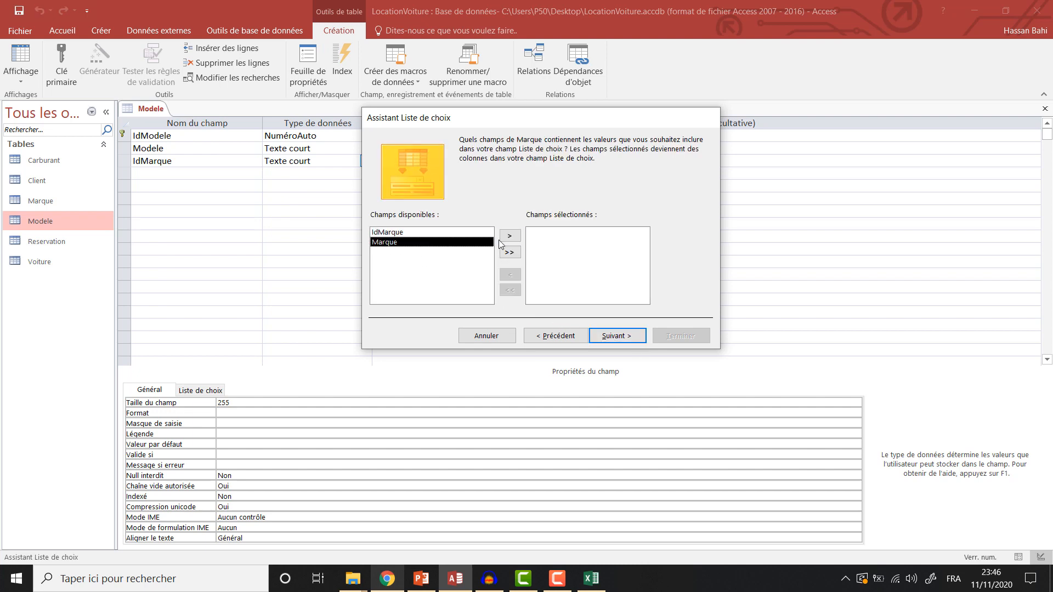
pyautogui.click(510, 236)
pyautogui.click(608, 336)
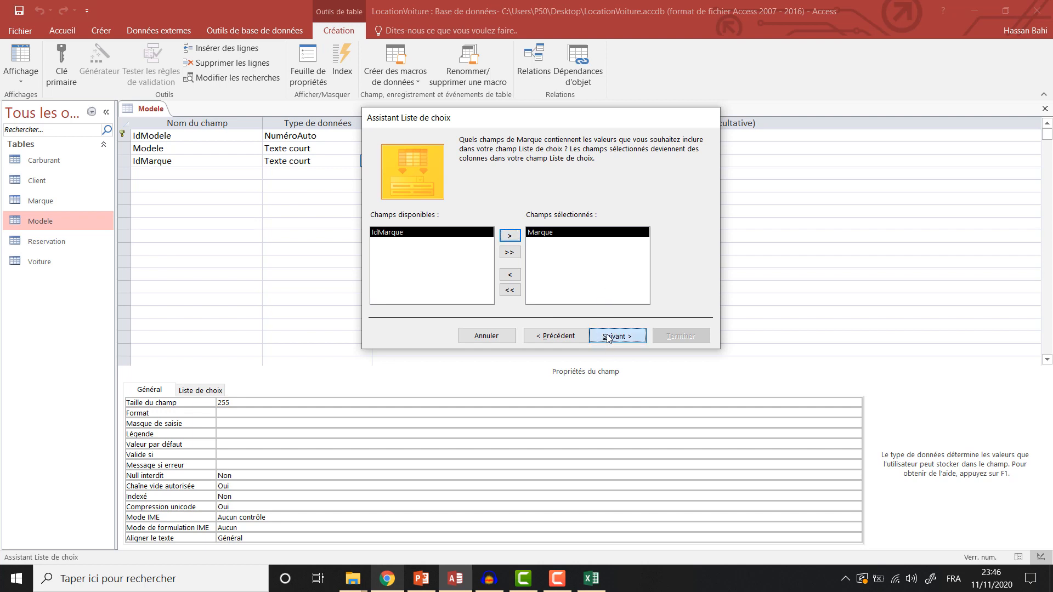
pyautogui.click(489, 186)
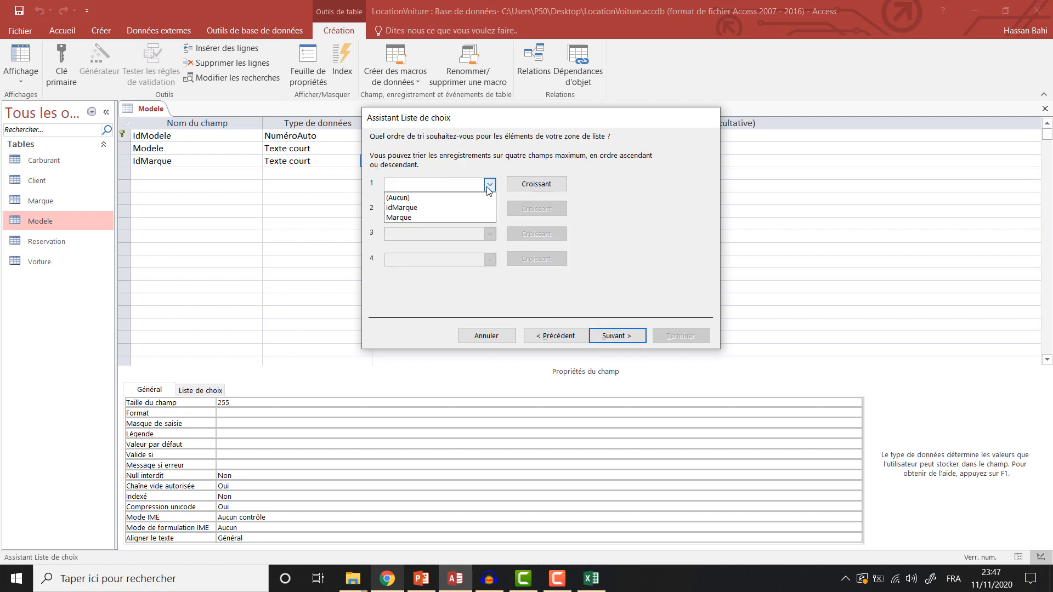
pyautogui.click(461, 218)
pyautogui.click(615, 336)
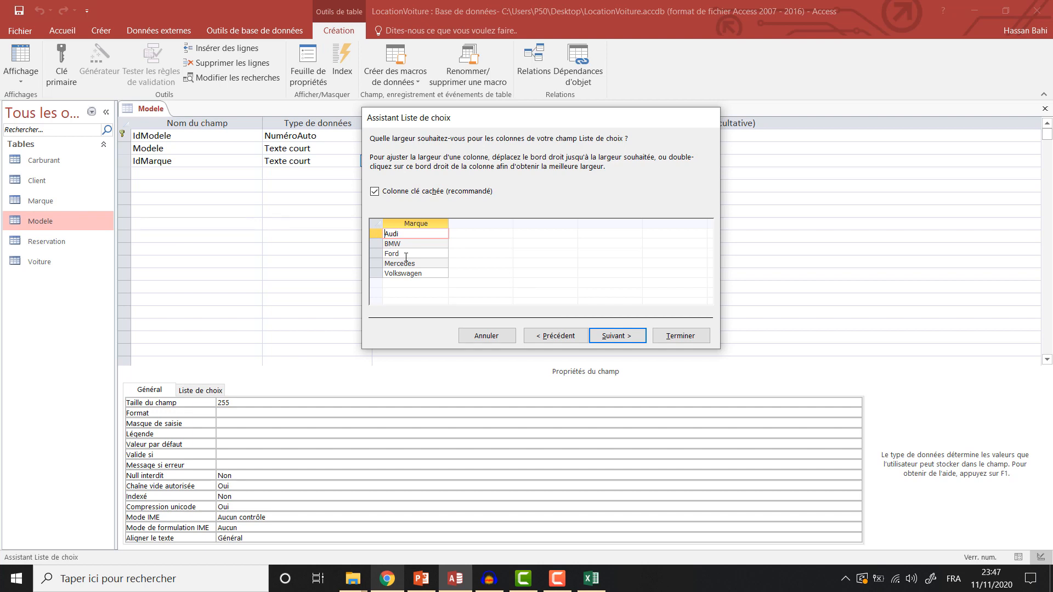
# Finish the lookup with the key column hidden and the label IdMarque, and save the table to create the relationship
pyautogui.click(625, 337)
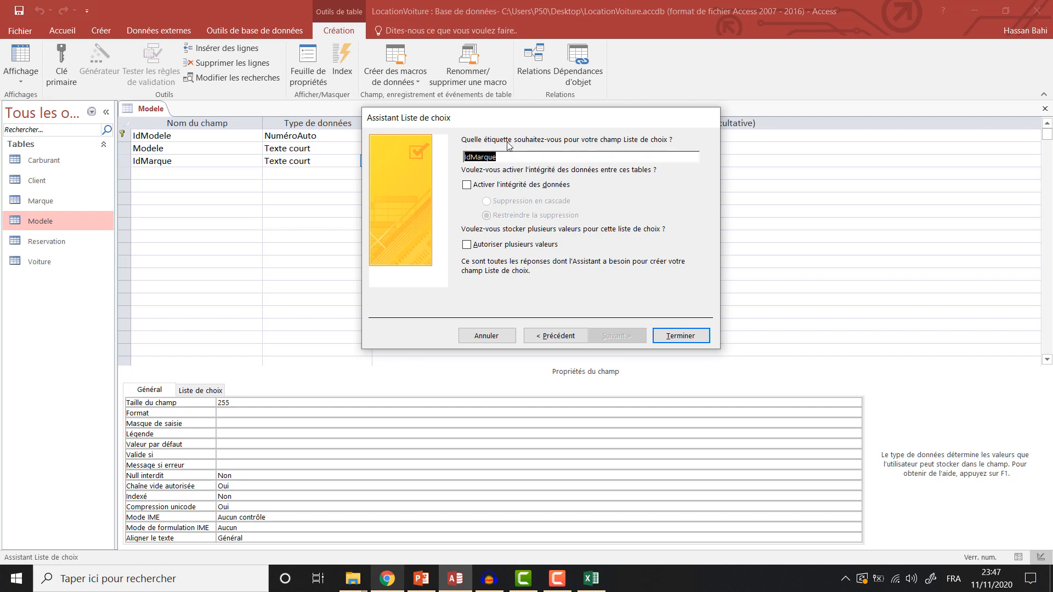
pyautogui.click(681, 337)
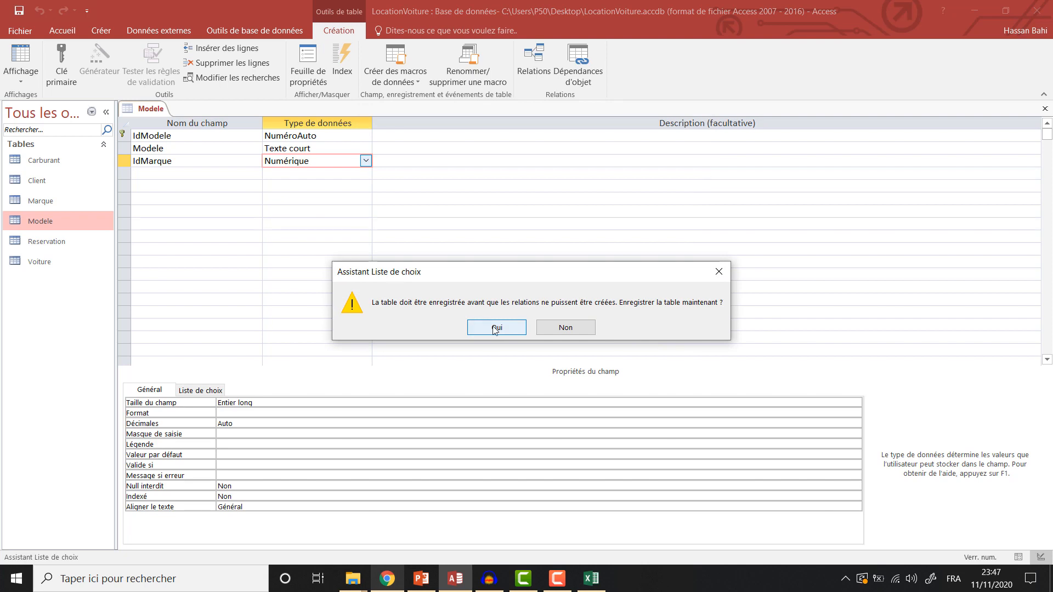
pyautogui.click(485, 328)
pyautogui.rightClick(148, 109)
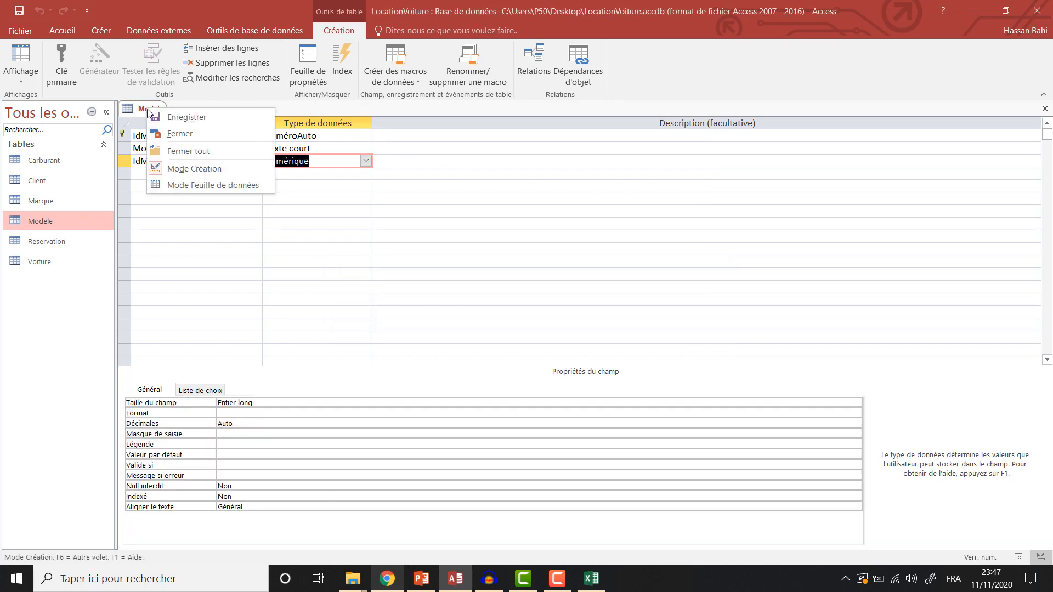
pyautogui.click(206, 186)
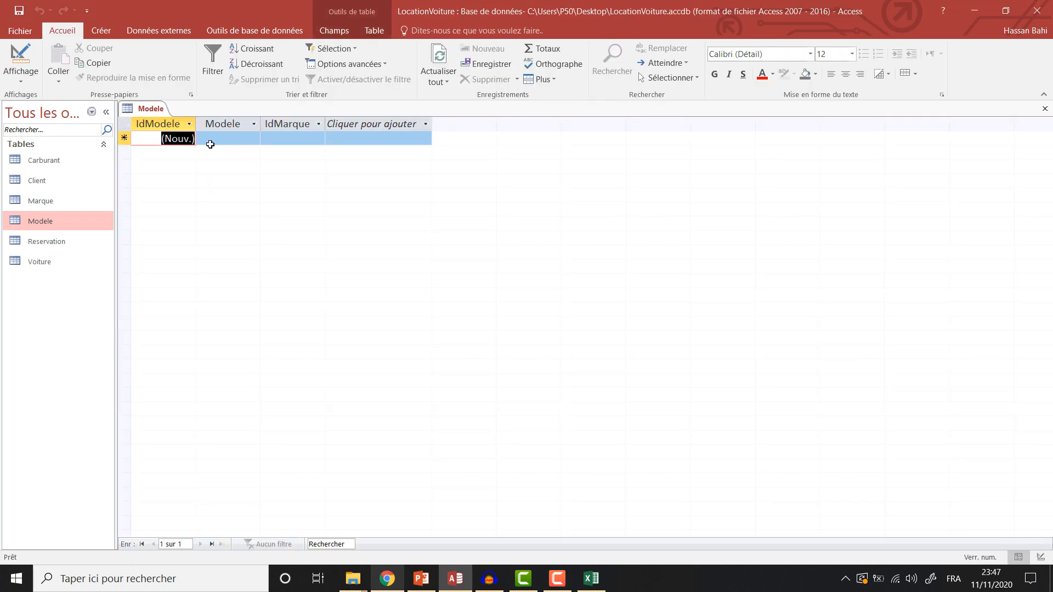
pyautogui.click(251, 139)
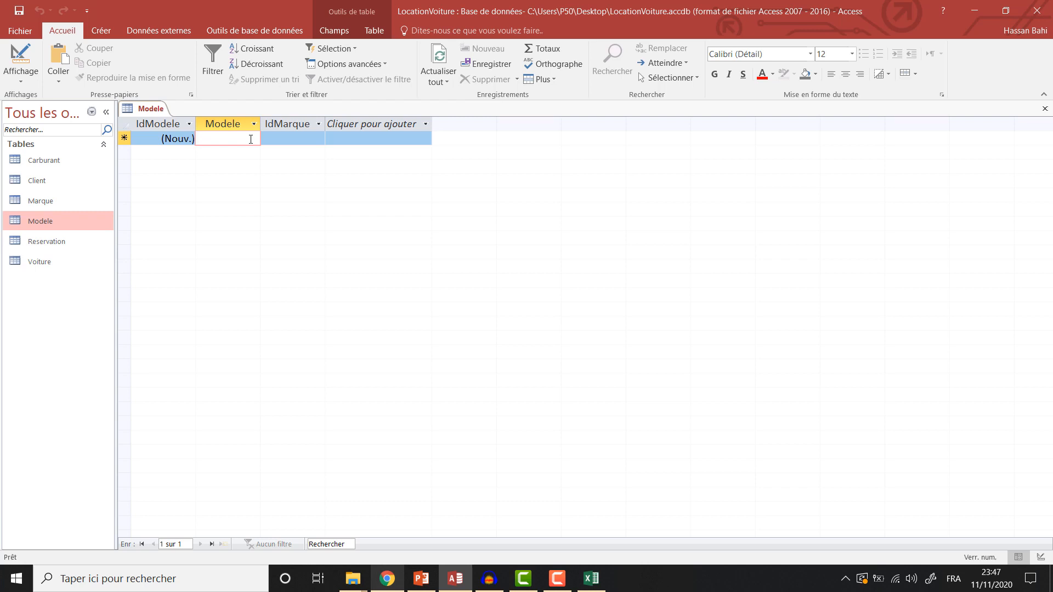
pyautogui.rightClick(153, 112)
pyautogui.click(182, 173)
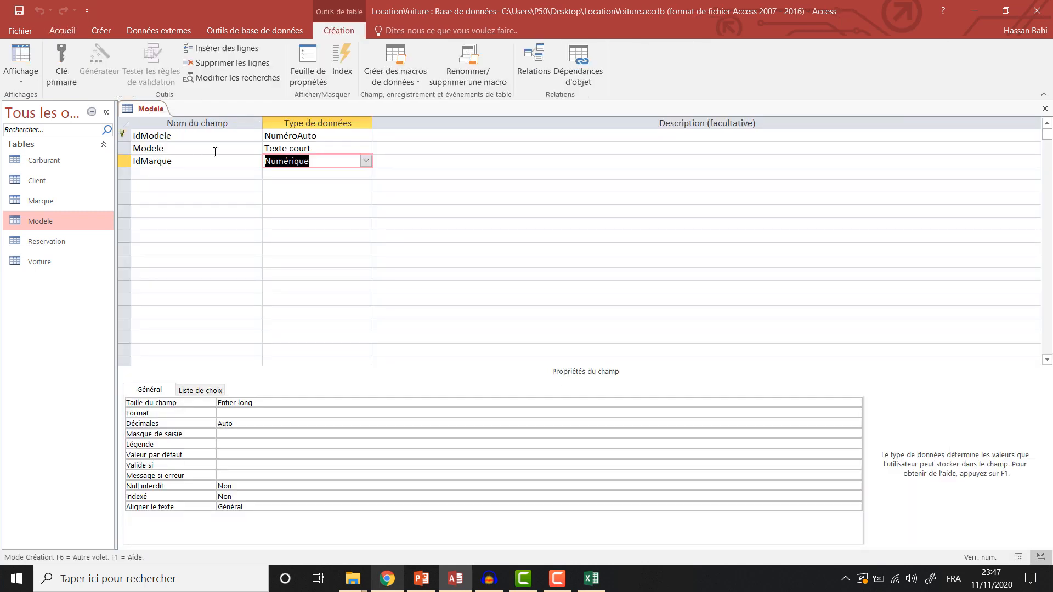
# Show the Modele table in Datasheet view and add the model A3 with the brand Audi
pyautogui.rightClick(156, 108)
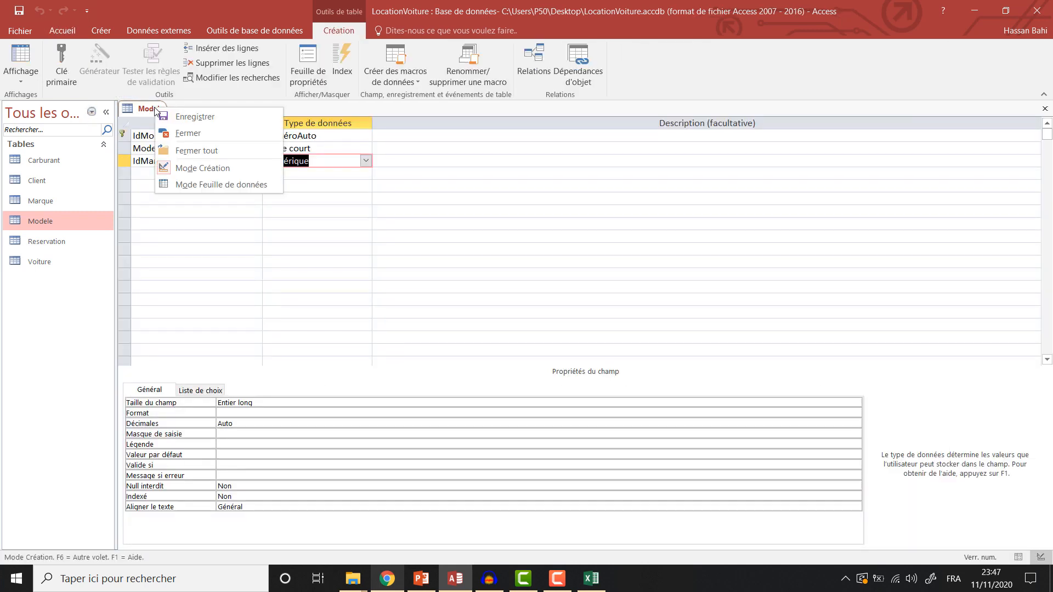
pyautogui.click(202, 183)
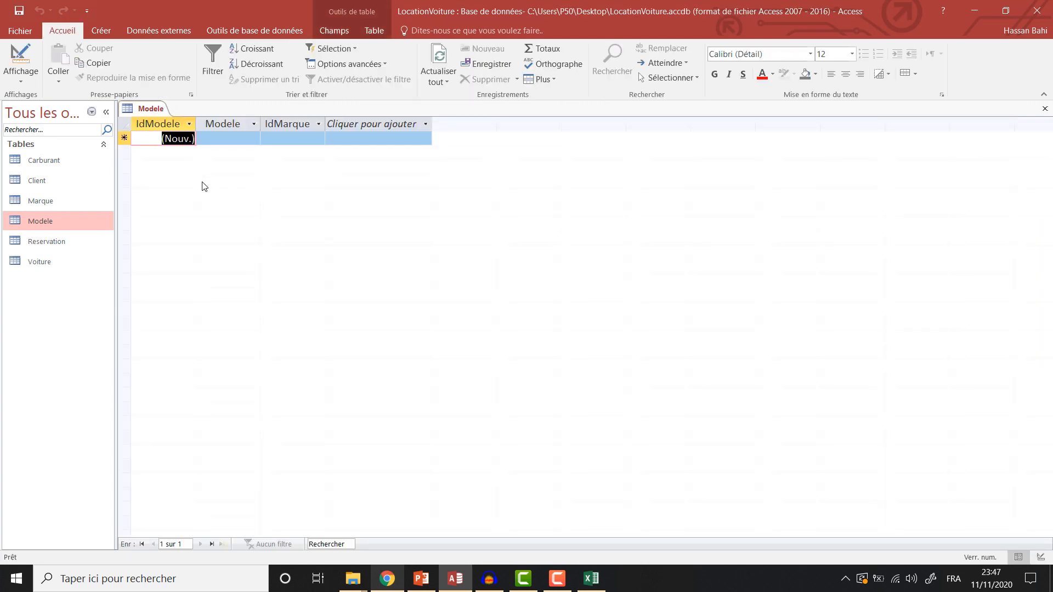
pyautogui.click(239, 138)
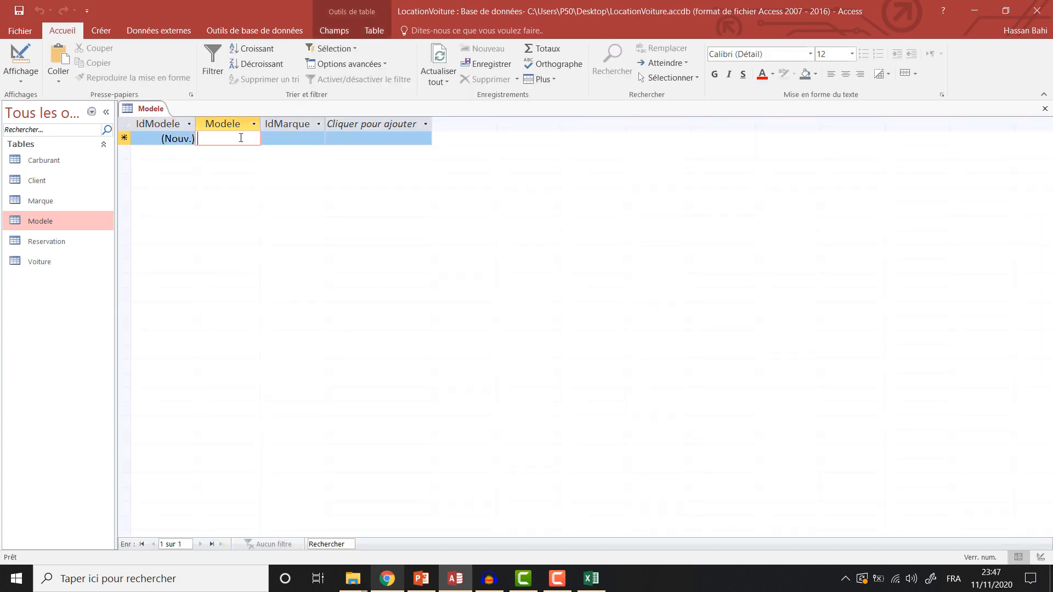
pyautogui.write('A3')
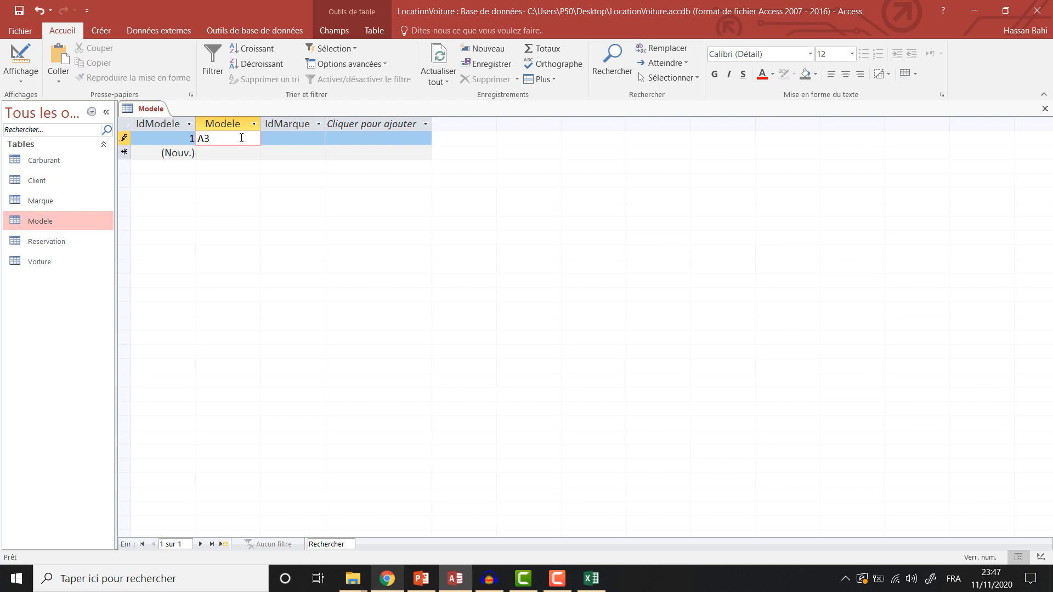
pyautogui.click(282, 143)
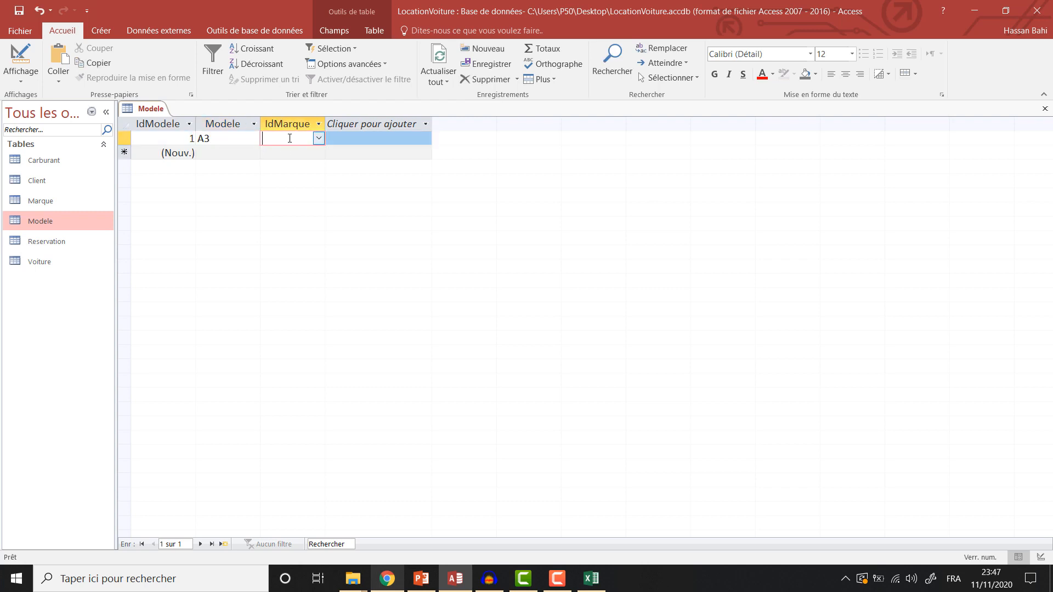
pyautogui.click(318, 138)
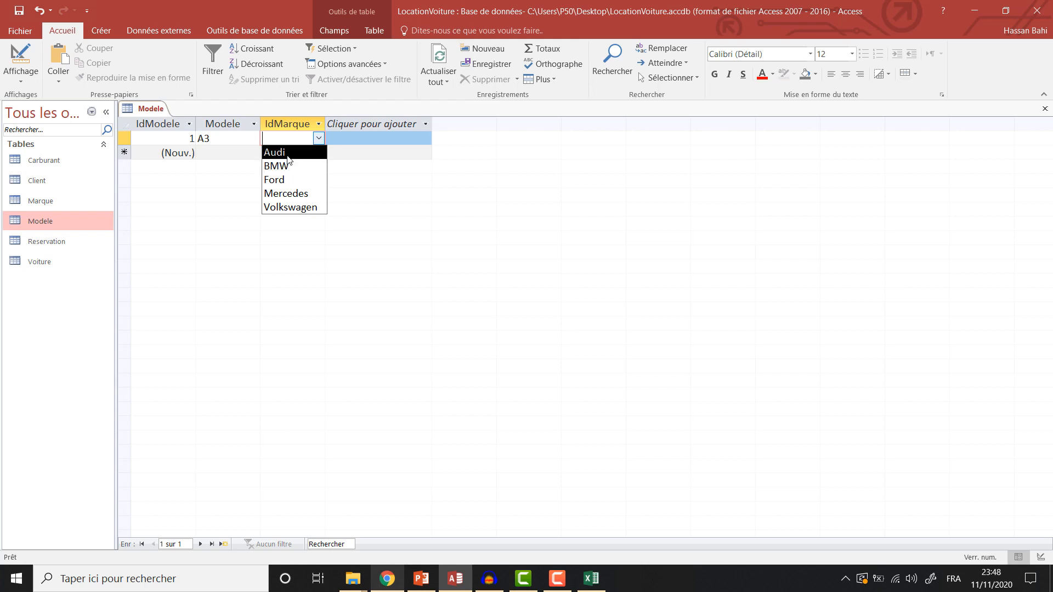
pyautogui.click(291, 154)
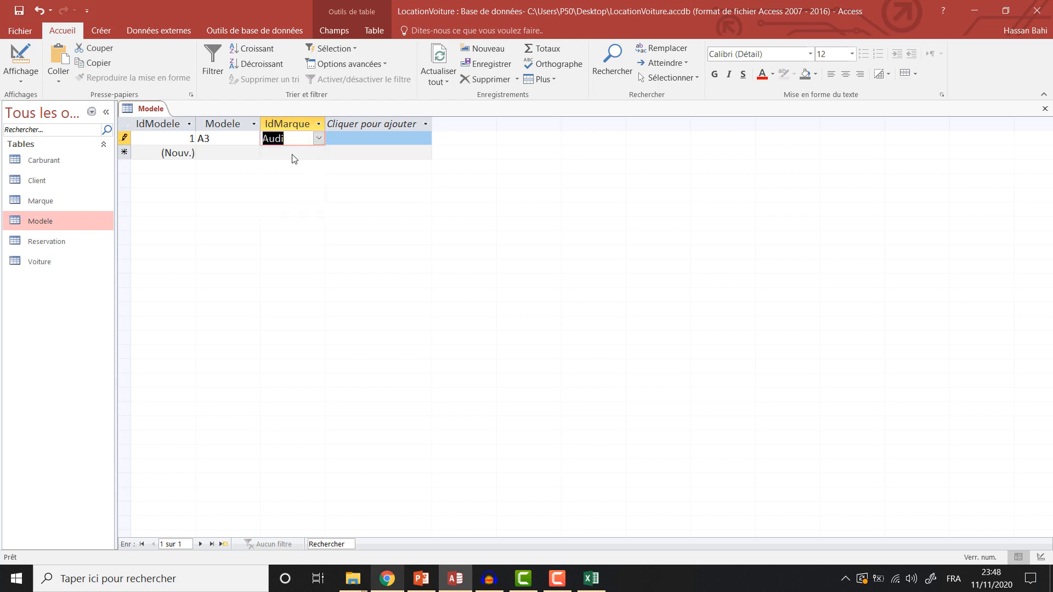
# Add a second record with the model Classe A and the brand Mercedes
pyautogui.click(219, 153)
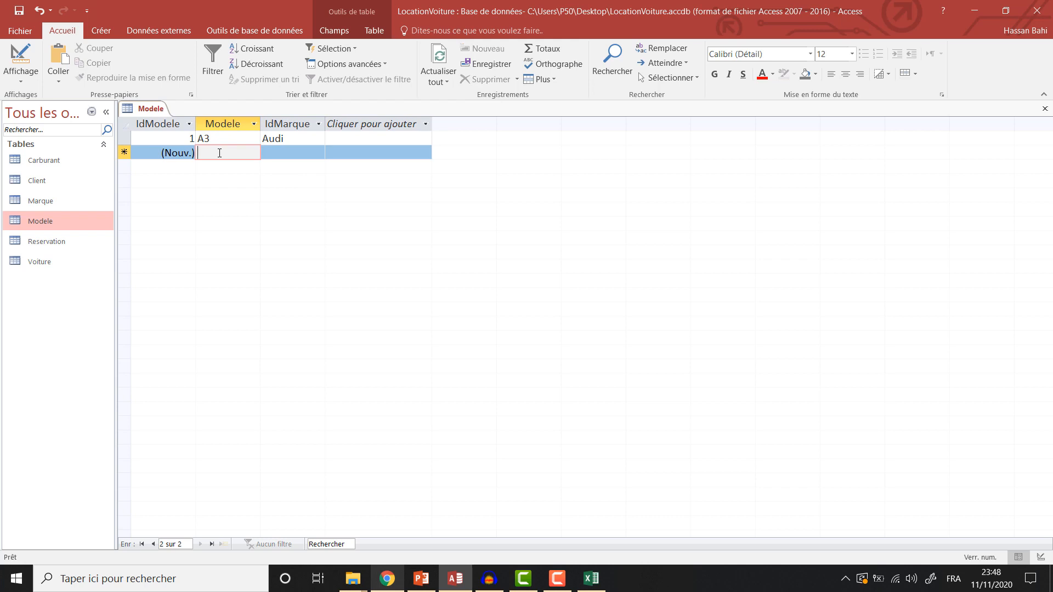
pyautogui.write('Classe')
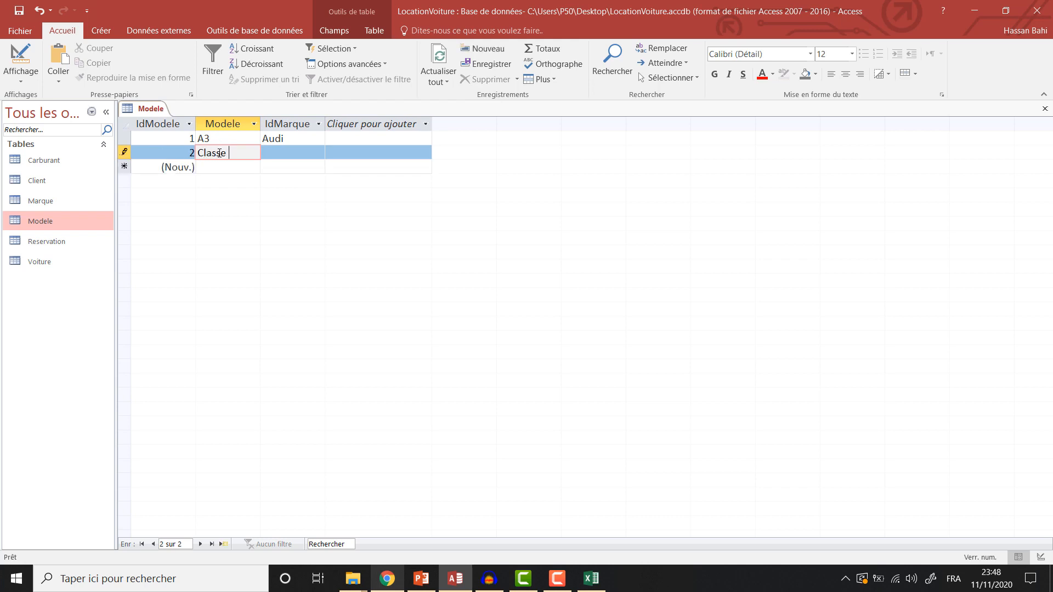
pyautogui.write(' A')
pyautogui.click(313, 155)
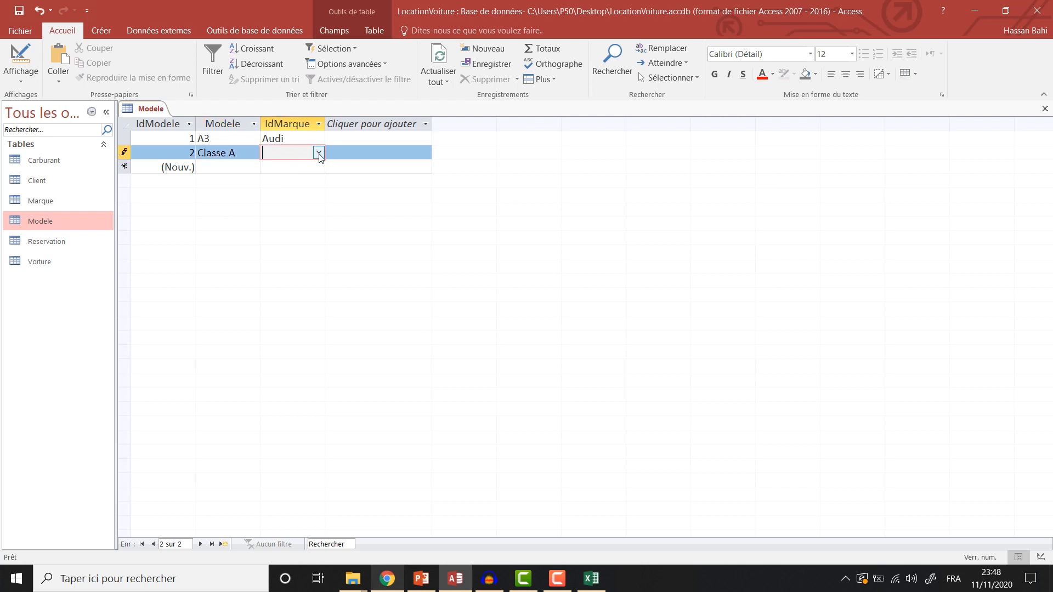
pyautogui.click(318, 152)
pyautogui.click(293, 207)
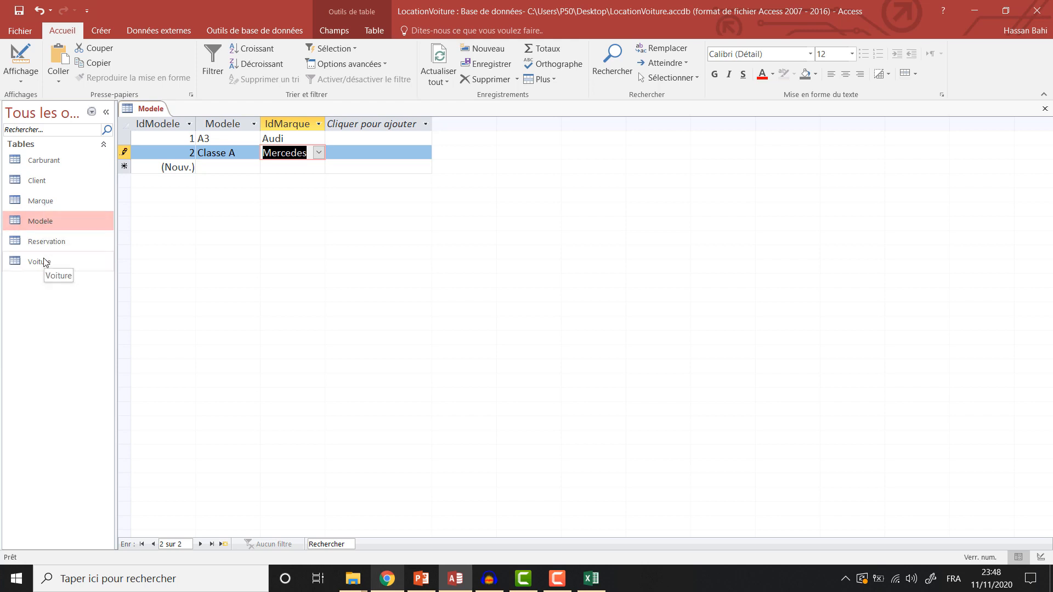
# Open the Carburant table to view its fuel types, and open the Voiture table
pyautogui.rightClick(158, 111)
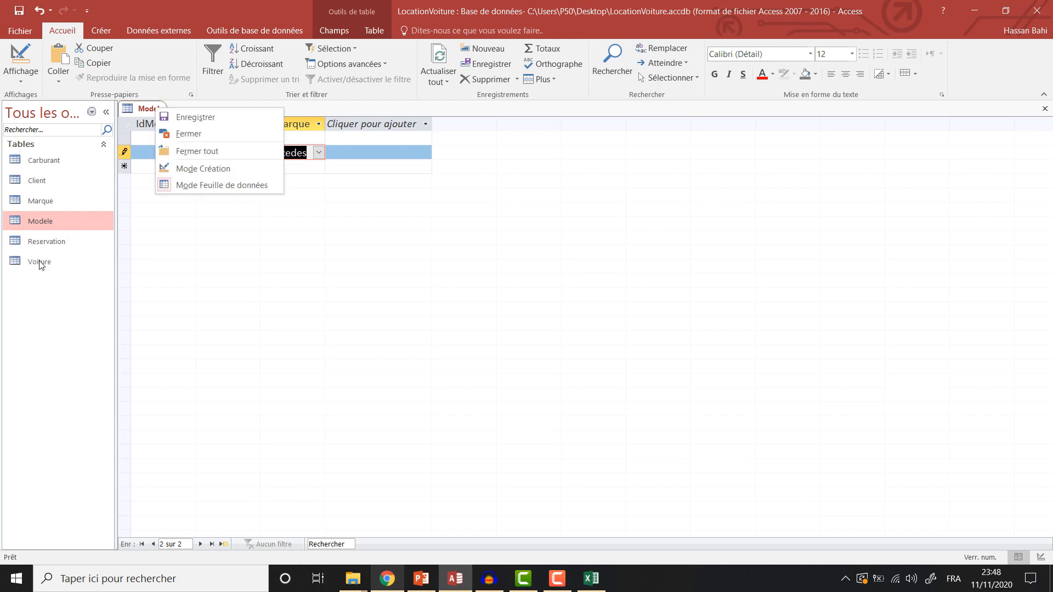
pyautogui.doubleClick(47, 164)
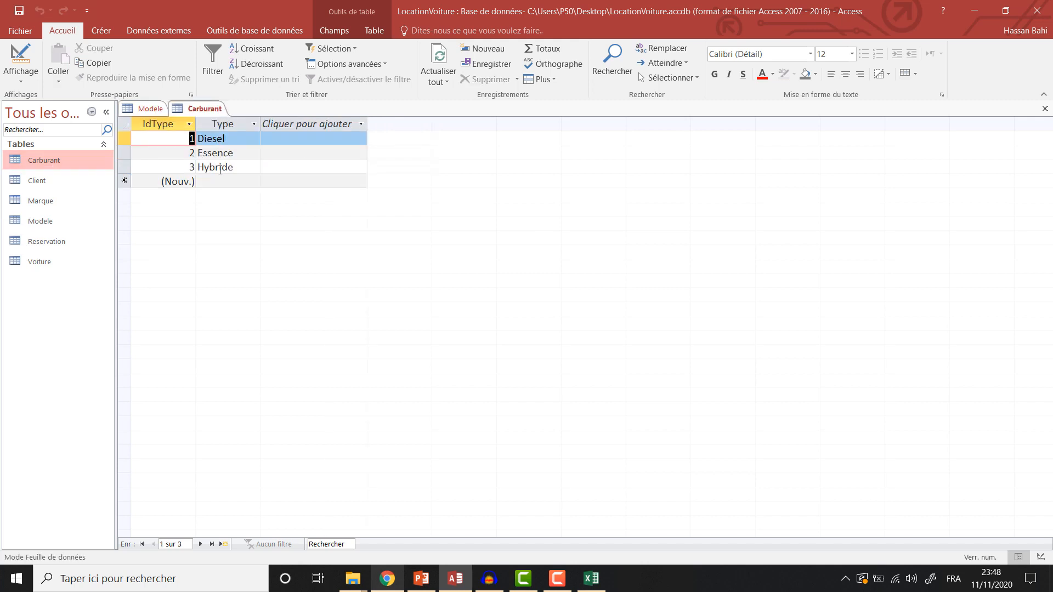
pyautogui.doubleClick(34, 263)
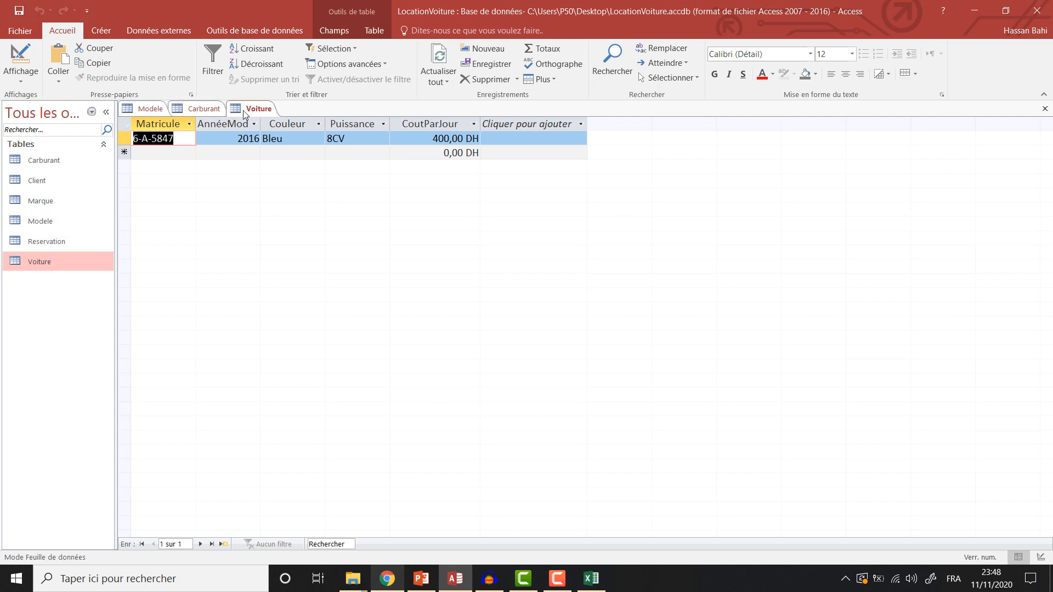
# Close the Carburant and Modele tables
pyautogui.rightClick(194, 114)
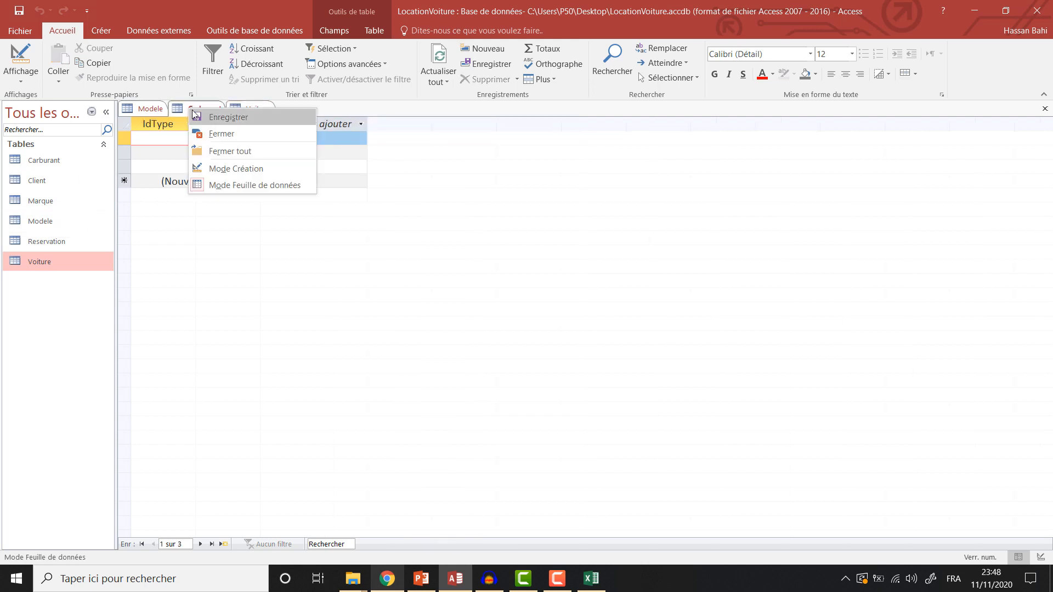
pyautogui.click(216, 134)
pyautogui.click(150, 111)
pyautogui.rightClick(149, 110)
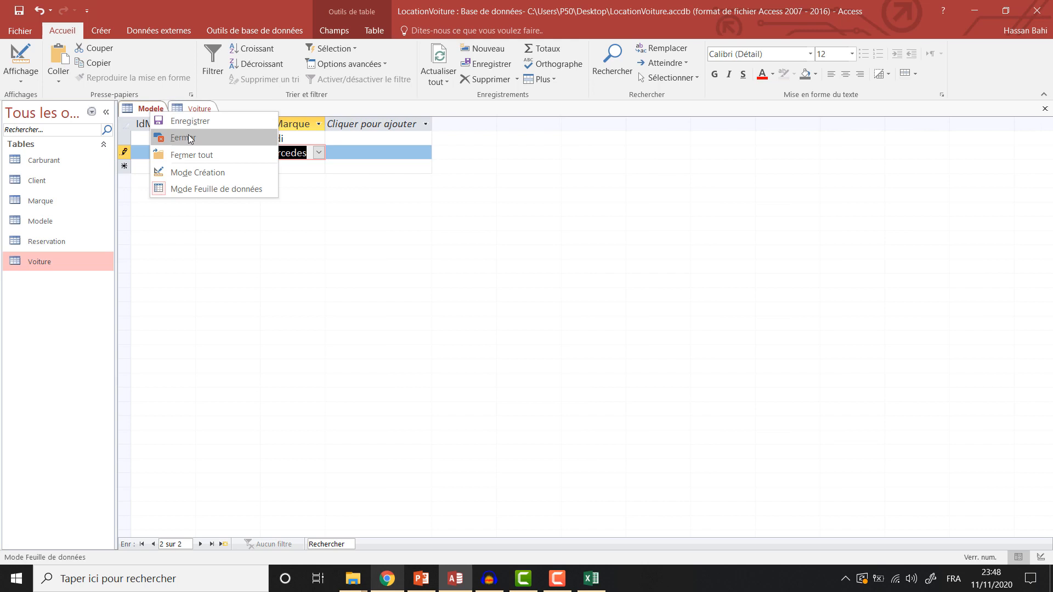
pyautogui.click(190, 139)
# Permanently delete the existing record from the Voiture table and switch the table to Design view
pyautogui.click(124, 138)
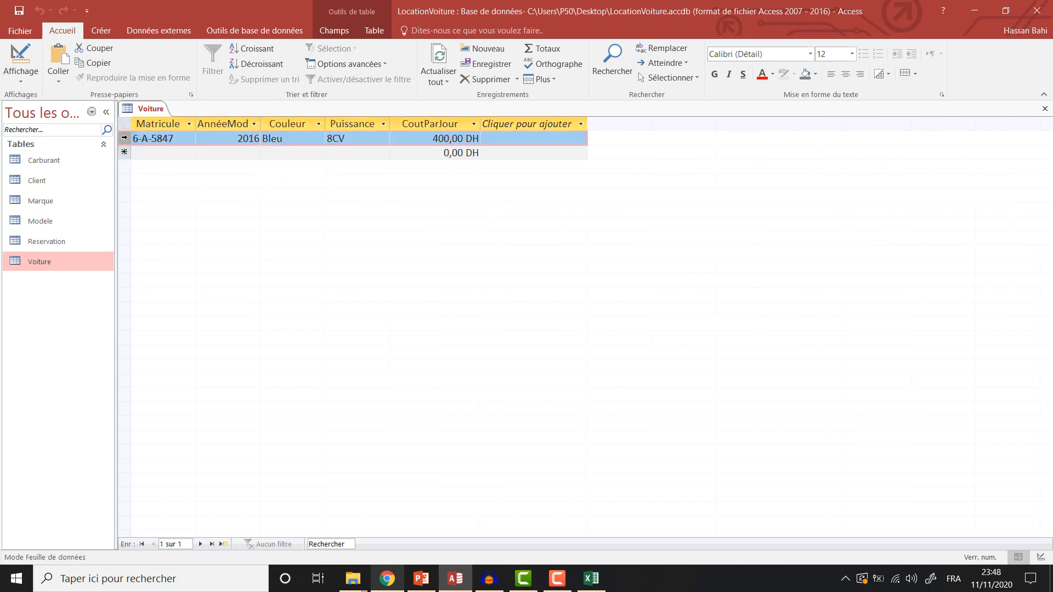
pyautogui.rightClick(124, 138)
pyautogui.click(166, 163)
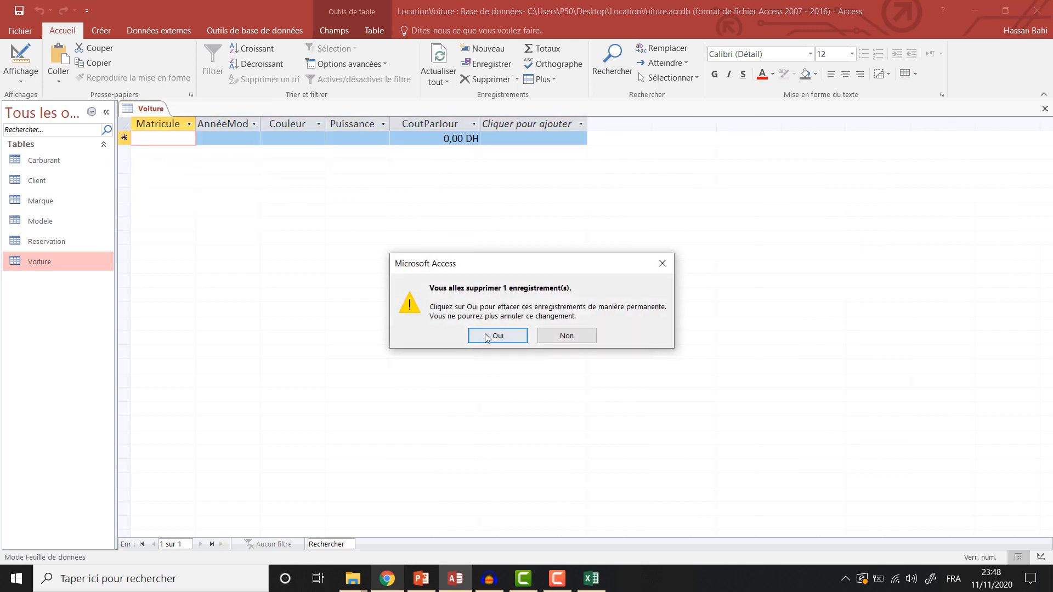
pyautogui.click(486, 335)
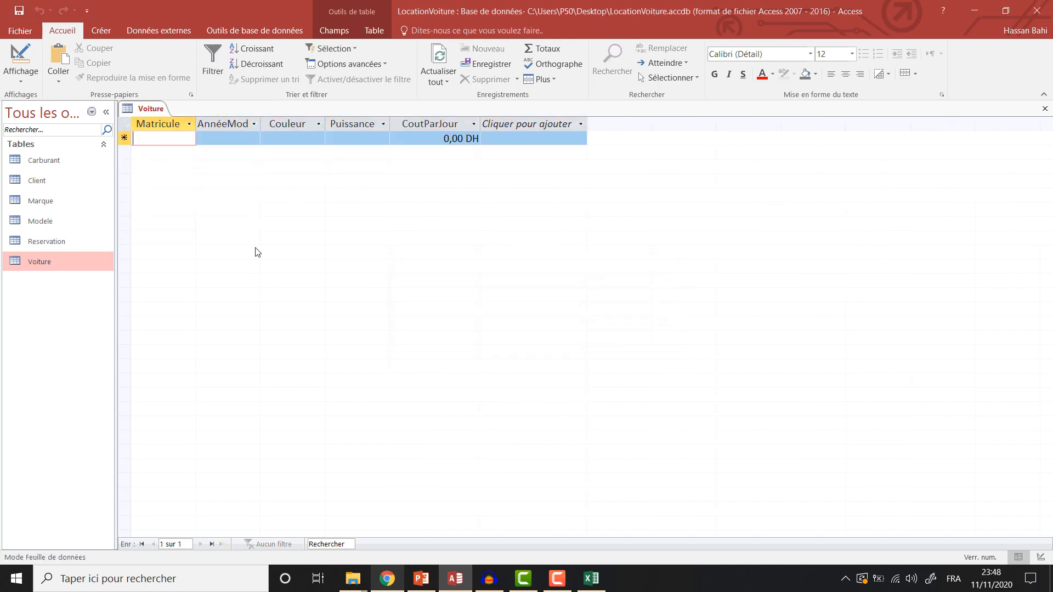
pyautogui.rightClick(144, 107)
pyautogui.click(190, 166)
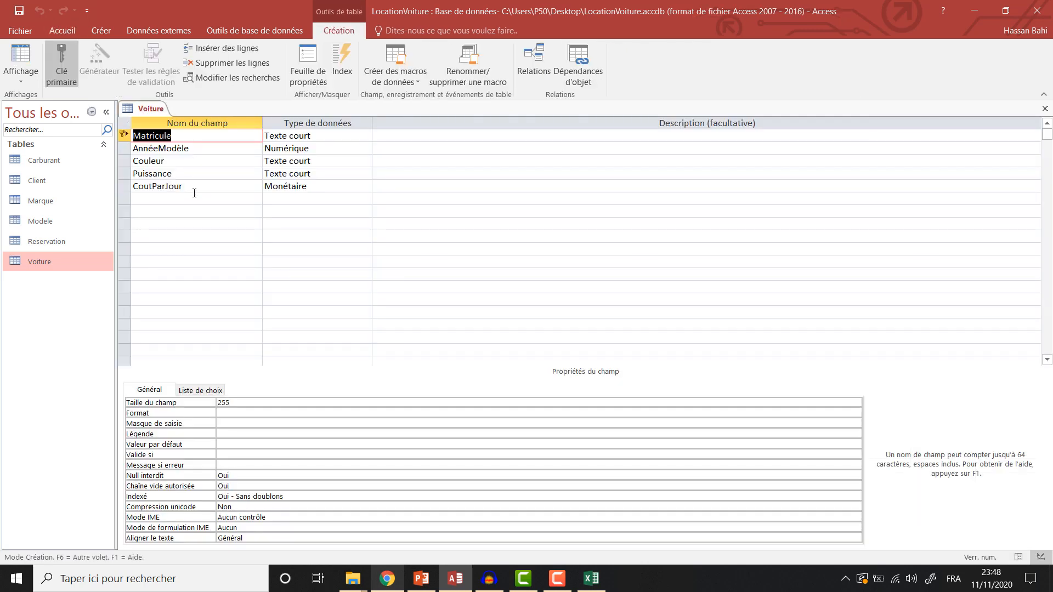
# Add a Modele field to the Voiture table and start its Lookup Wizard with values taken from another table or query
pyautogui.click(194, 196)
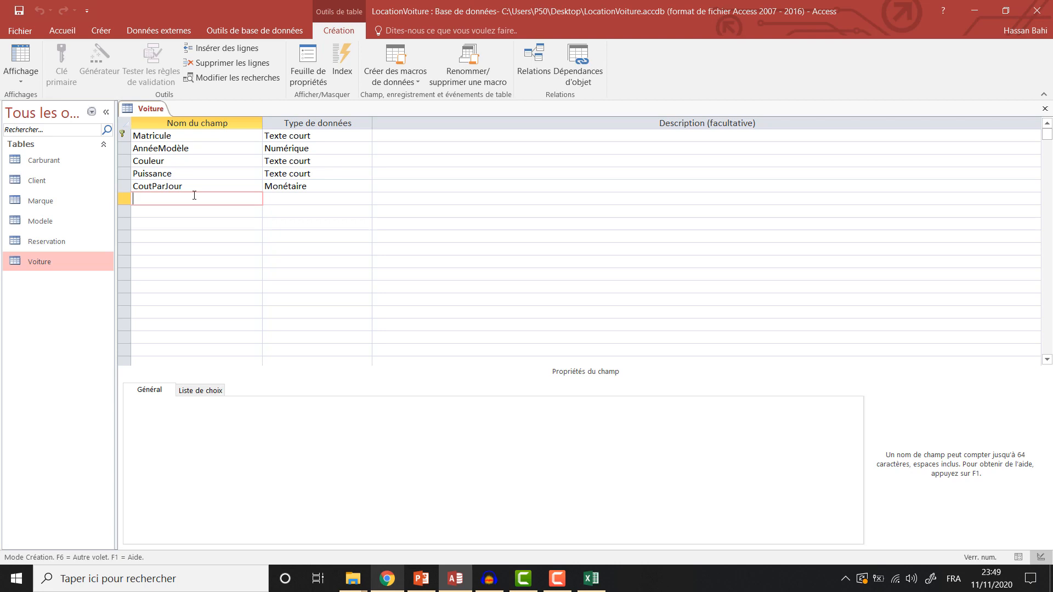
pyautogui.write('Modele')
pyautogui.click(339, 204)
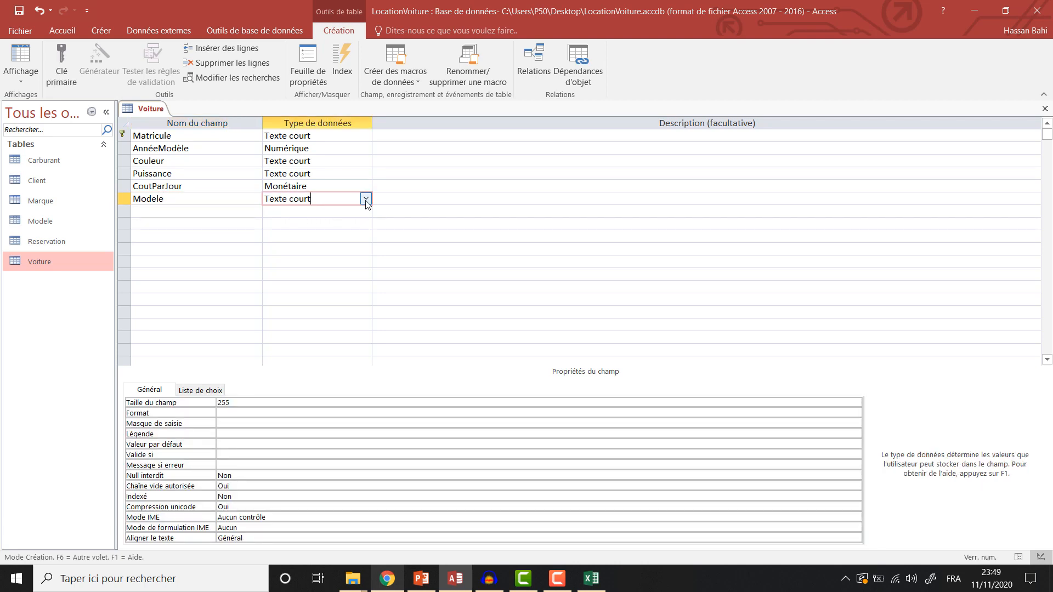
pyautogui.click(366, 199)
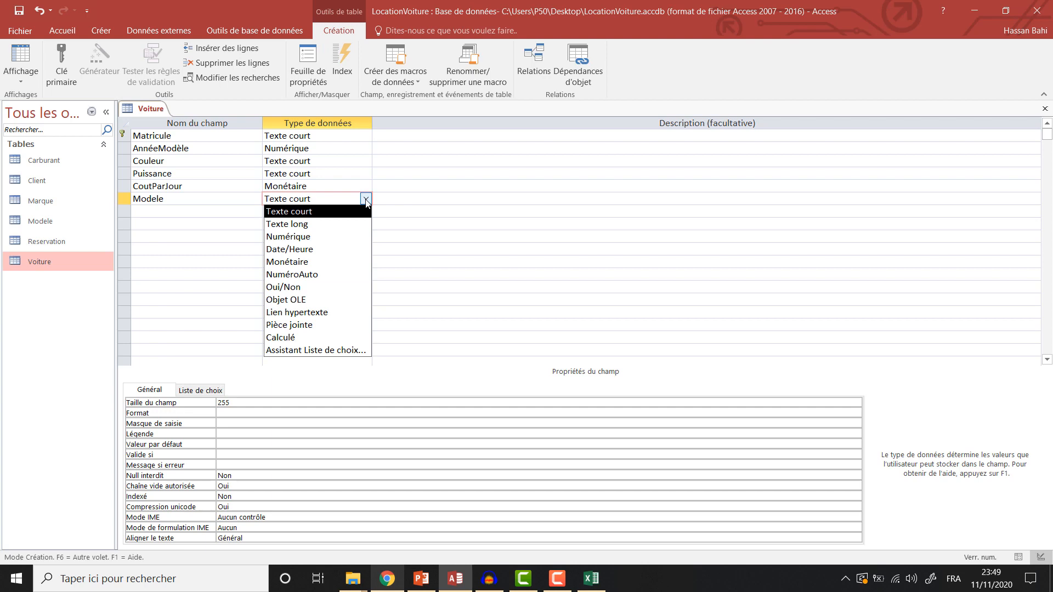
pyautogui.click(290, 351)
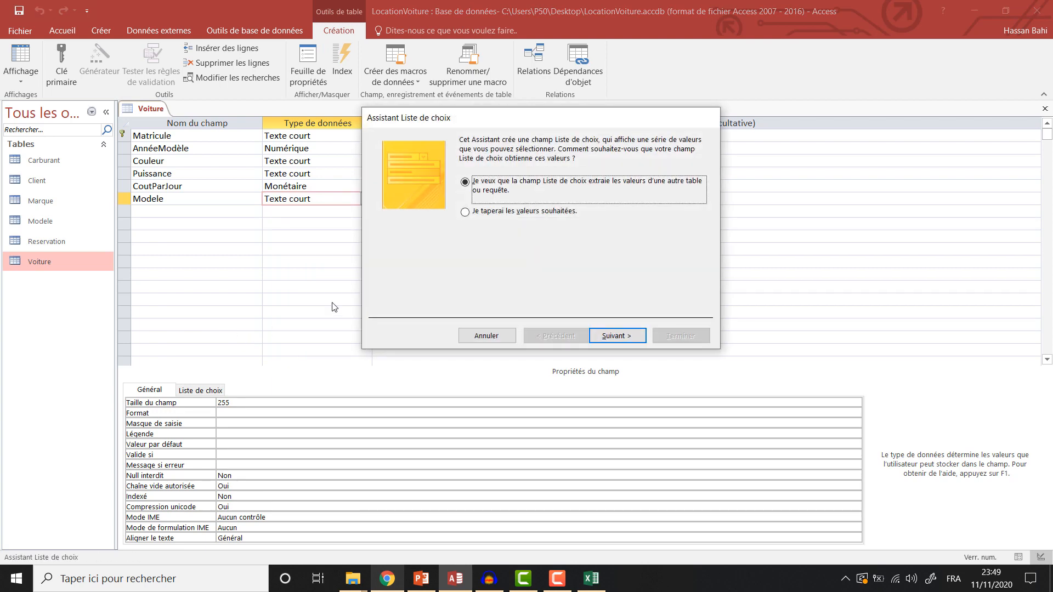
pyautogui.click(609, 336)
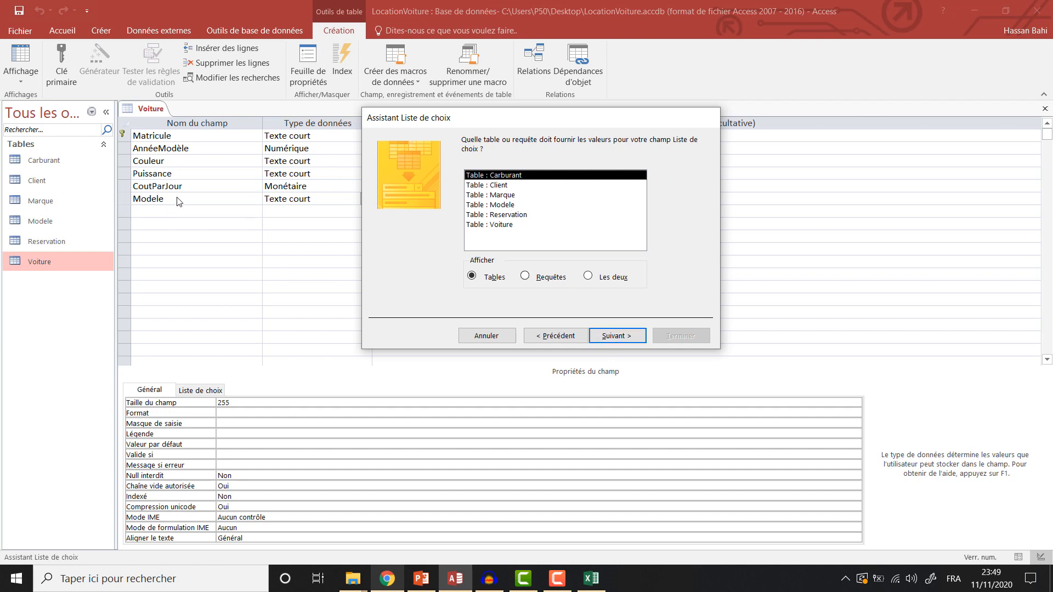
# Choose the Modele table as the lookup source and include its Modele field
pyautogui.click(495, 206)
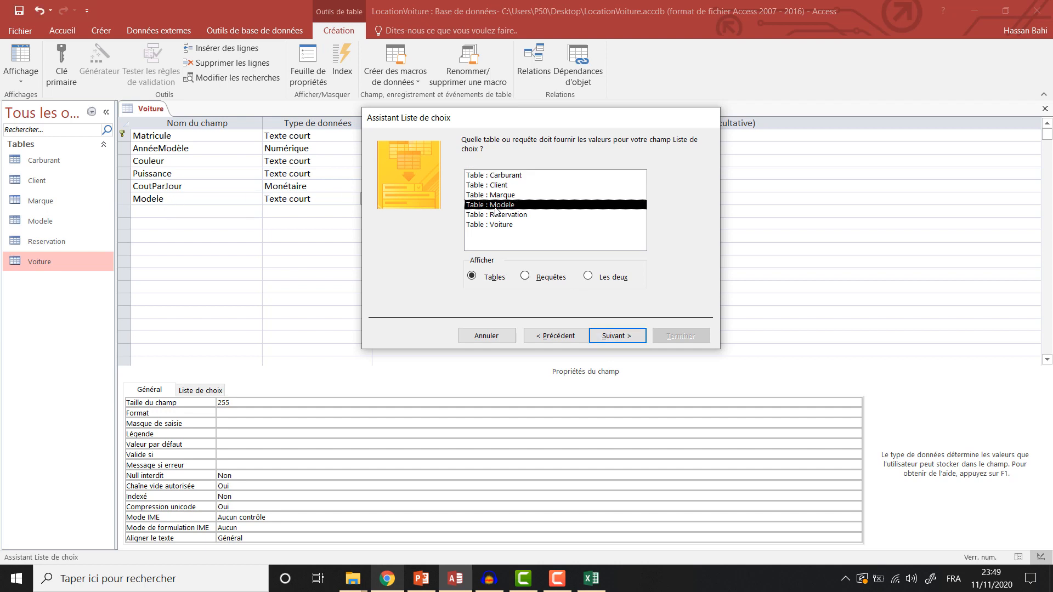
pyautogui.click(626, 338)
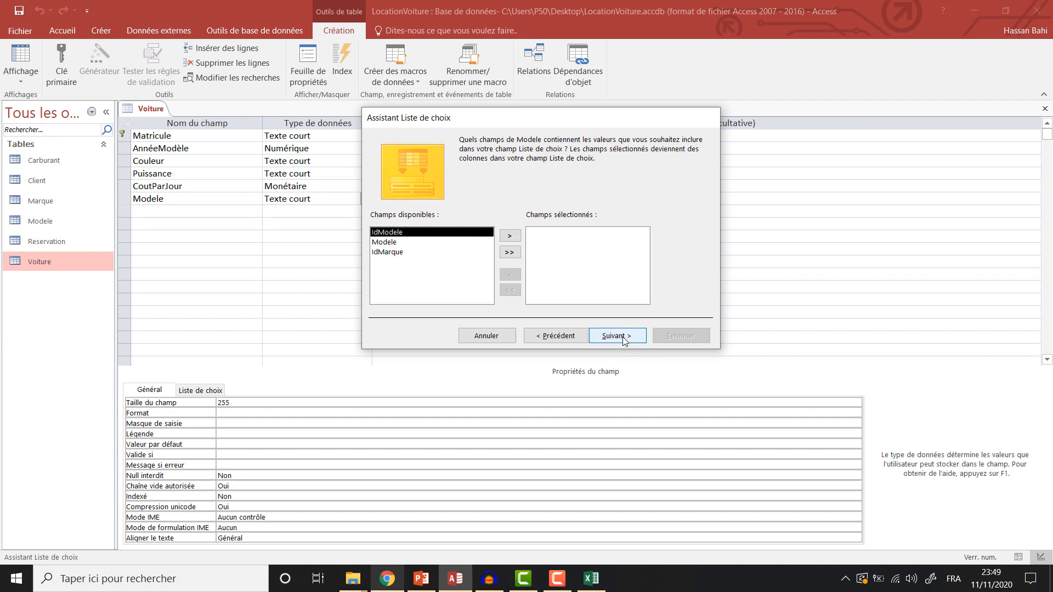
pyautogui.click(389, 243)
pyautogui.click(508, 241)
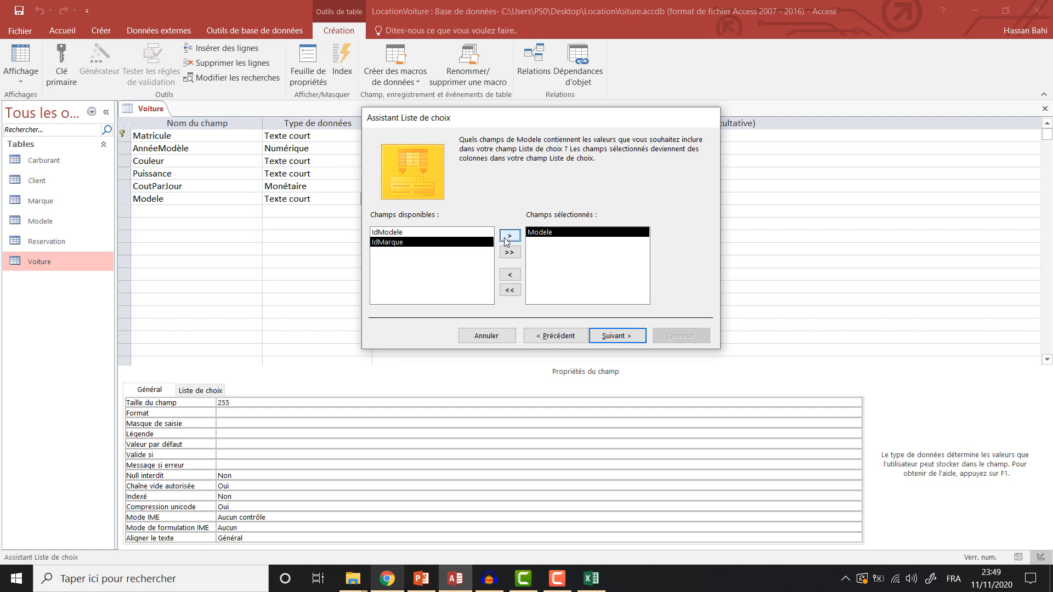
pyautogui.click(609, 337)
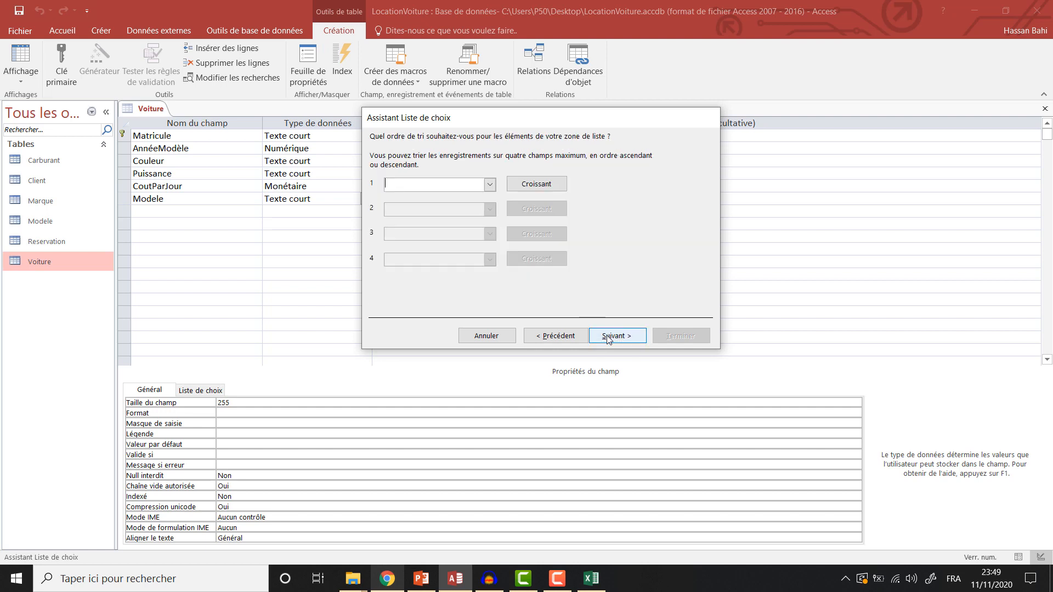
# Sort the lookup by Modele ascending, enable data integrity with restricted deletion, and finish the wizard, saving the table
pyautogui.click(490, 184)
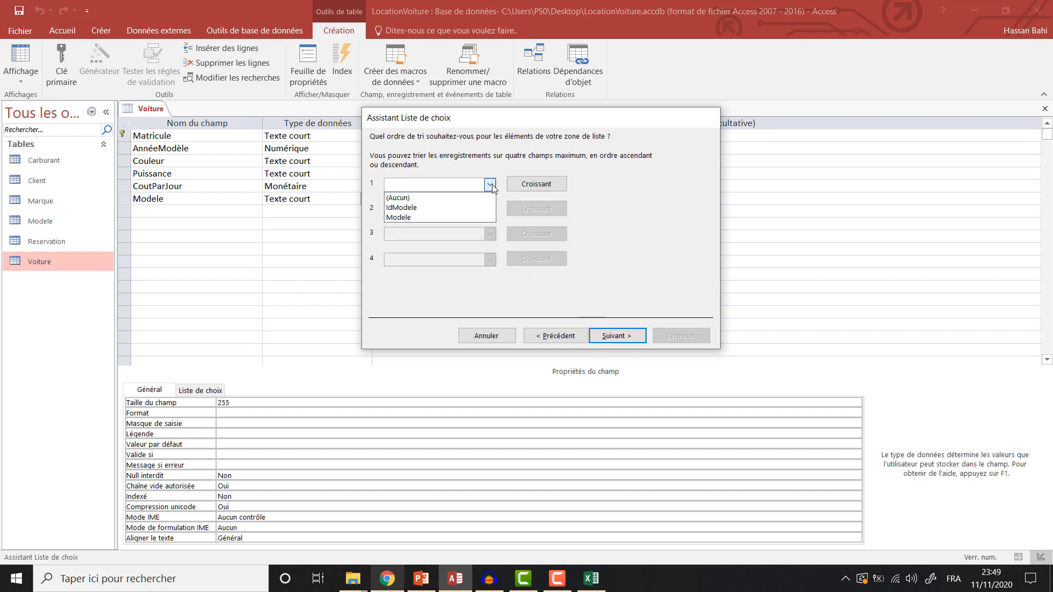
pyautogui.click(454, 218)
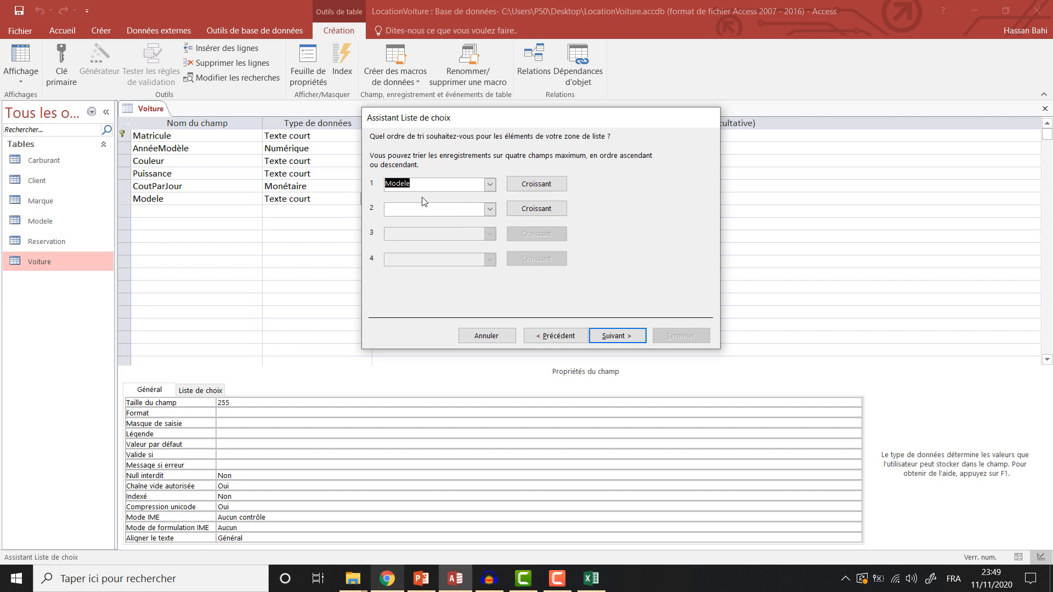
pyautogui.click(612, 335)
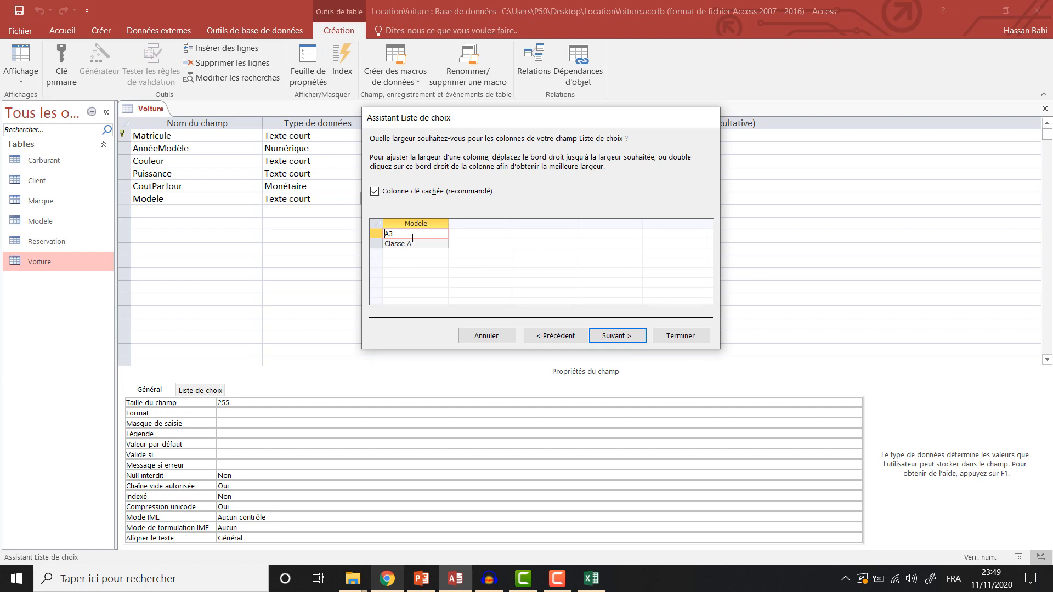
pyautogui.click(610, 335)
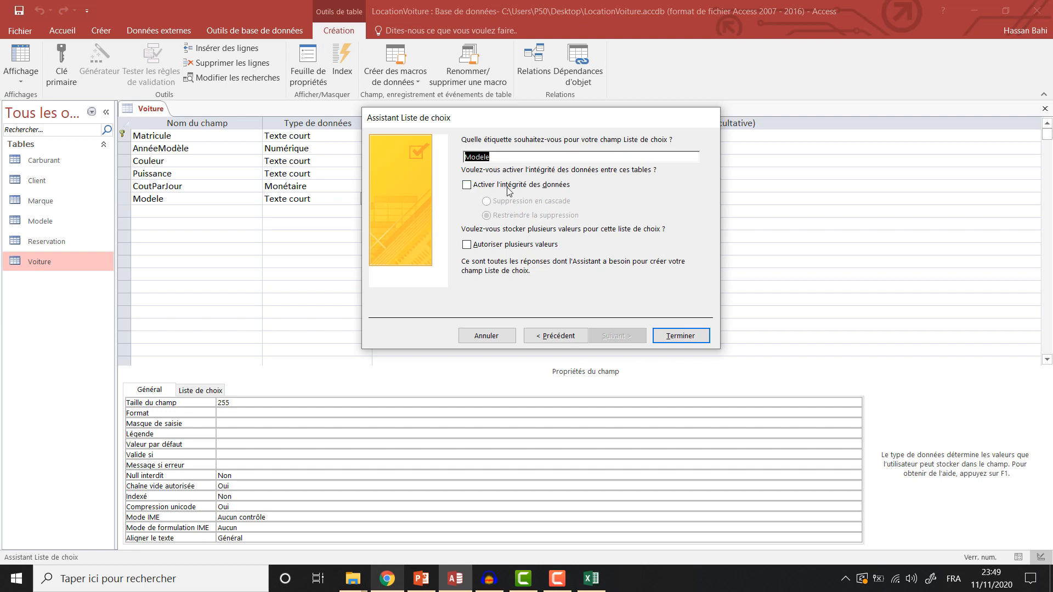
pyautogui.click(468, 186)
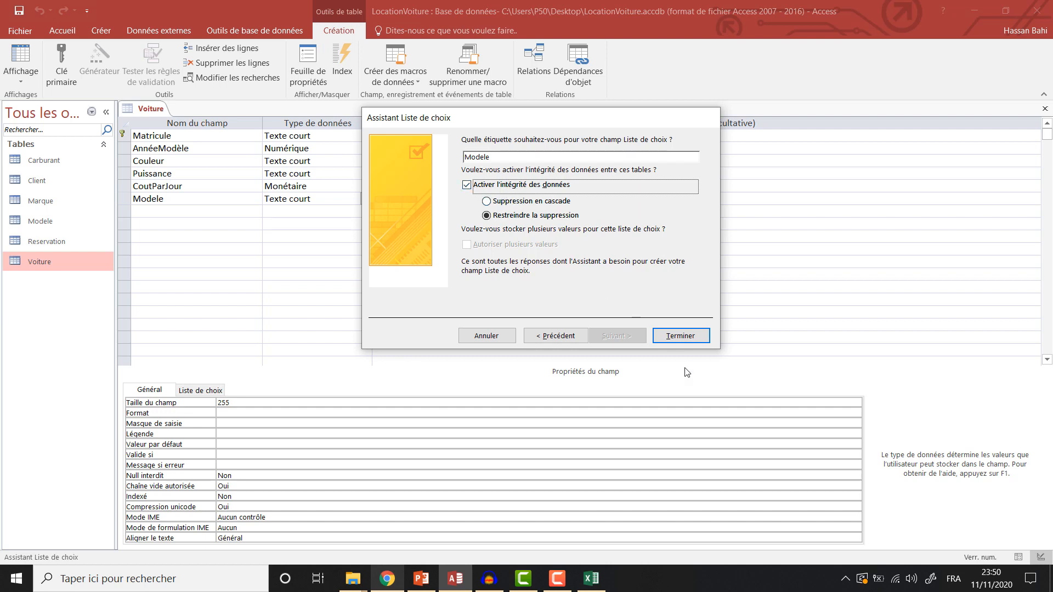
pyautogui.click(688, 336)
pyautogui.click(495, 329)
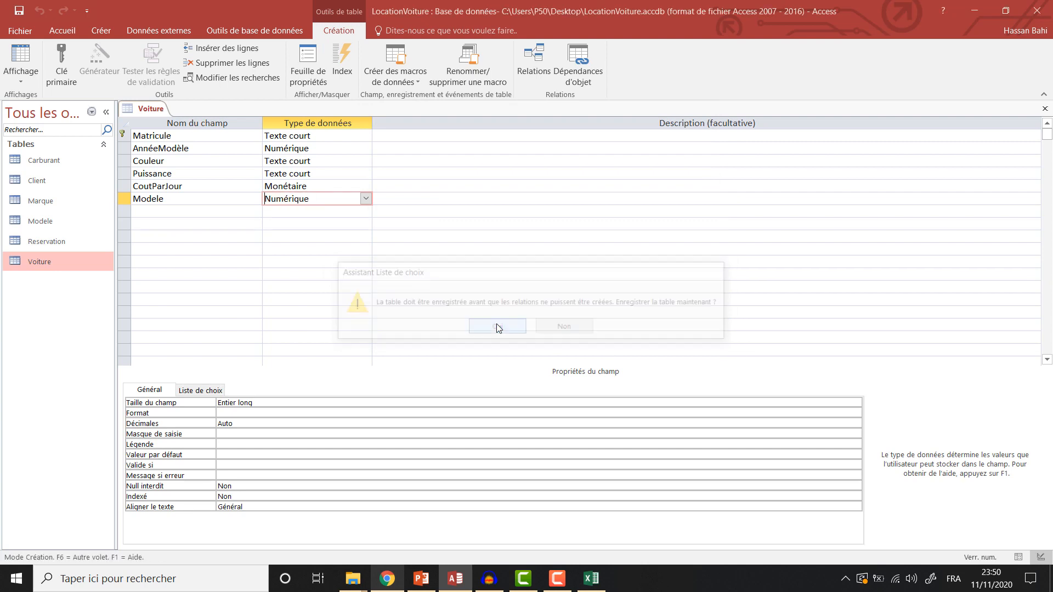
# Close the Voiture table and open the database's Relationships window
pyautogui.click(193, 209)
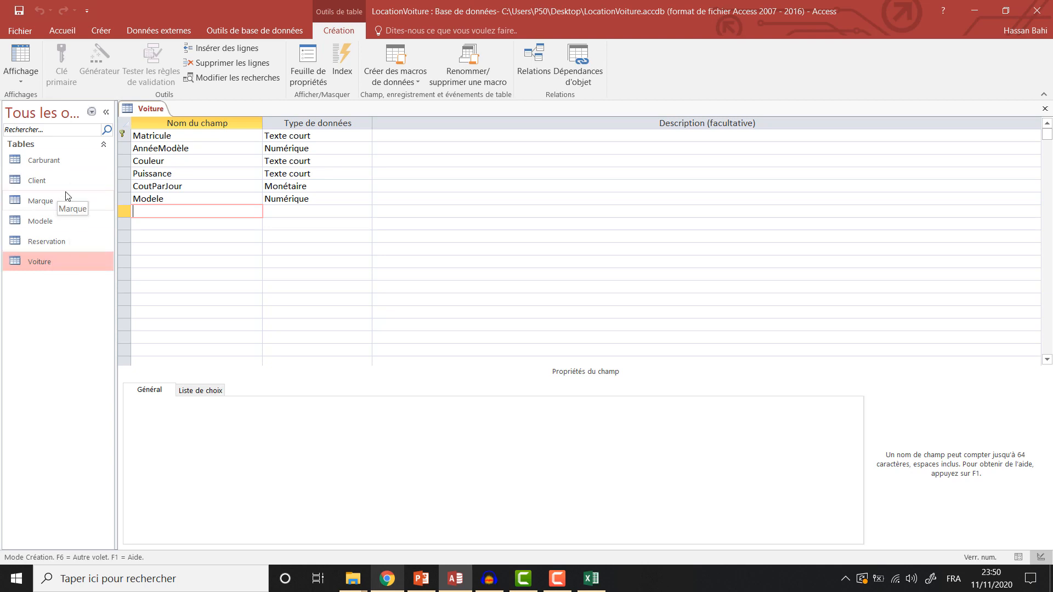
pyautogui.rightClick(149, 110)
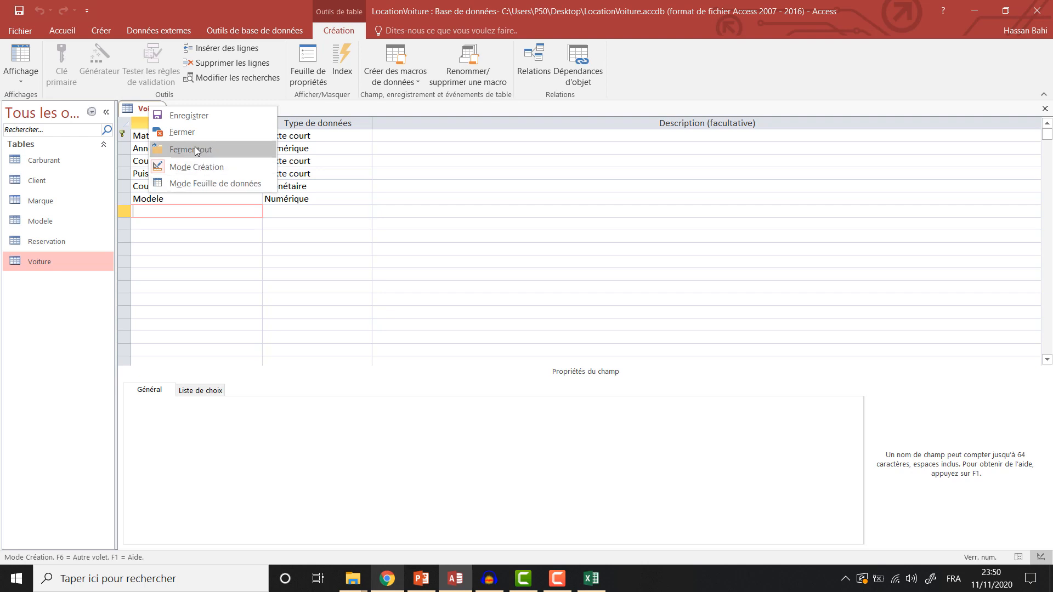
pyautogui.click(182, 132)
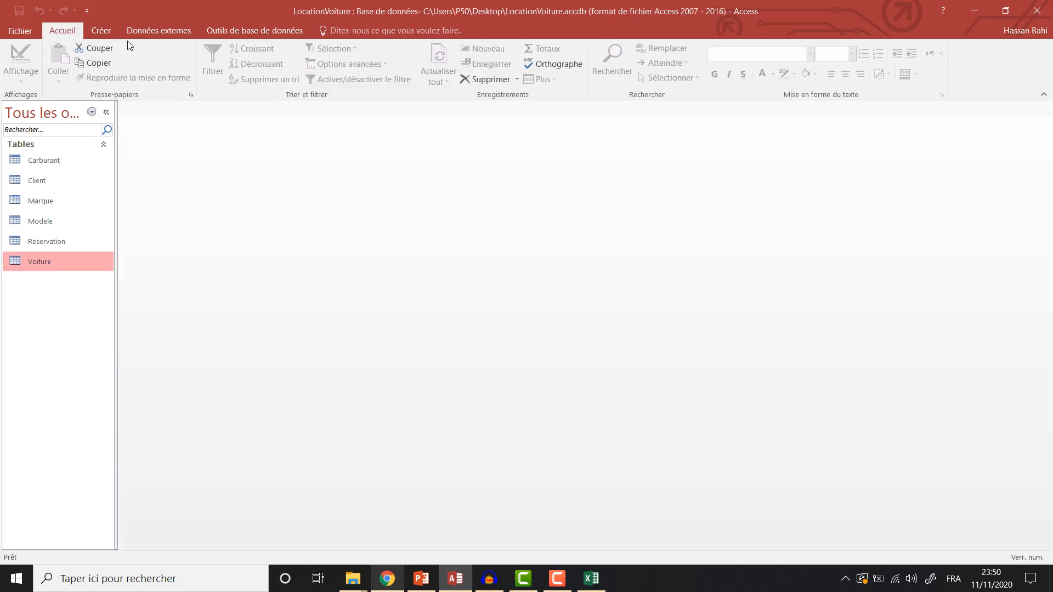
pyautogui.click(269, 29)
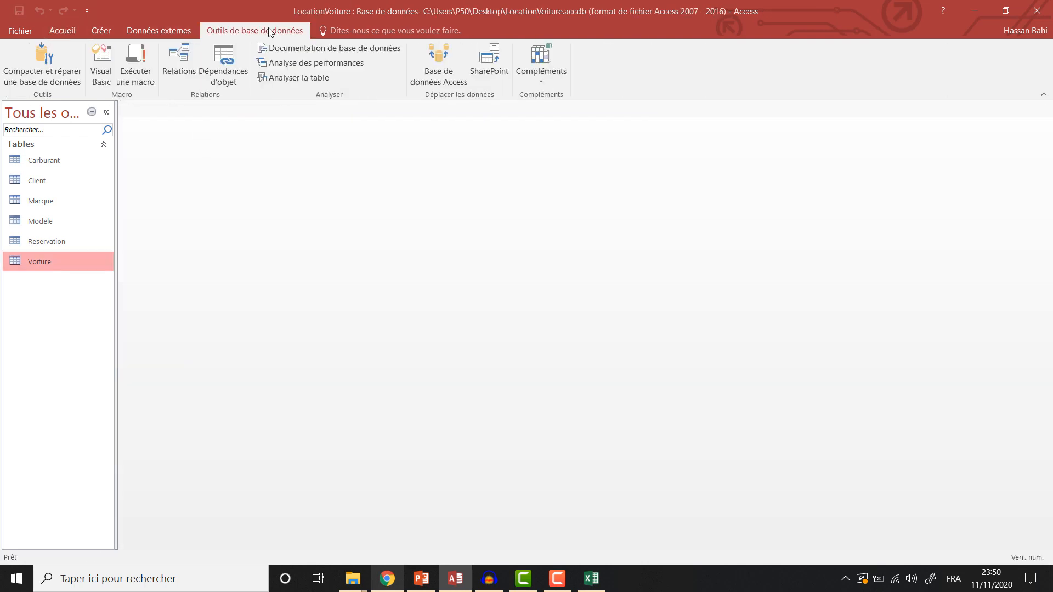
pyautogui.click(186, 63)
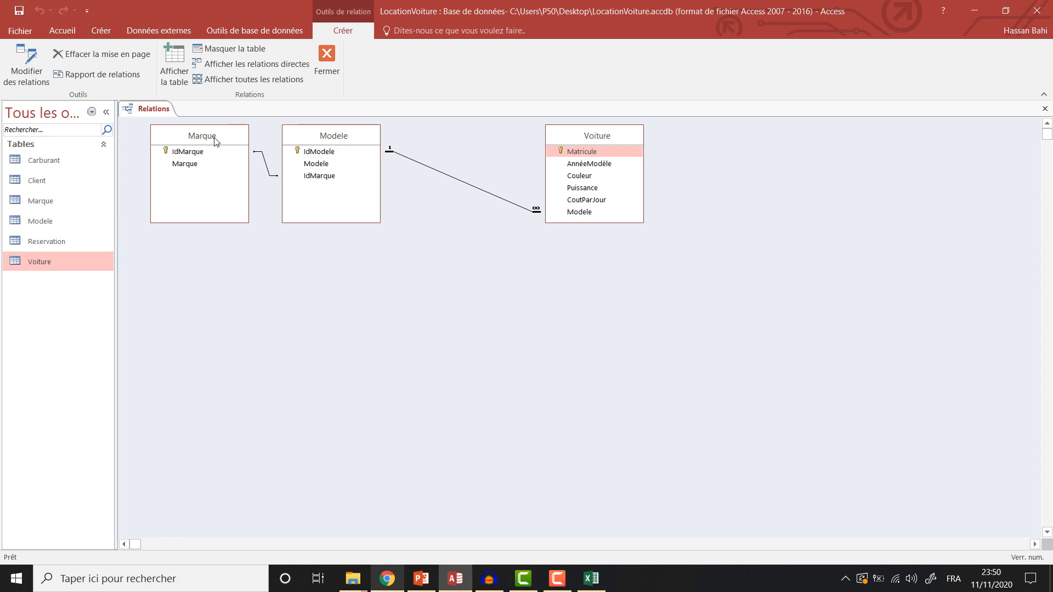
# Enforce referential integrity on the IdMarque relationship between the Marque and Modele tables
pyautogui.click(265, 166)
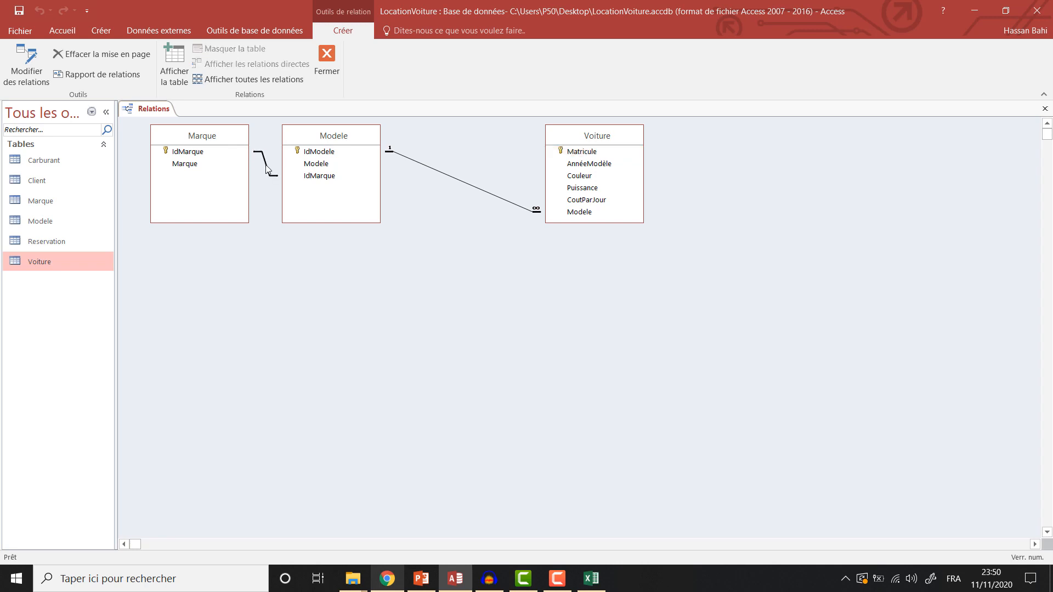
pyautogui.rightClick(266, 165)
pyautogui.click(285, 178)
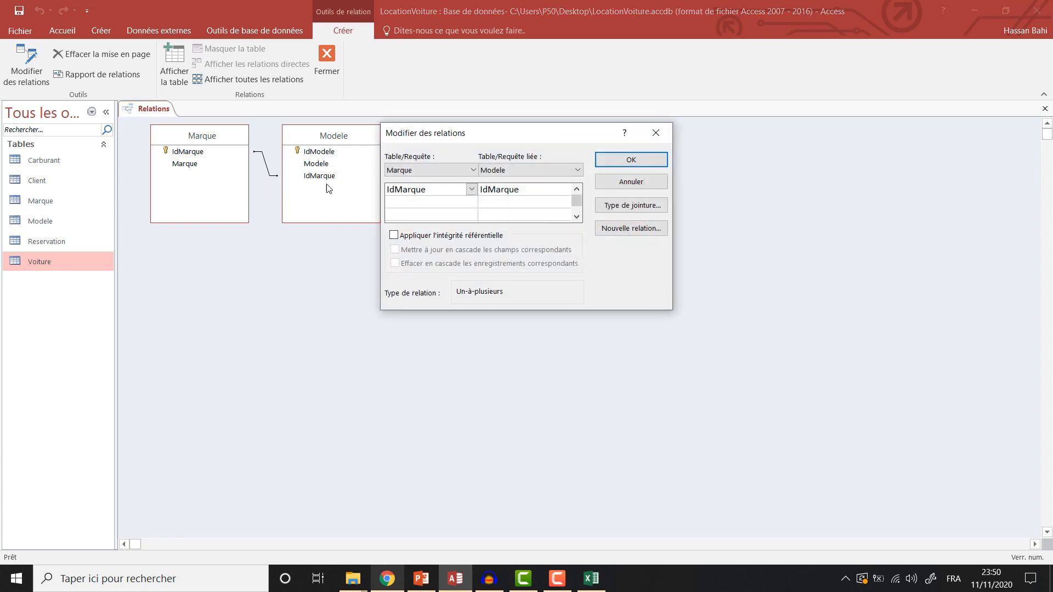
pyautogui.click(449, 240)
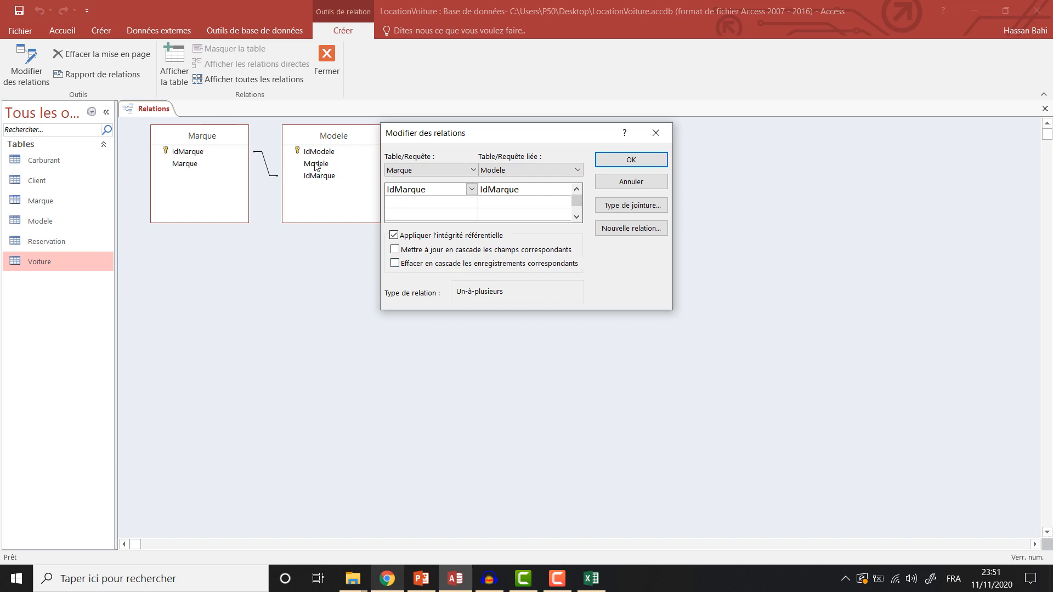
pyautogui.click(648, 162)
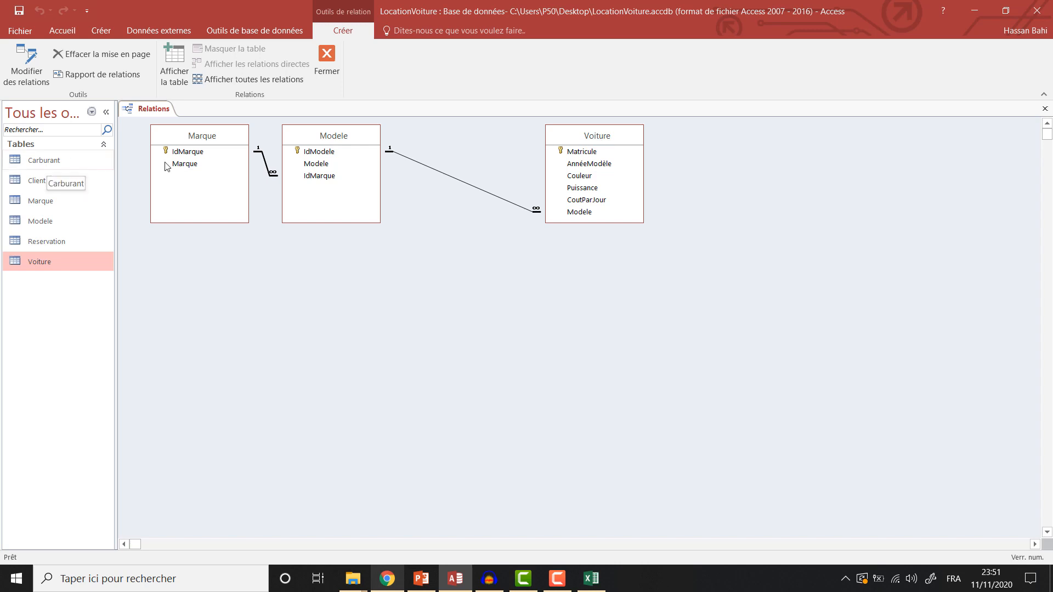
# Add the Carburant table to the relationships diagram and place it to the right of Voiture
pyautogui.rightClick(473, 144)
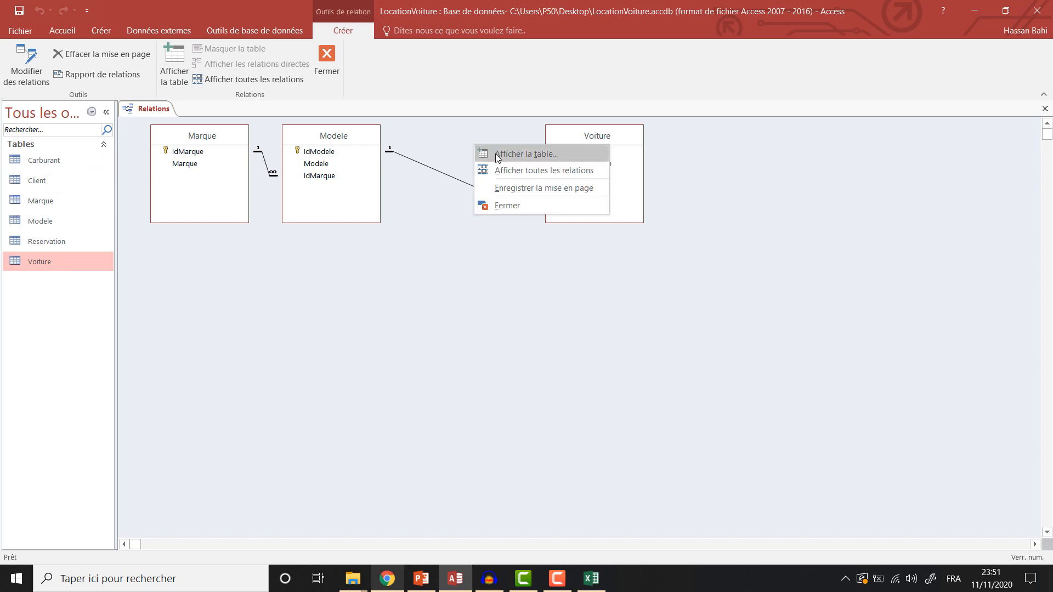
pyautogui.click(497, 153)
pyautogui.moveTo(494, 78); pyautogui.dragTo(782, 118)
pyautogui.click(839, 454)
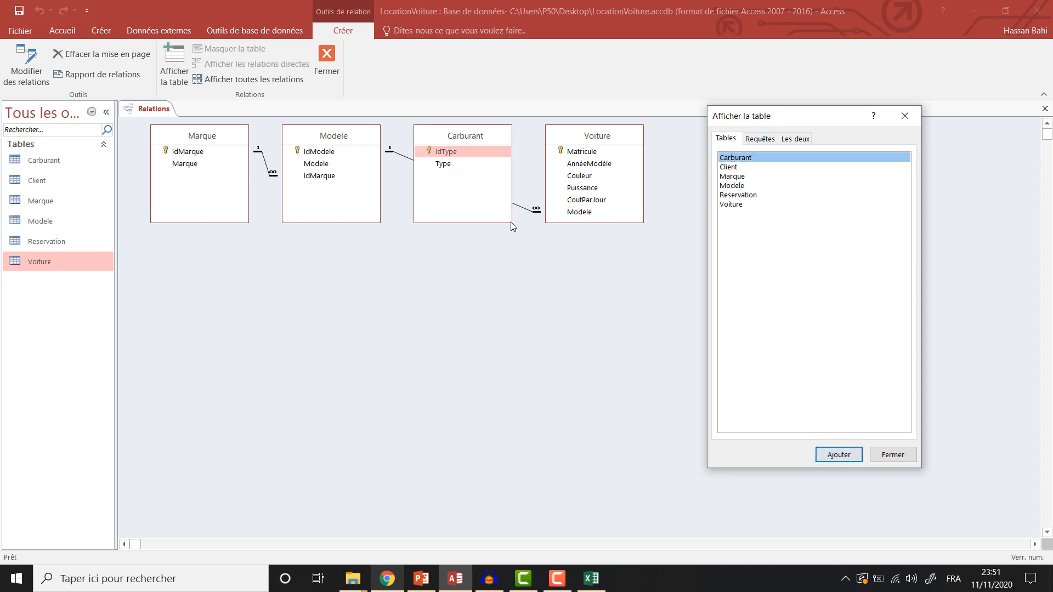
pyautogui.click(893, 455)
pyautogui.moveTo(455, 135); pyautogui.dragTo(782, 142)
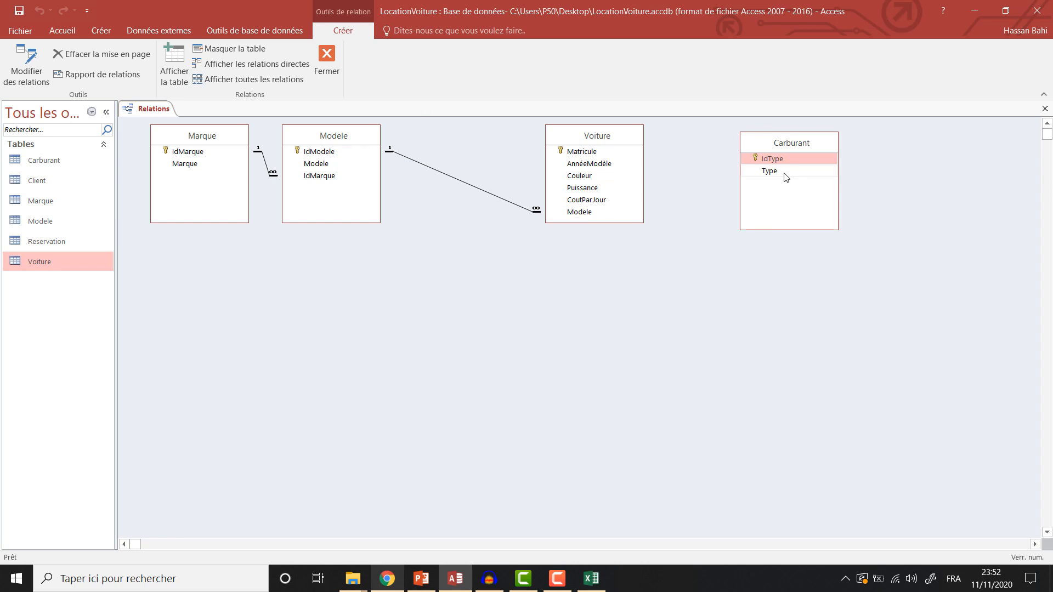
# Close the relationships diagram, saving its layout, and reopen the Voiture table in Design view
pyautogui.click(328, 63)
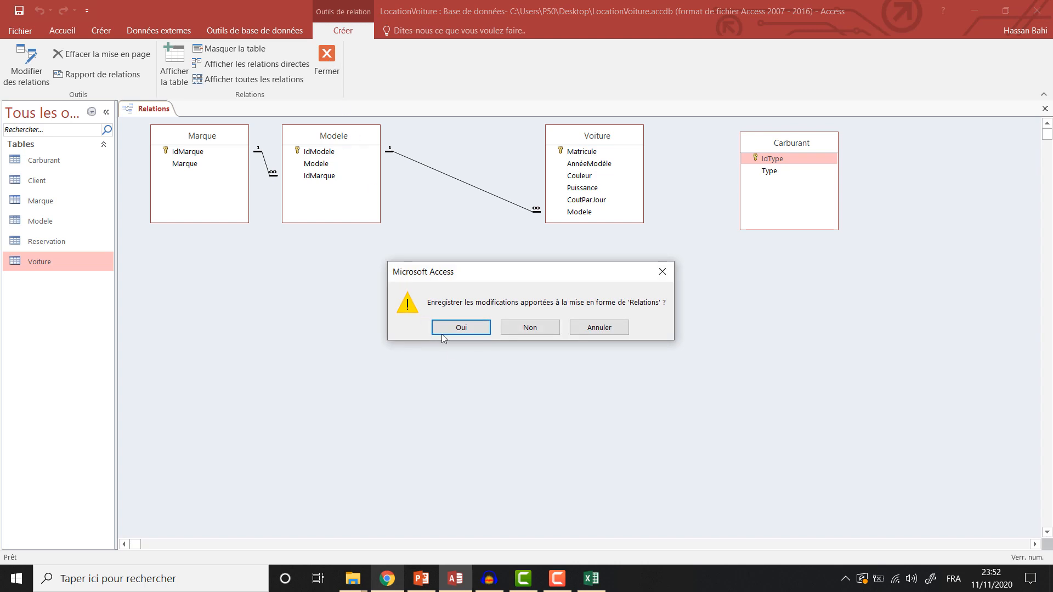
pyautogui.click(459, 328)
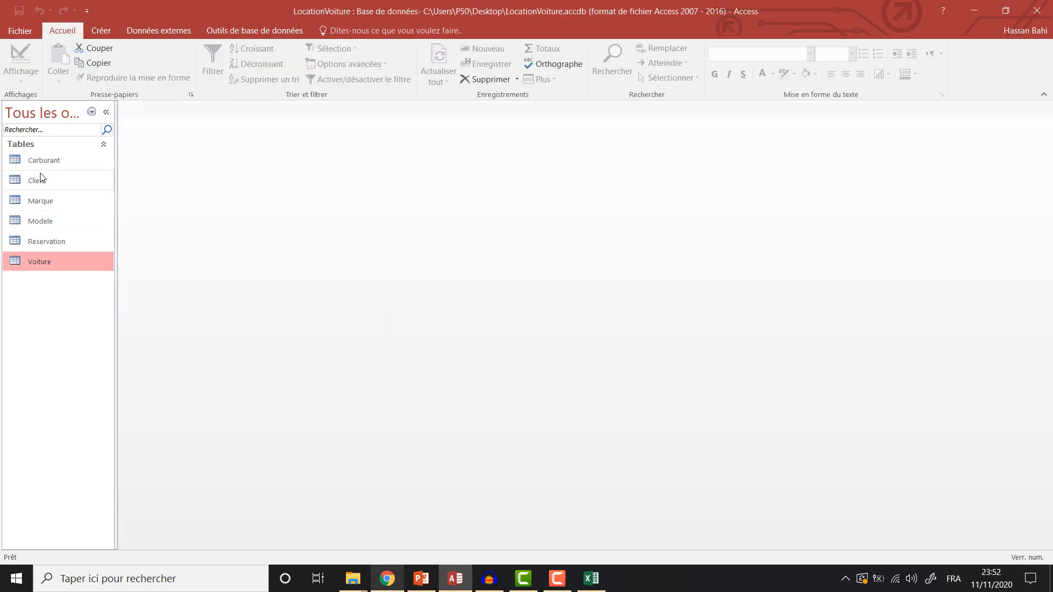
pyautogui.doubleClick(41, 262)
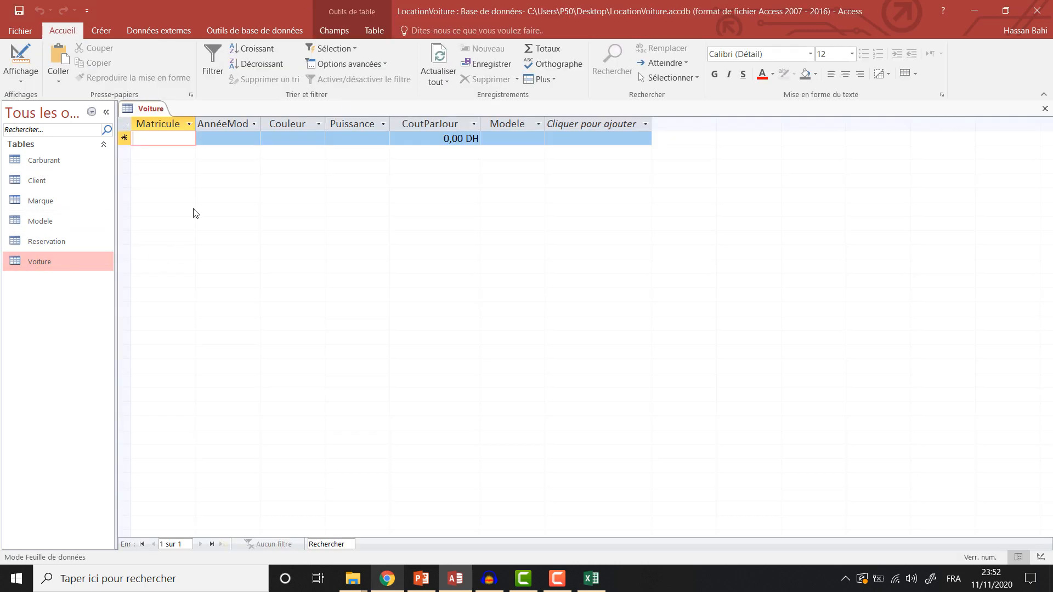
pyautogui.rightClick(138, 109)
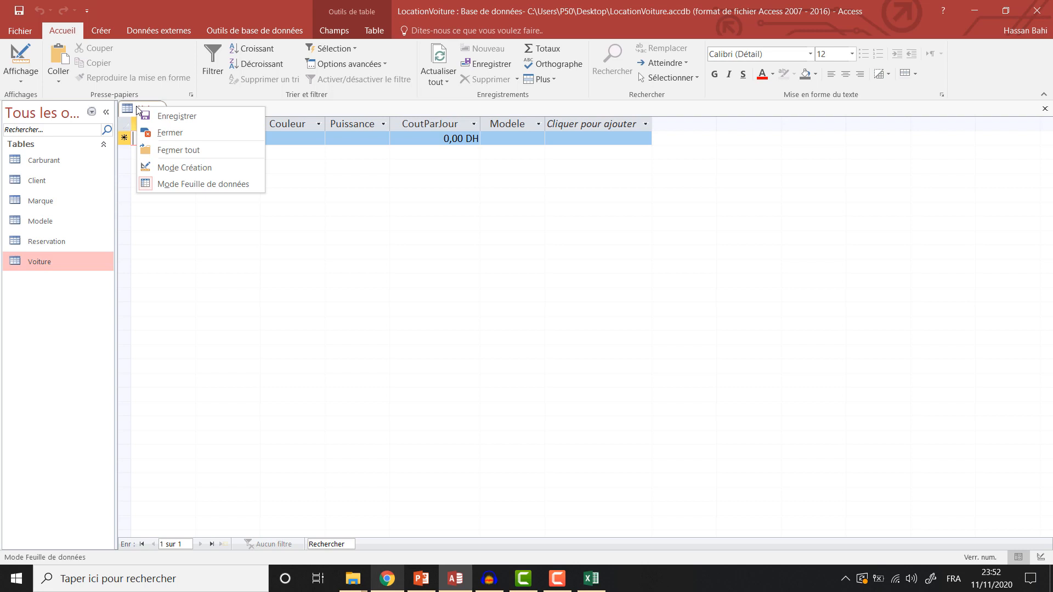
pyautogui.click(183, 167)
# Add a Carburant field with the Numérique data type below Modele in the Voiture table and save the design
pyautogui.click(174, 206)
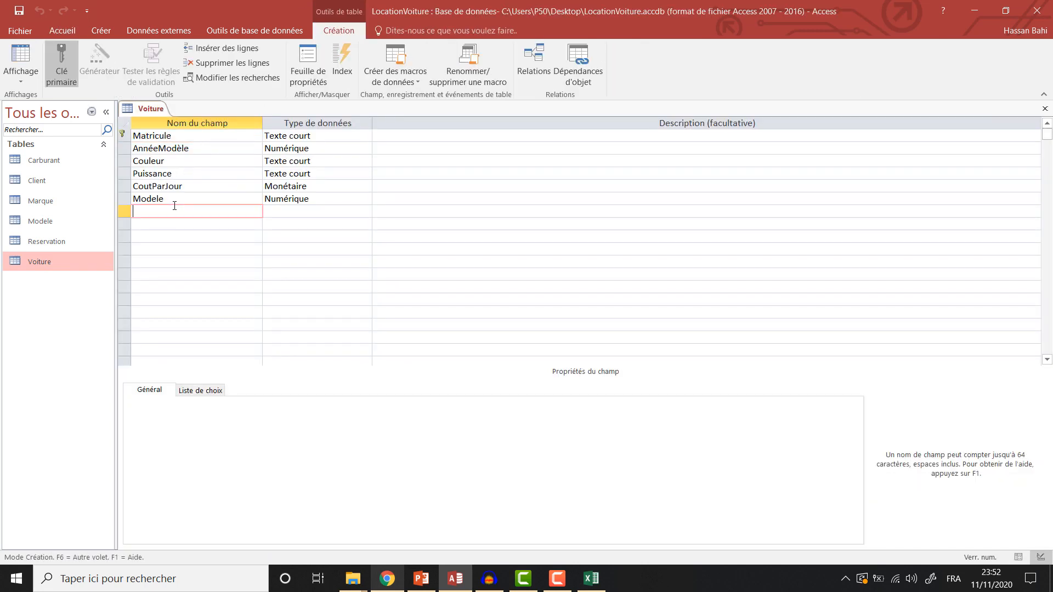
pyautogui.write('Ca')
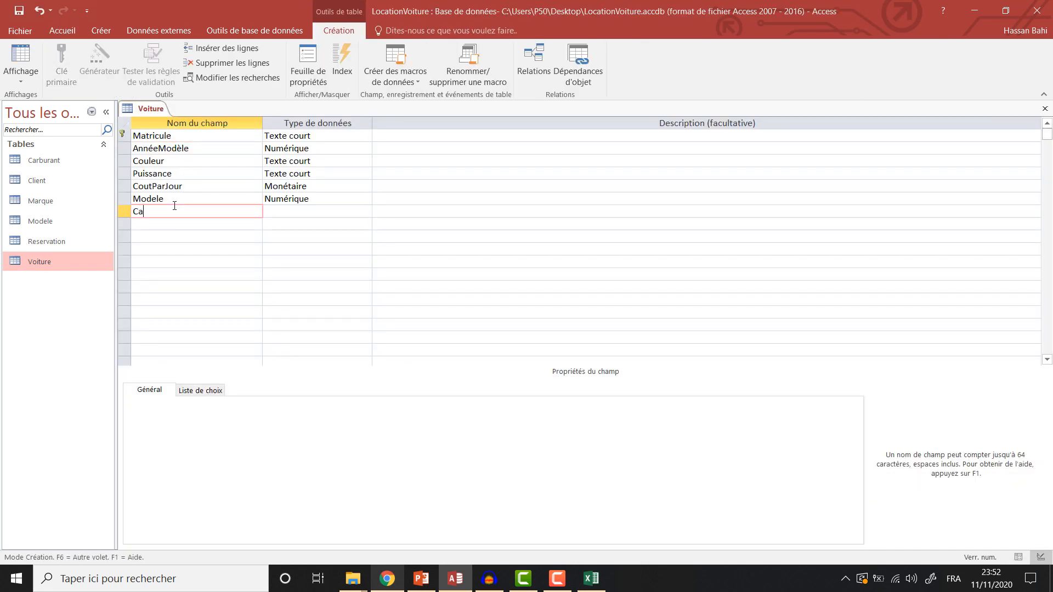
pyautogui.write('rburant')
pyautogui.click(310, 214)
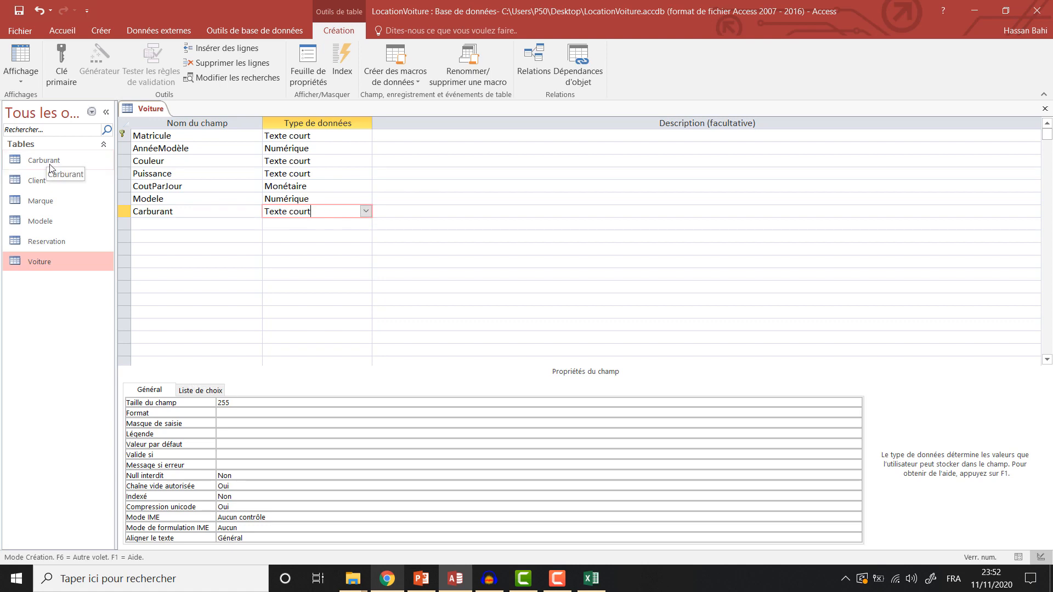
pyautogui.click(365, 212)
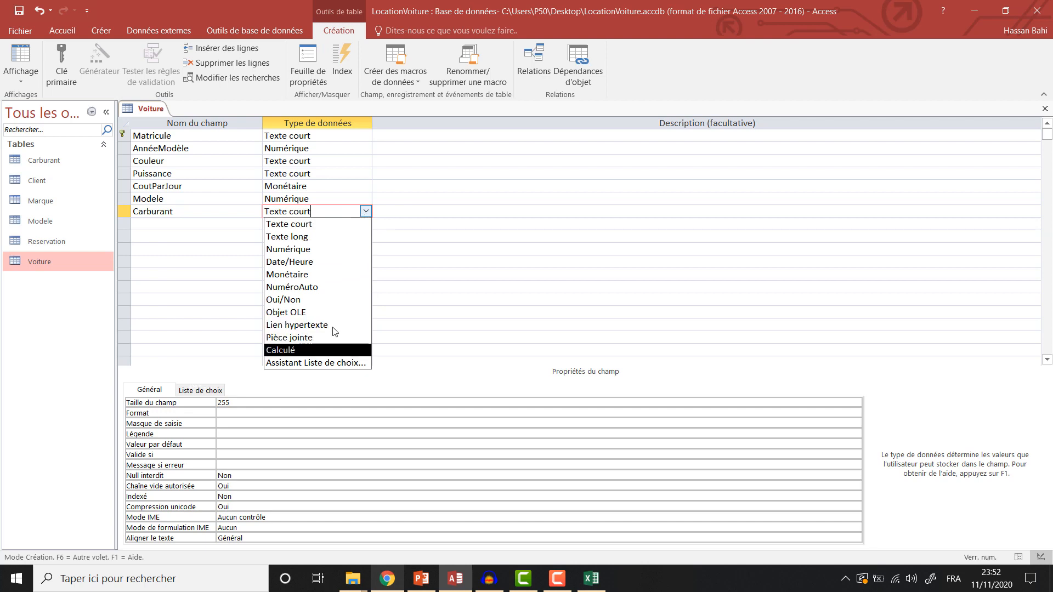
pyautogui.click(333, 250)
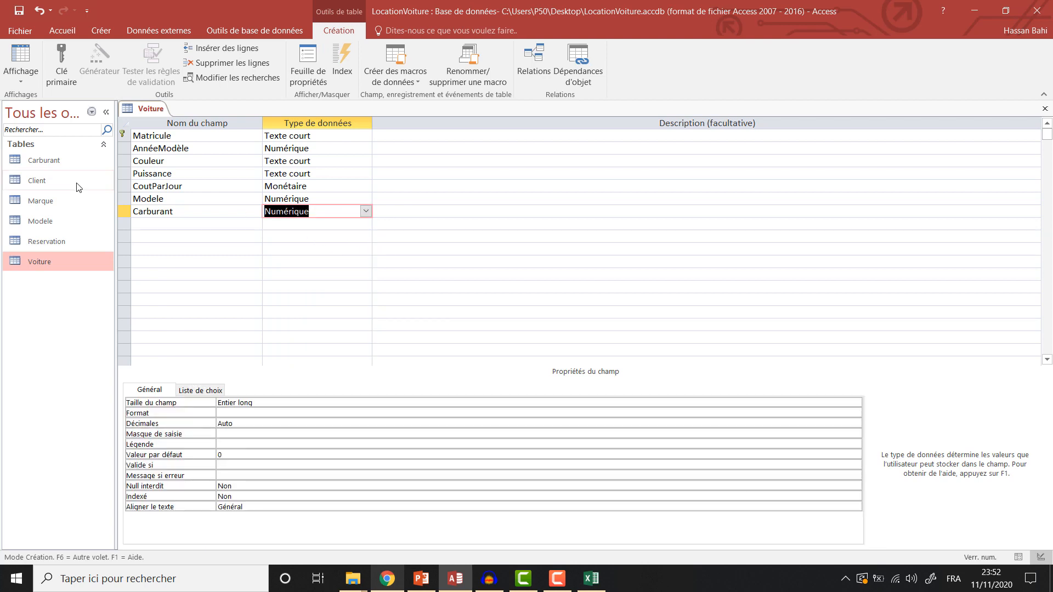
pyautogui.rightClick(152, 108)
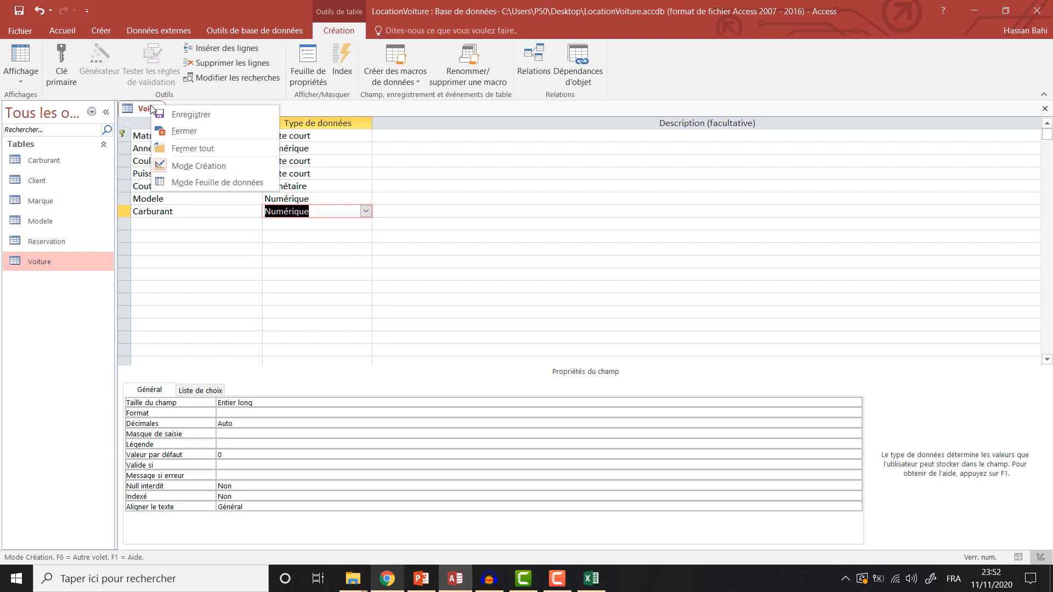
pyautogui.click(196, 114)
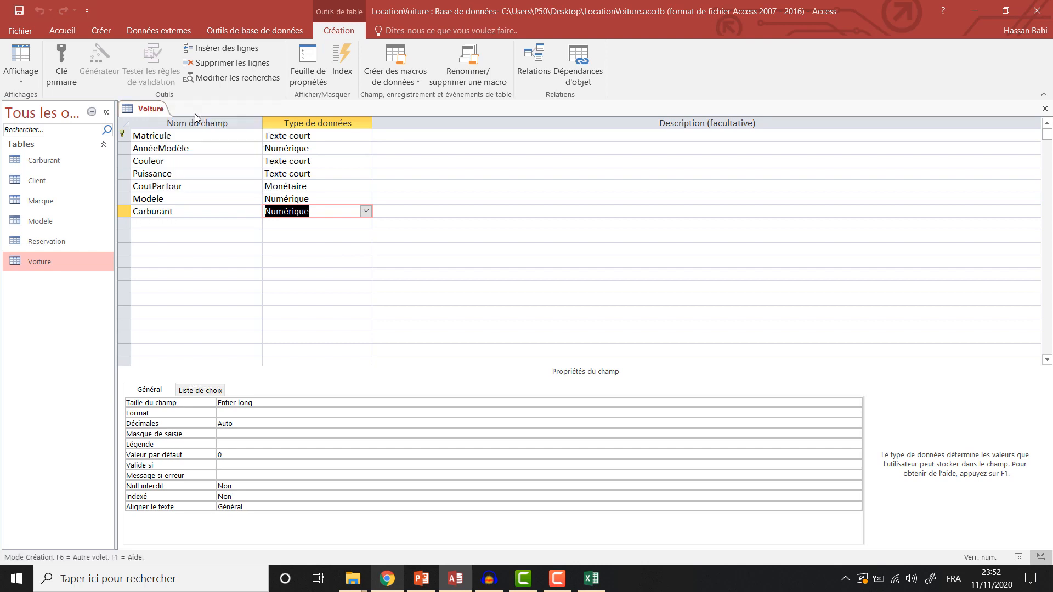
# Close the Voiture table, open the relationships diagram and lengthen the Voiture box to show all its fields
pyautogui.rightClick(132, 108)
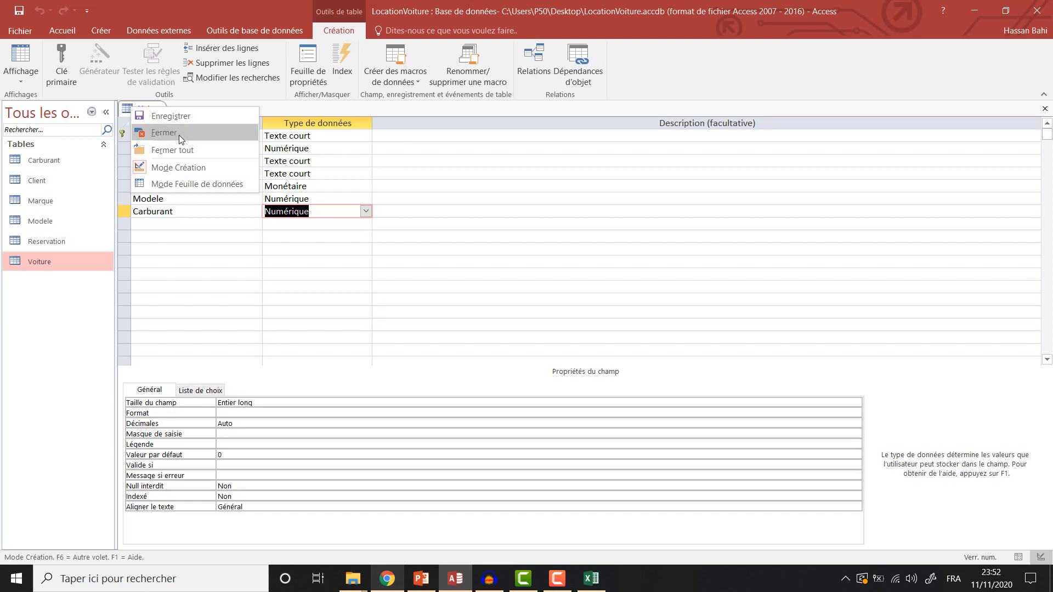
pyautogui.click(179, 133)
pyautogui.click(251, 32)
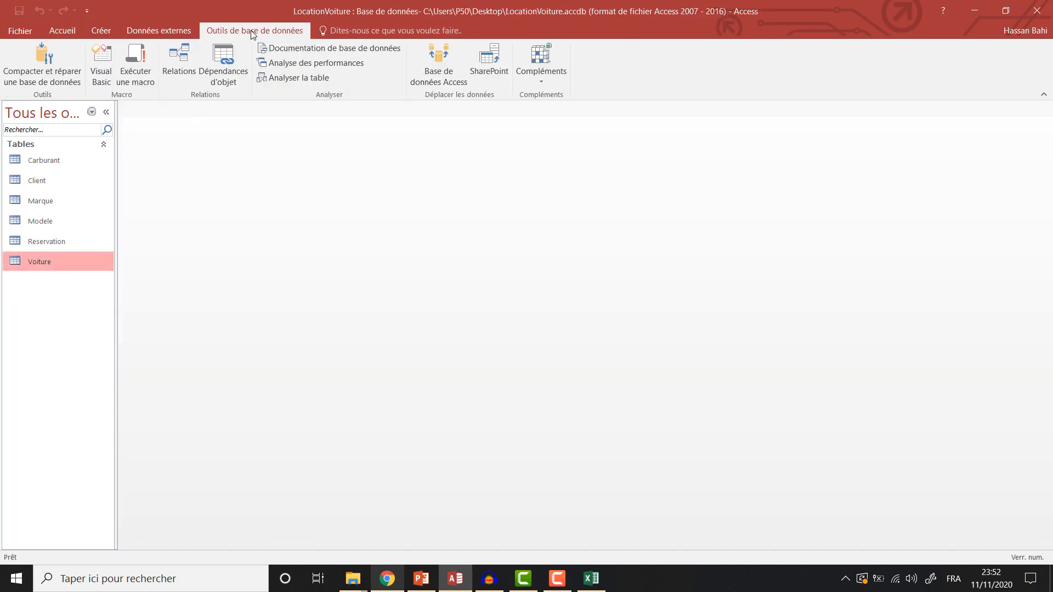
pyautogui.click(166, 76)
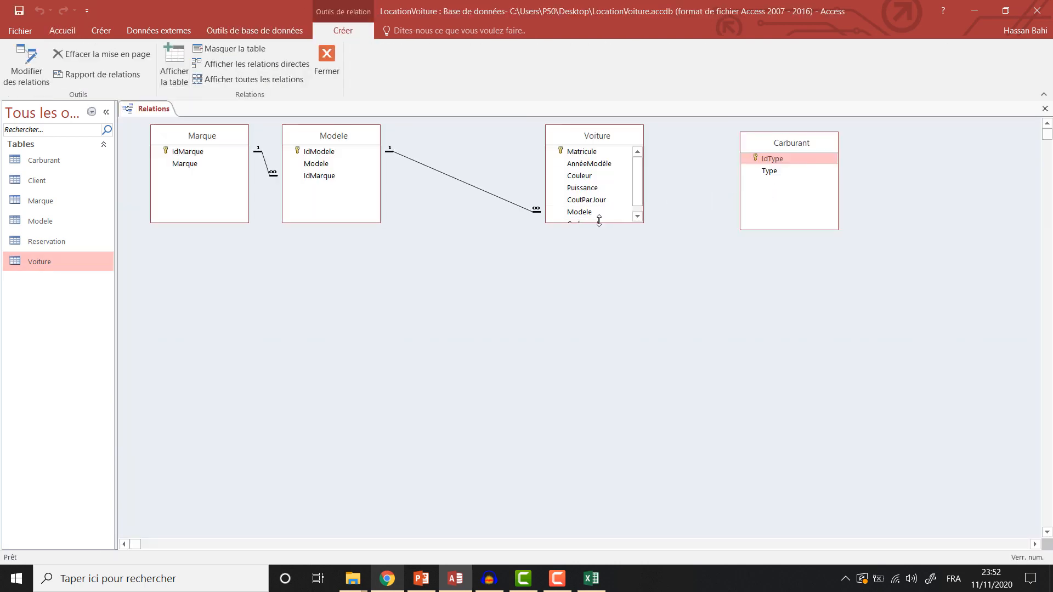
pyautogui.moveTo(596, 222); pyautogui.dragTo(597, 252)
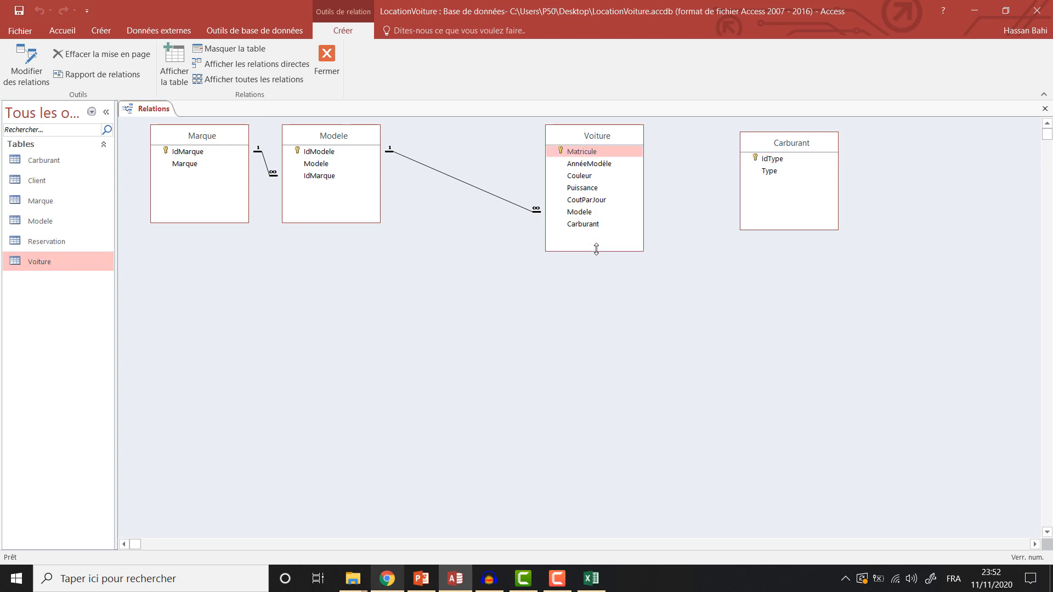
# Link the Carburant table to Voiture's Carburant field and try to create the relationship on Type with referential integrity
pyautogui.click(769, 159)
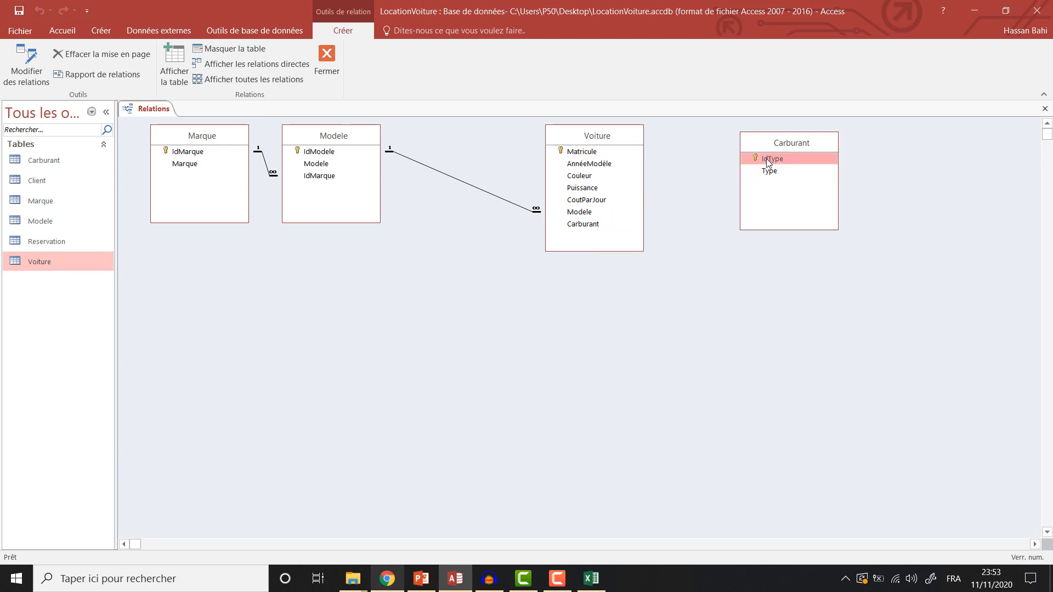
pyautogui.moveTo(769, 161); pyautogui.dragTo(585, 229)
pyautogui.click(472, 190)
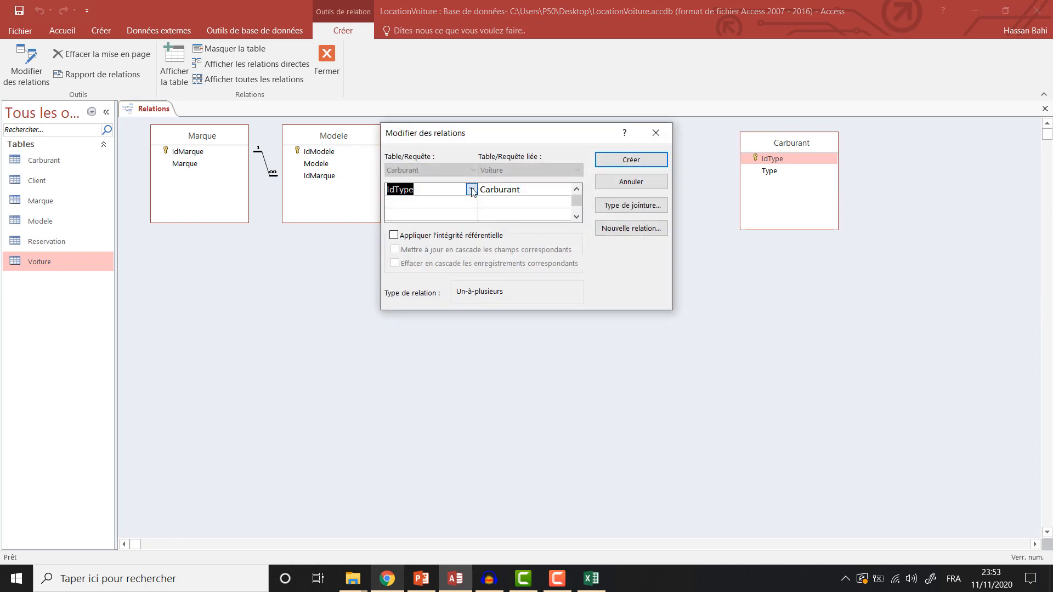
pyautogui.click(472, 191)
pyautogui.click(438, 214)
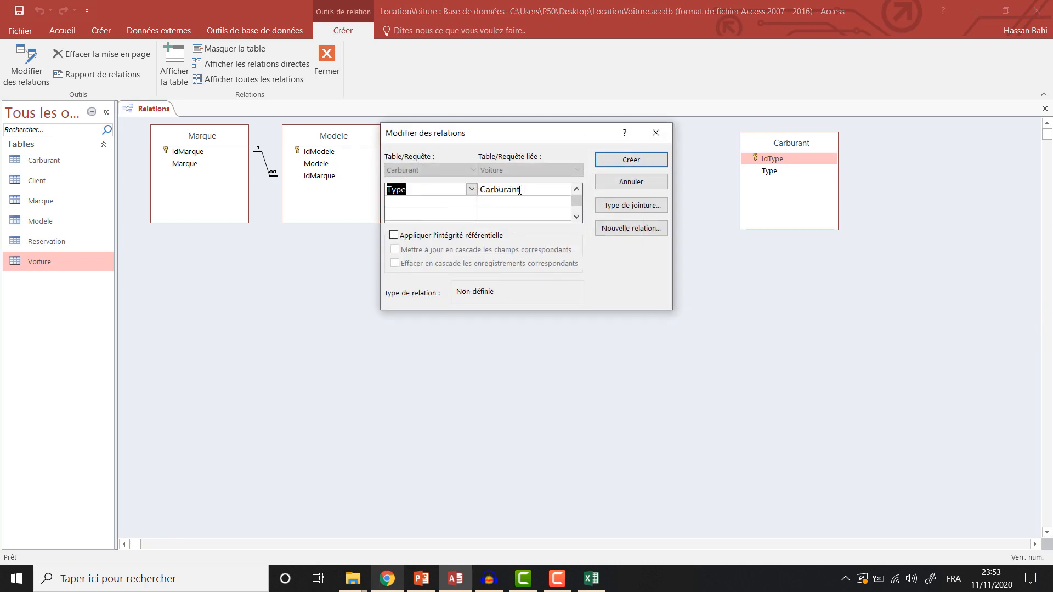
pyautogui.click(465, 234)
pyautogui.click(633, 163)
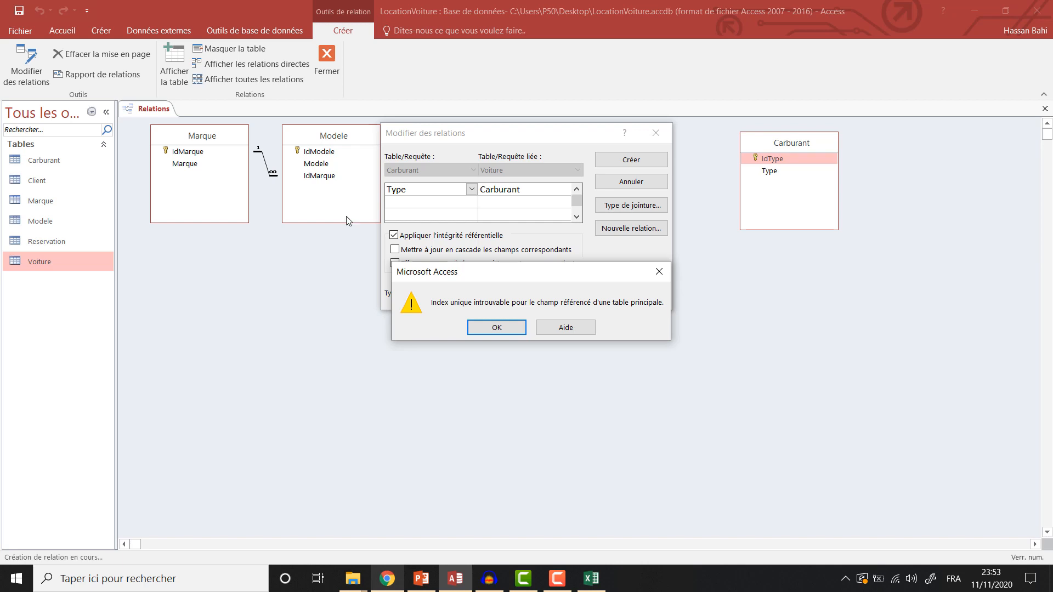
pyautogui.click(659, 272)
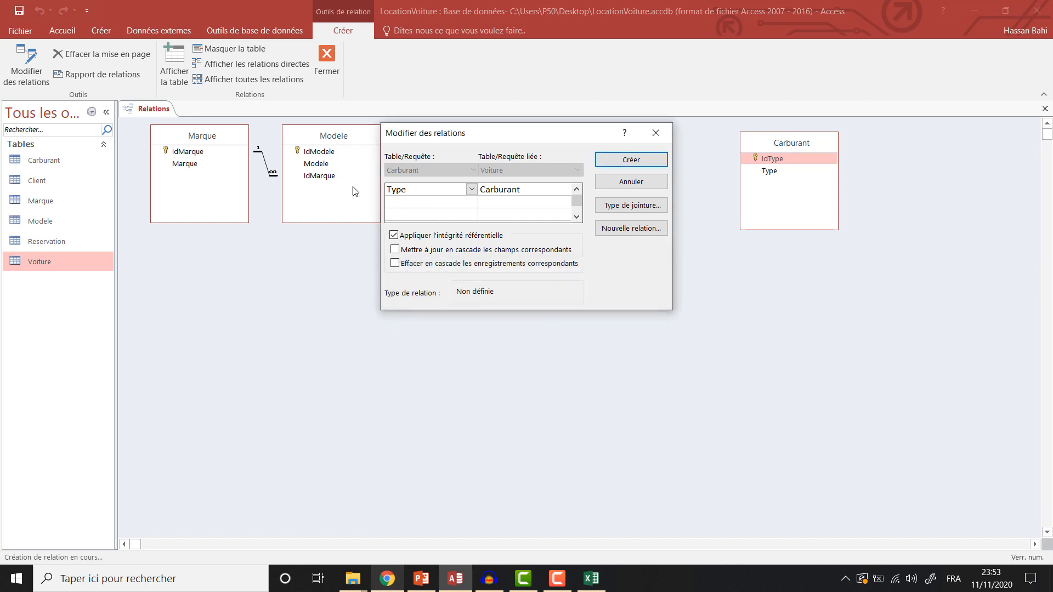
# Set the Carburant table's linking field to IdType and create the relationship to Voiture's Carburant field
pyautogui.click(472, 189)
pyautogui.click(445, 200)
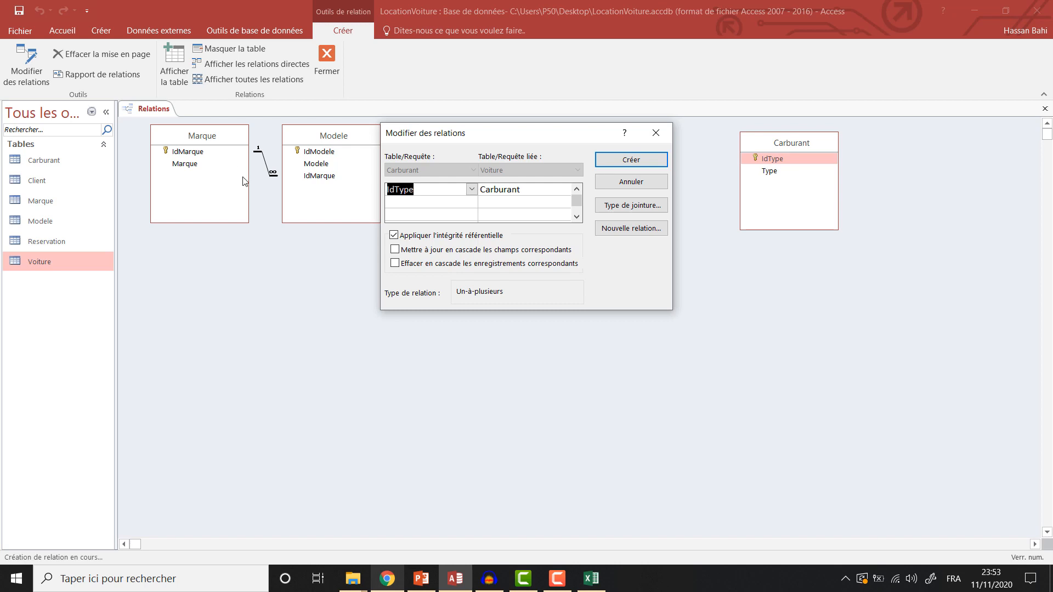
pyautogui.click(627, 155)
pyautogui.click(617, 155)
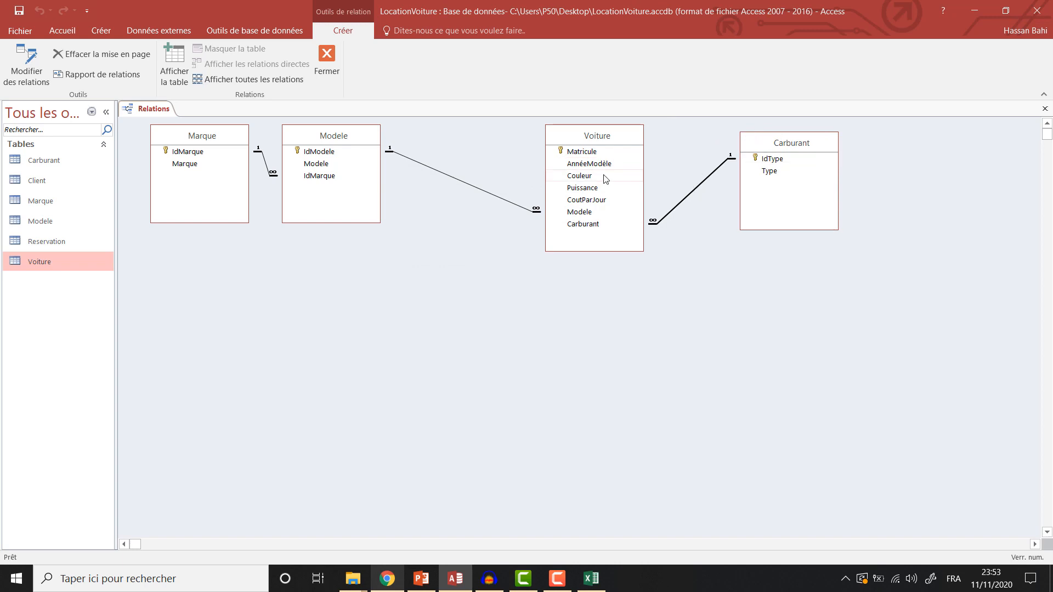
# Close the relationships diagram, saving its layout, and open the Voiture table for data entry
pyautogui.click(327, 61)
pyautogui.click(458, 328)
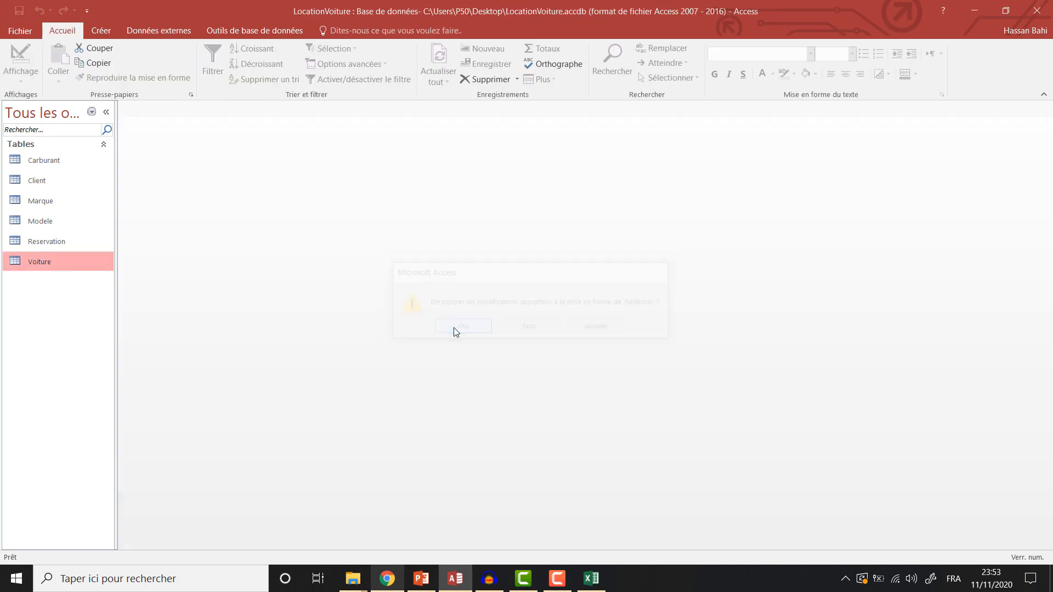
pyautogui.doubleClick(49, 259)
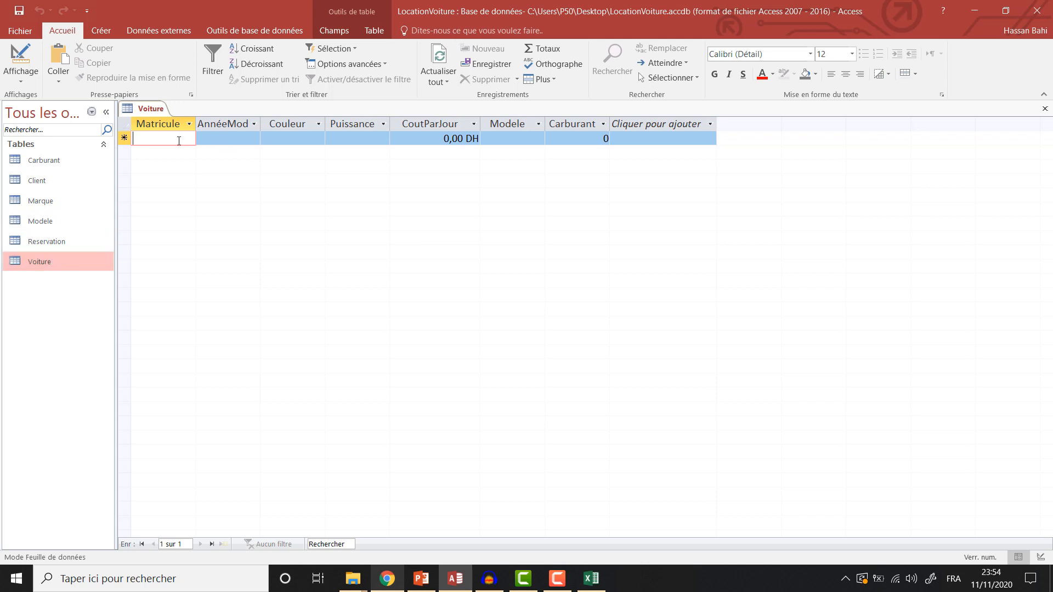
# Start a Voiture record with Matricule 6-A-5555, AnnéeModèle 2016 and Couleur Noir
pyautogui.write('6')
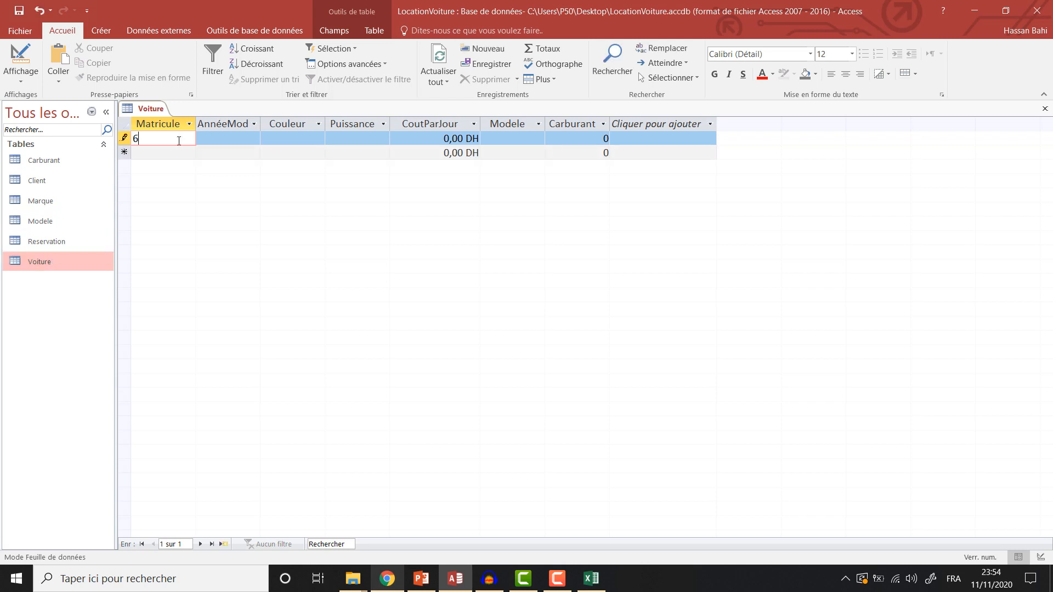
pyautogui.write('-A-5555')
pyautogui.click(229, 134)
pyautogui.write('2')
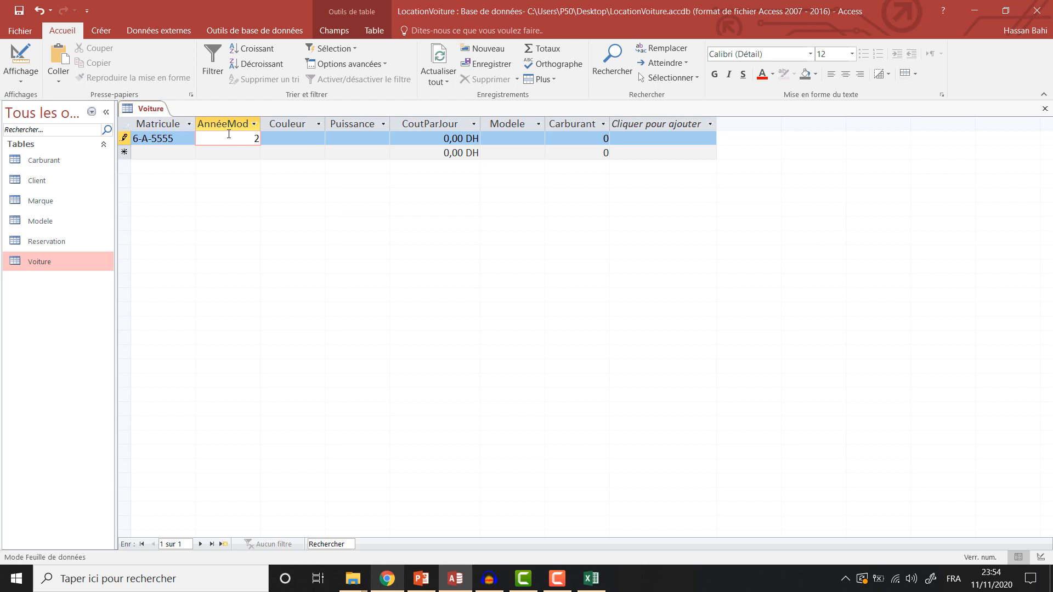
pyautogui.write('016')
pyautogui.click(300, 137)
pyautogui.write('Noir')
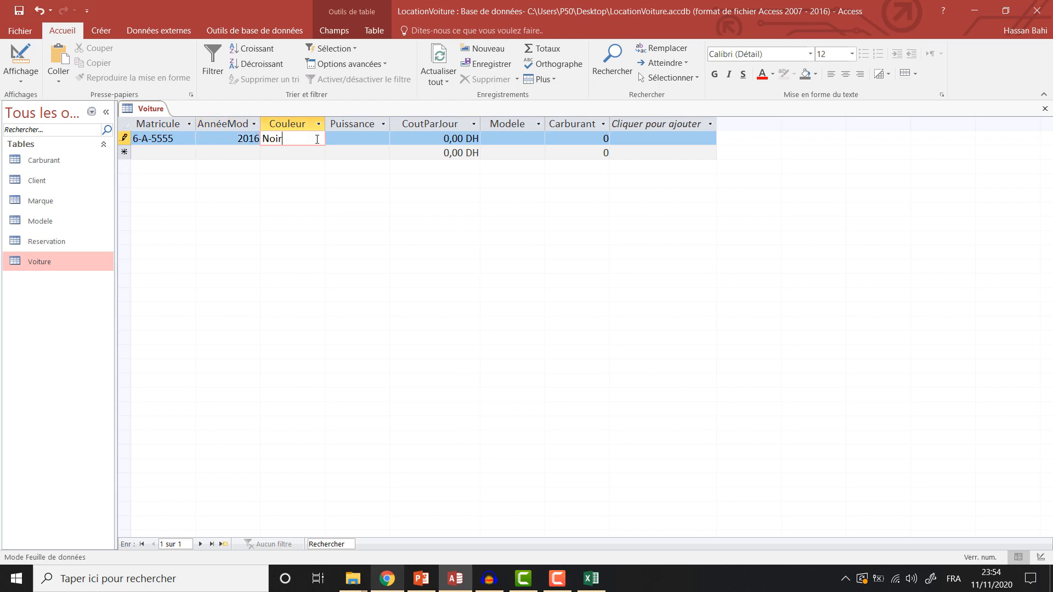
# Set the record's Puissance to 8CV, CoutParJour to 600 DH and Modele to A3
pyautogui.click(349, 139)
pyautogui.write('8')
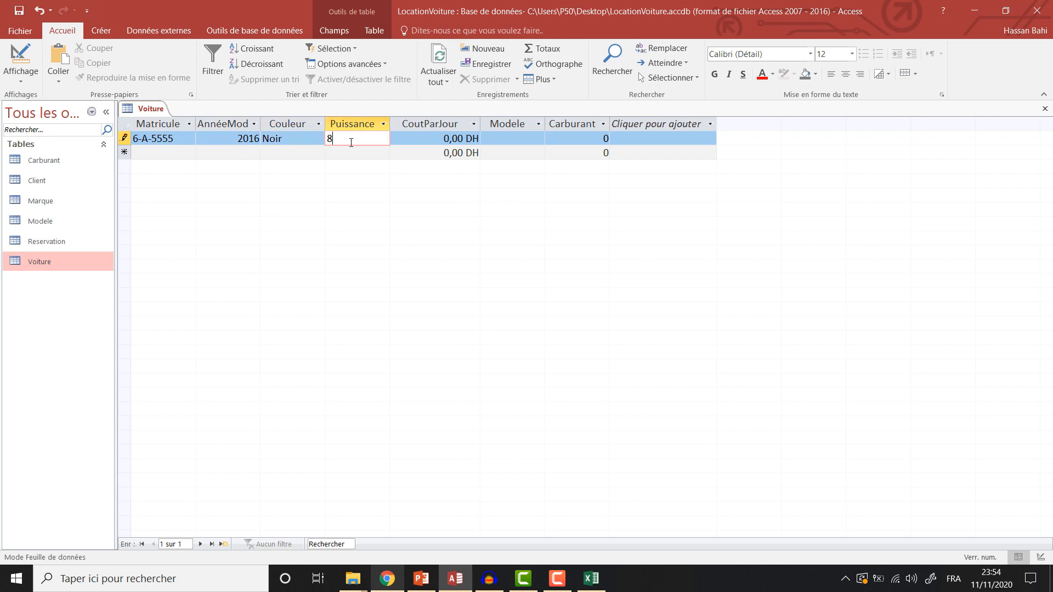
pyautogui.write('CV')
pyautogui.click(429, 141)
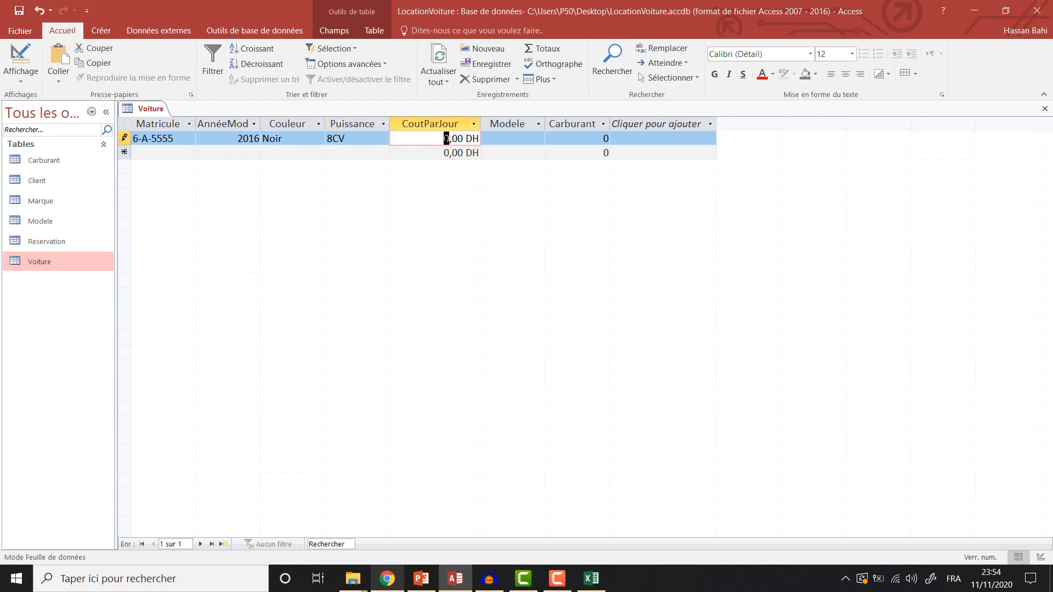
pyautogui.write('60')
pyautogui.click(527, 138)
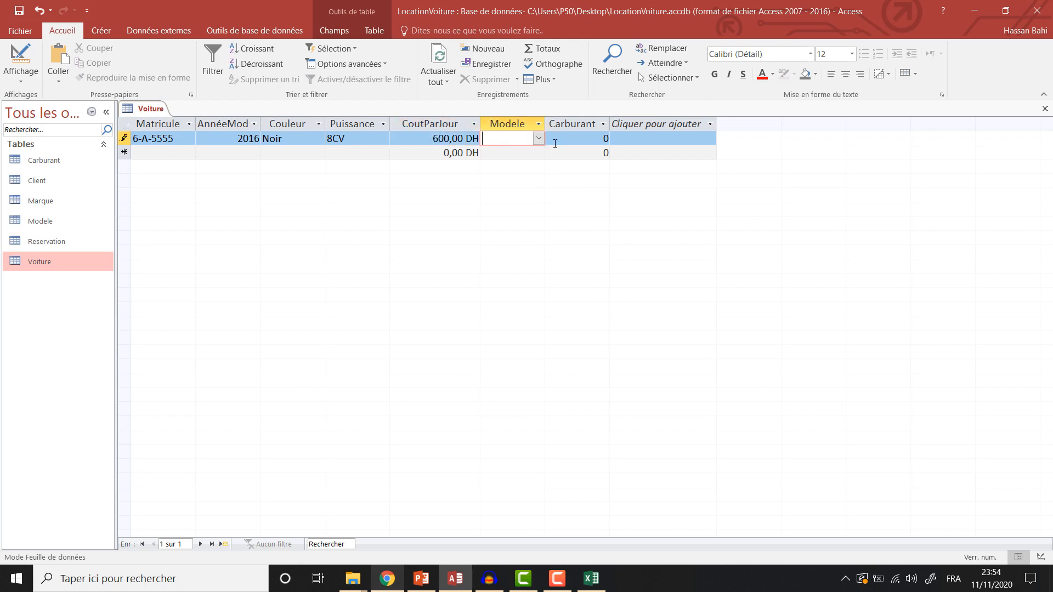
pyautogui.click(539, 138)
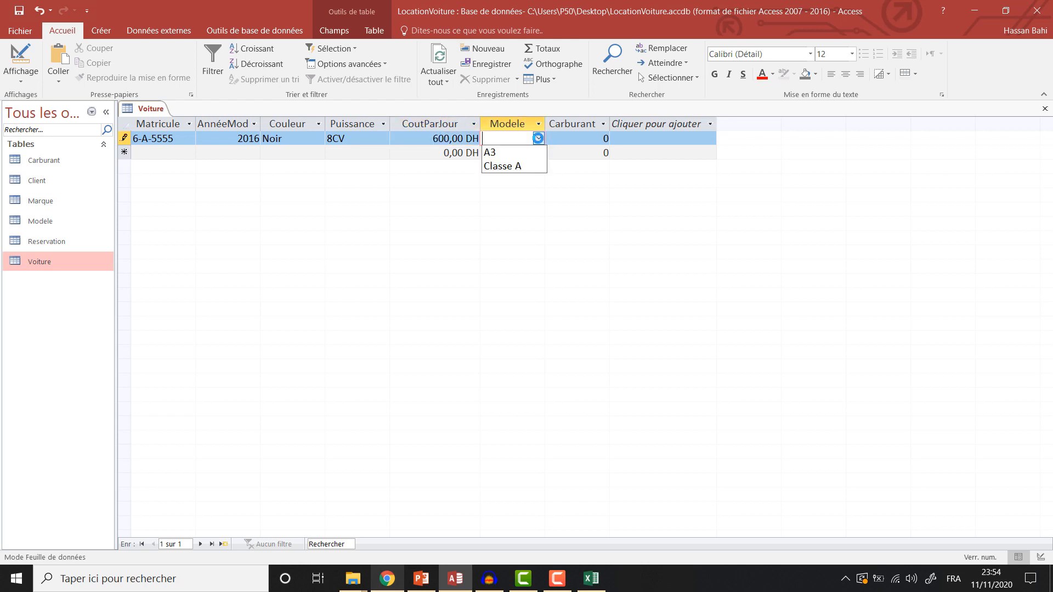
pyautogui.click(547, 149)
pyautogui.click(547, 149)
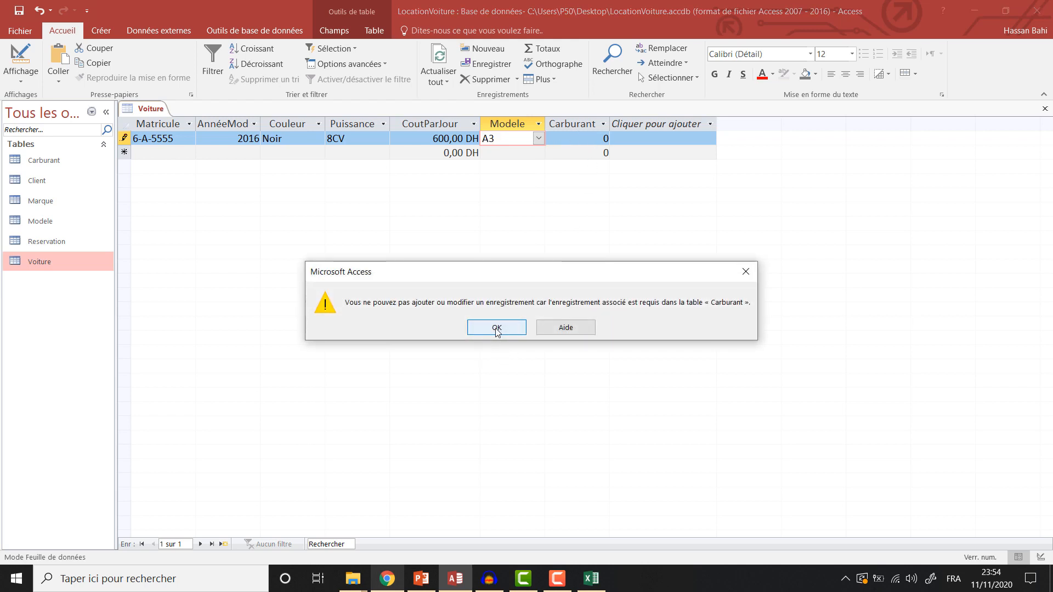
pyautogui.click(497, 331)
# Try to save the Voiture record with the Carburant value 4
pyautogui.click(573, 138)
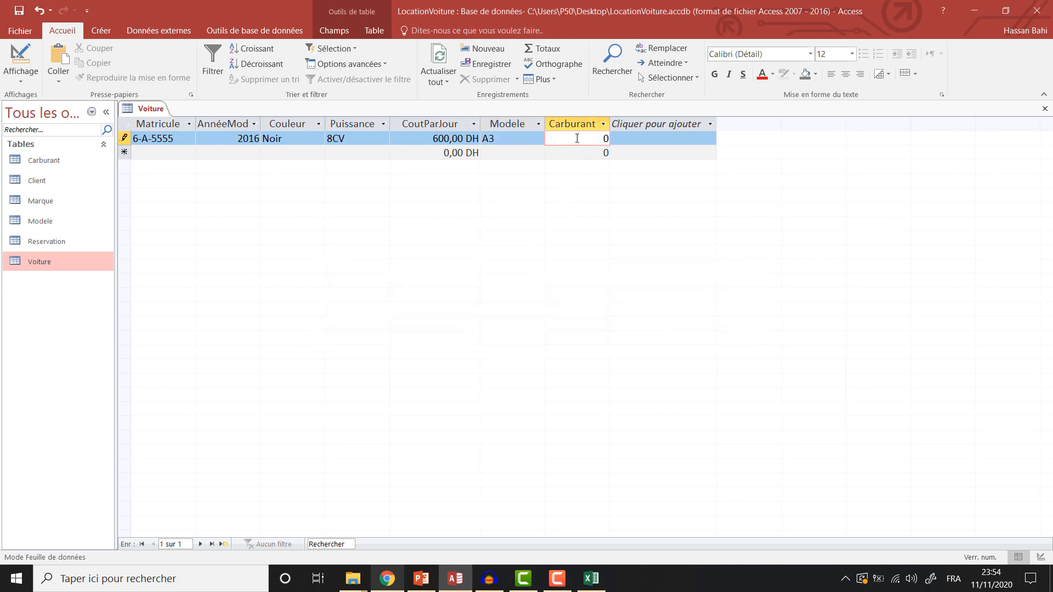
pyautogui.moveTo(577, 138); pyautogui.dragTo(626, 146)
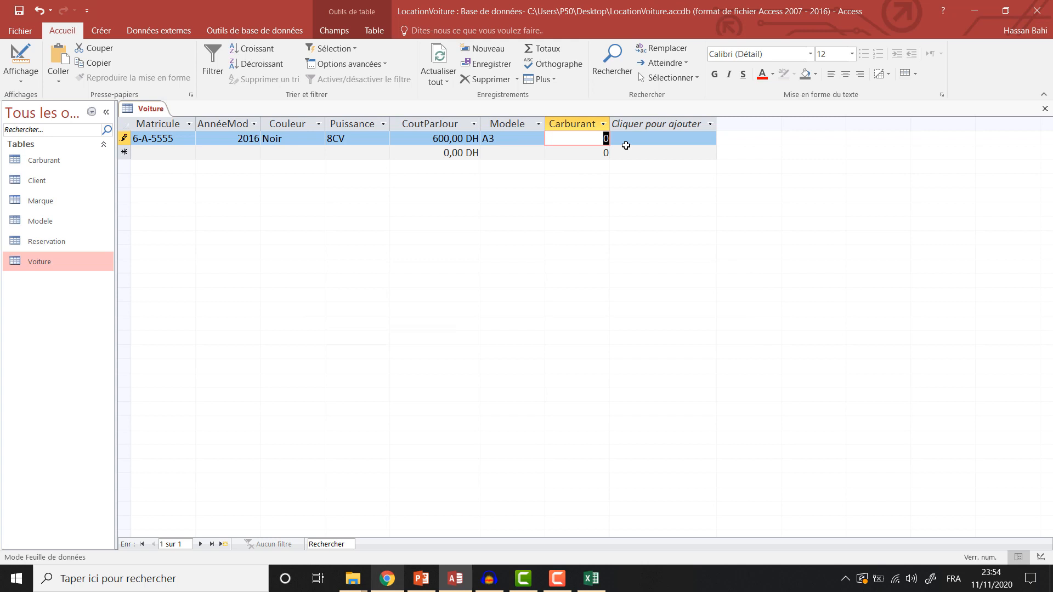
pyautogui.write('4')
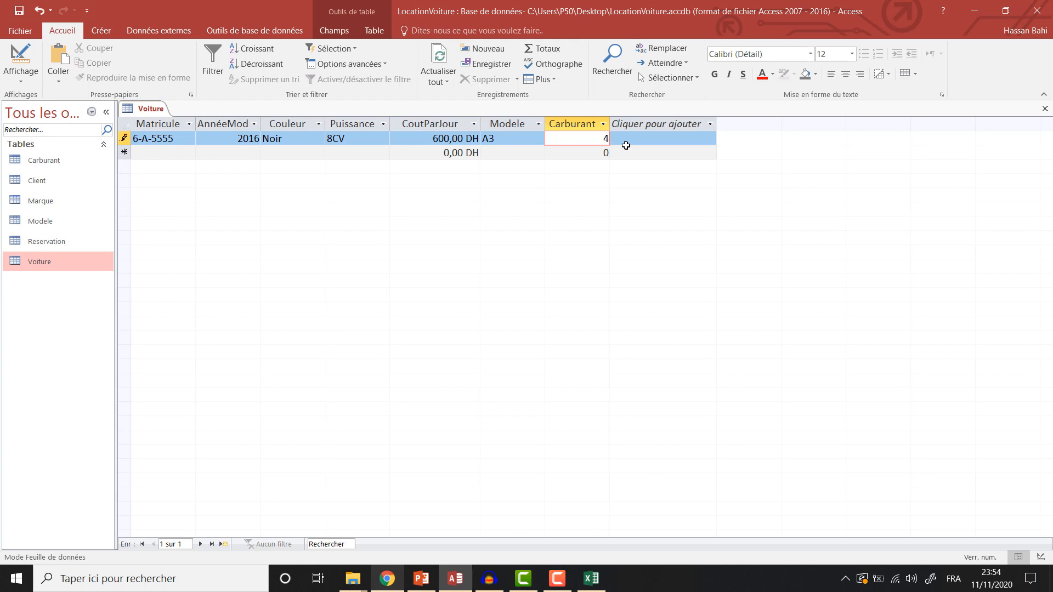
pyautogui.press('Return')
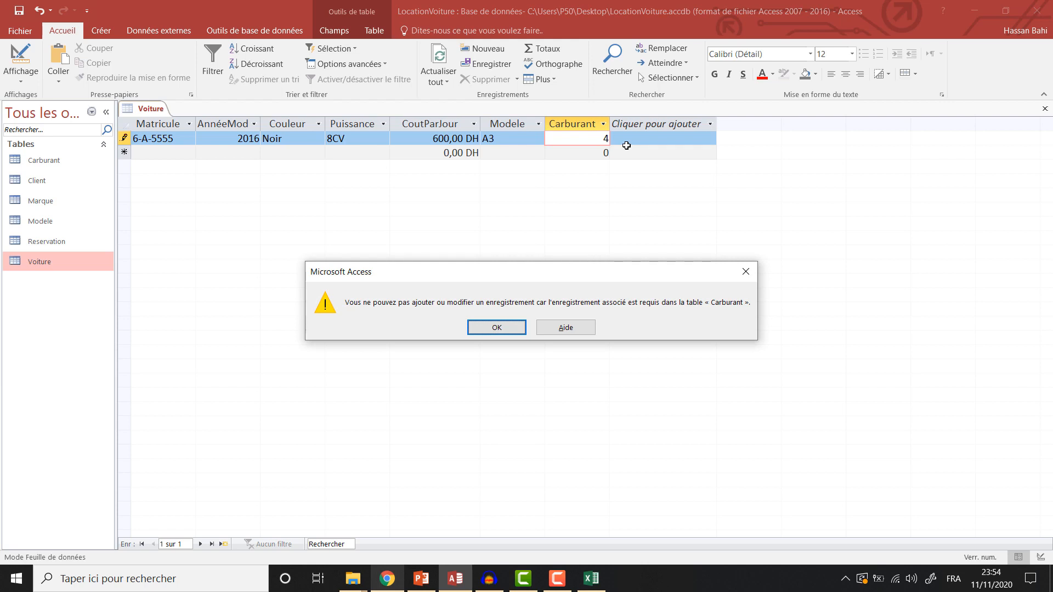
pyautogui.press('Return')
# Set the record's Carburant value to 1 and save the record
pyautogui.press('BackSpace')
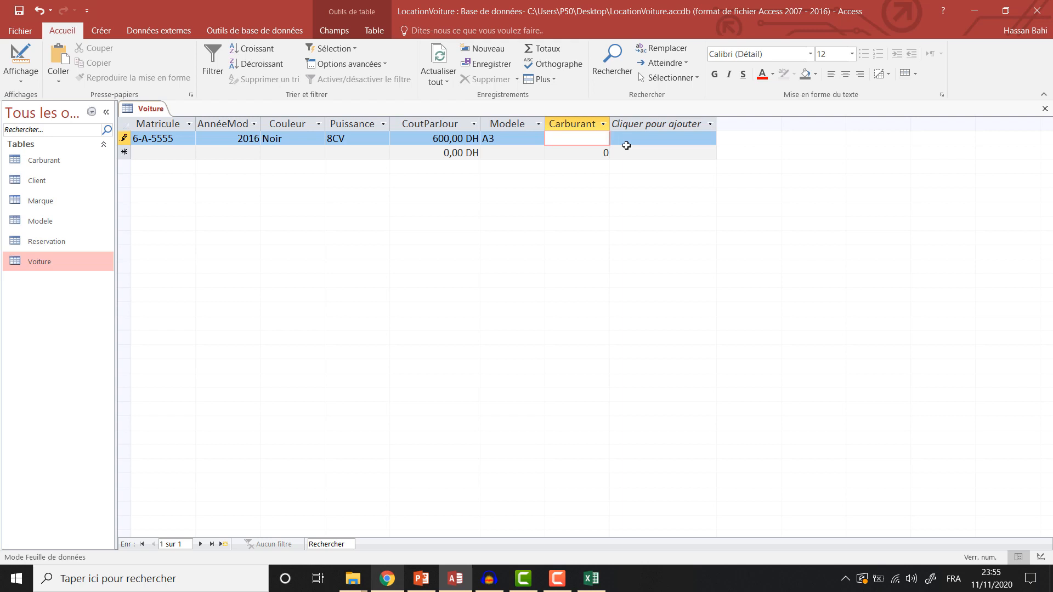
pyautogui.write('1')
pyautogui.press('Return')
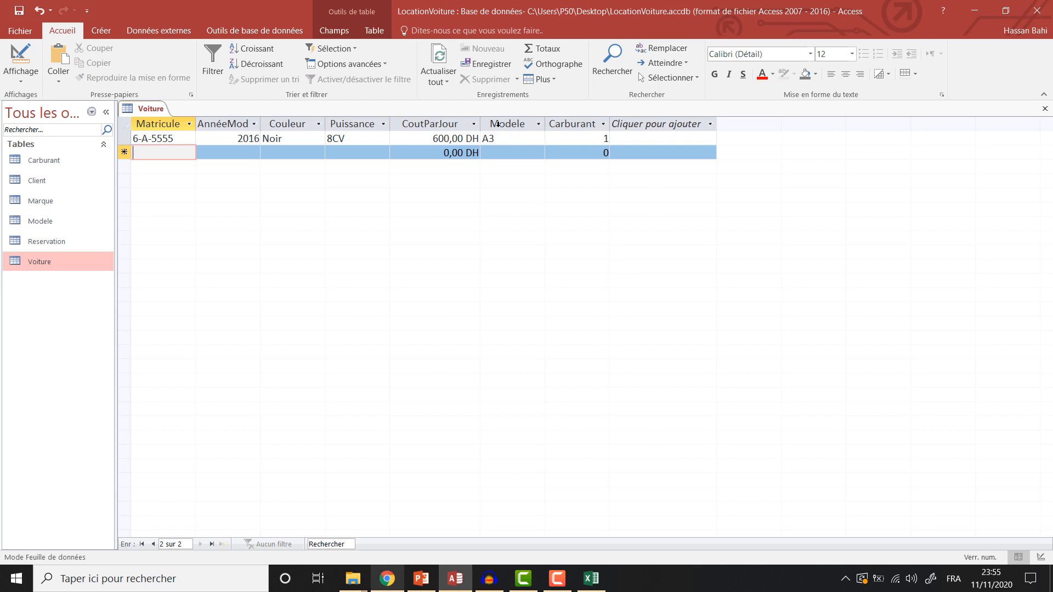
# Close the Voiture table and open the Reservation table in design view
pyautogui.rightClick(152, 109)
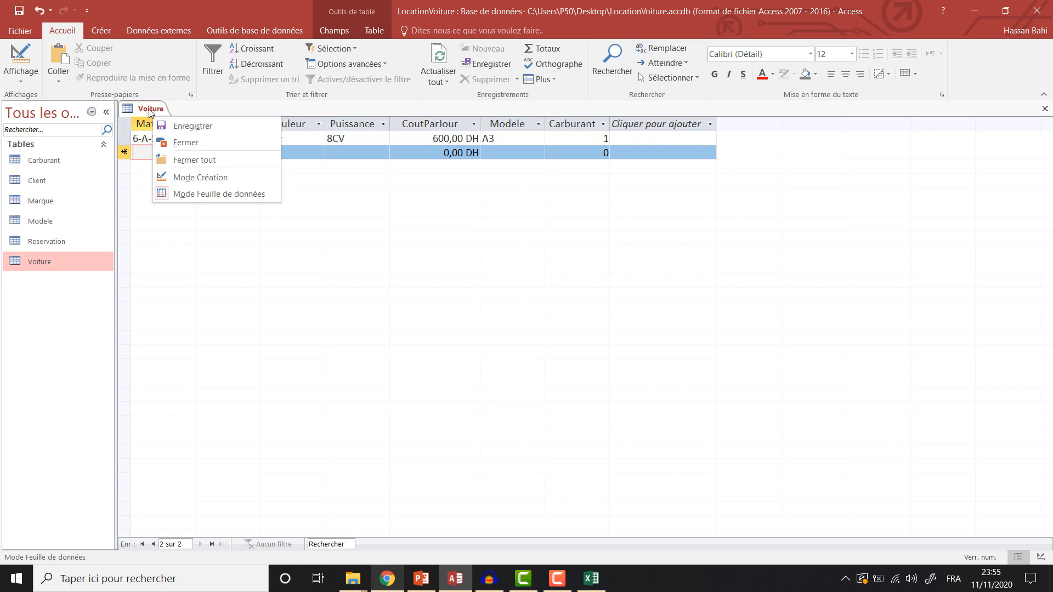
pyautogui.click(183, 118)
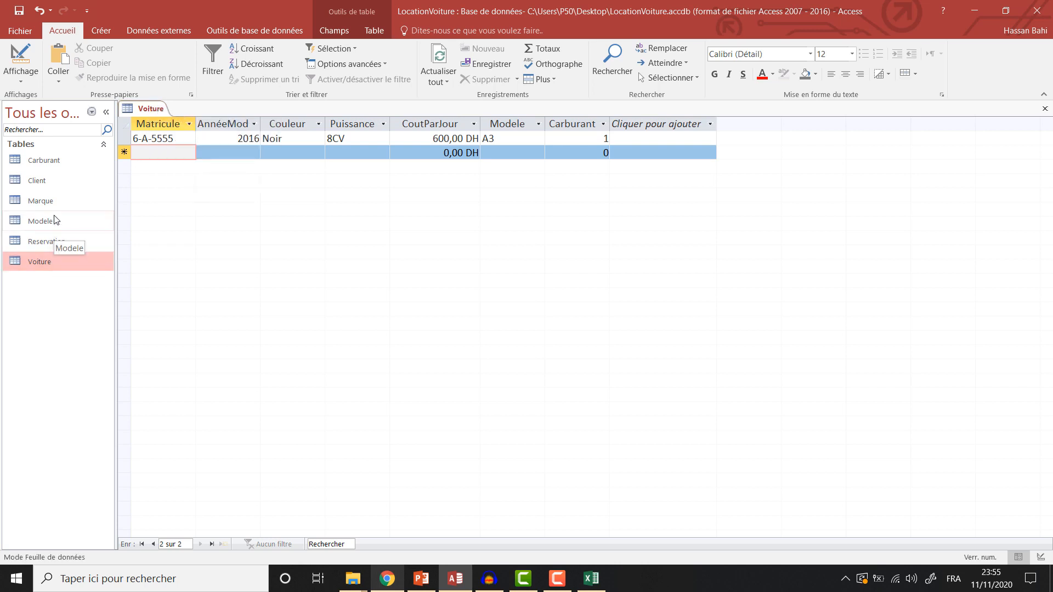
pyautogui.rightClick(138, 110)
pyautogui.click(158, 135)
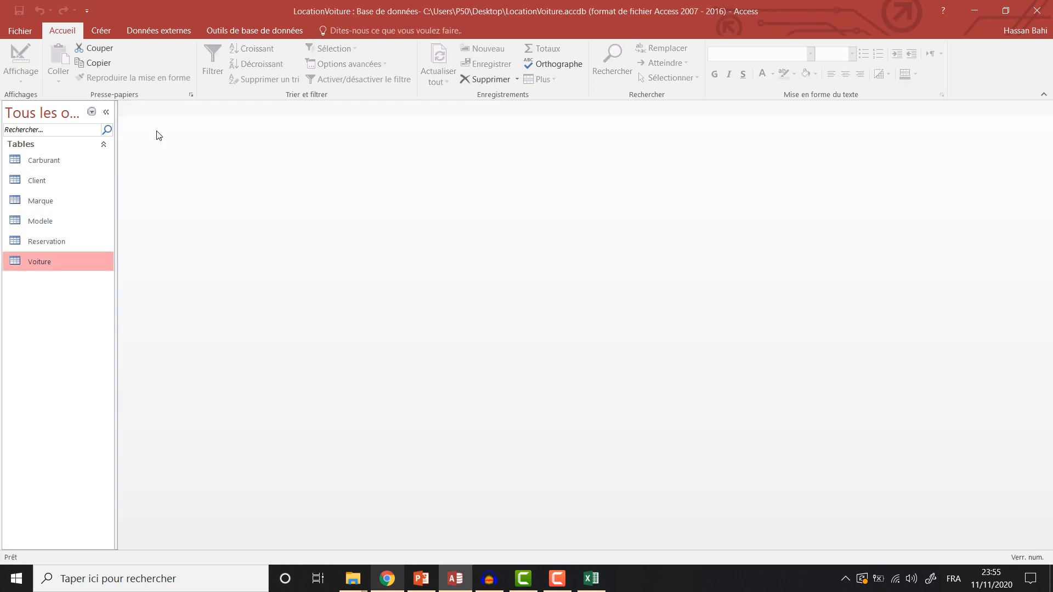
pyautogui.doubleClick(24, 240)
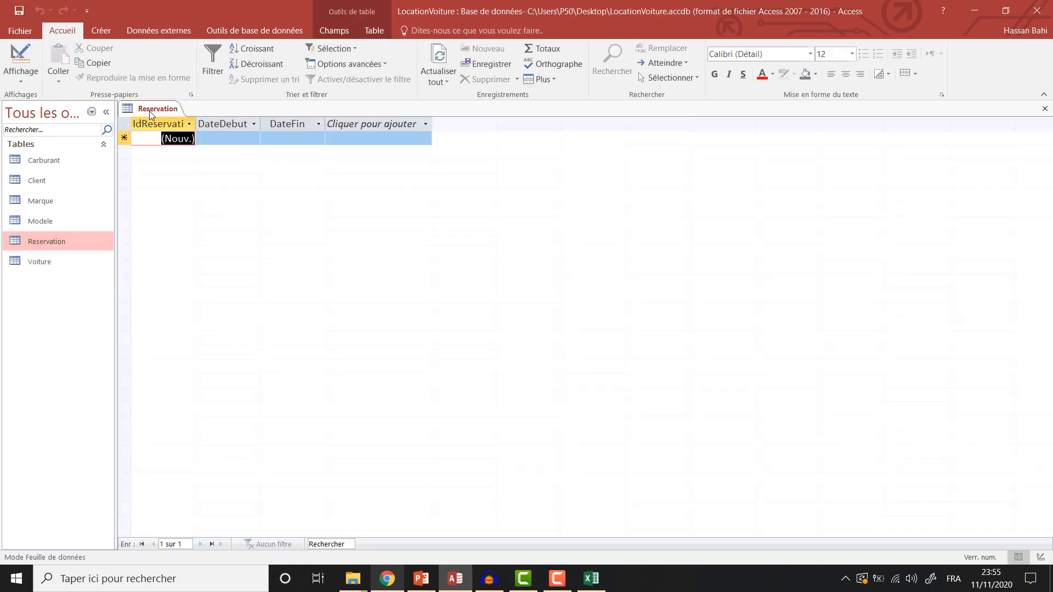
pyautogui.rightClick(157, 112)
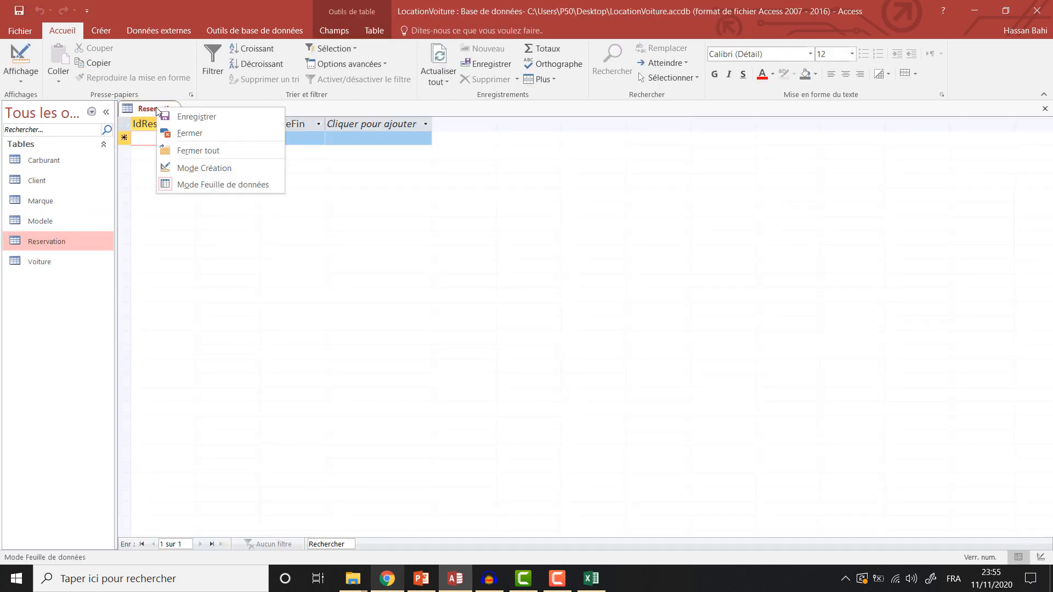
pyautogui.click(203, 169)
# Add a field named Client to the Reservation table and start the Lookup Wizard (Assistant Liste de choix) for its data type
pyautogui.click(207, 177)
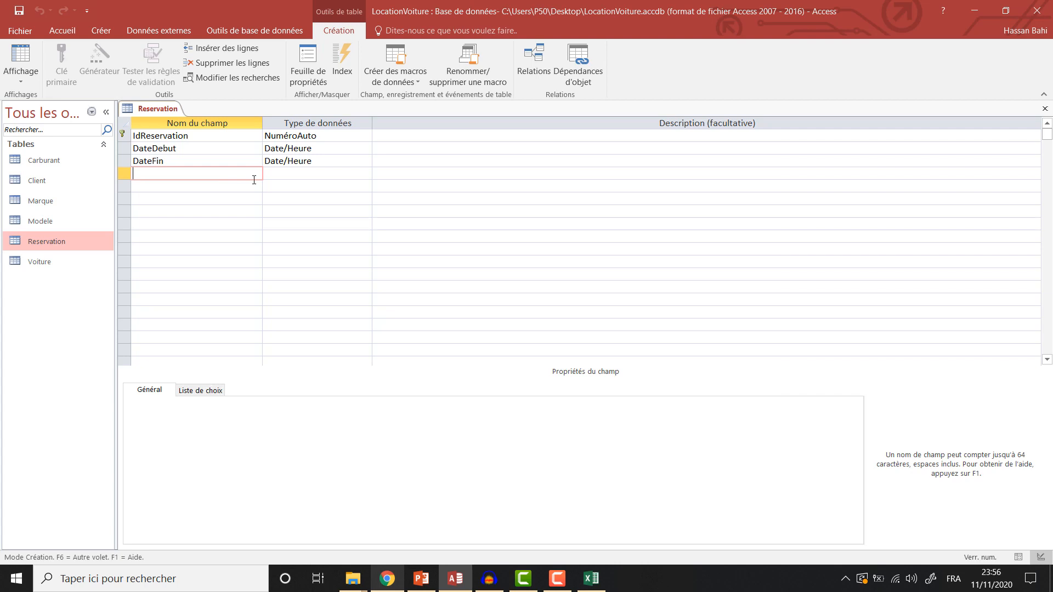
pyautogui.write('Client')
pyautogui.click(341, 170)
pyautogui.click(365, 174)
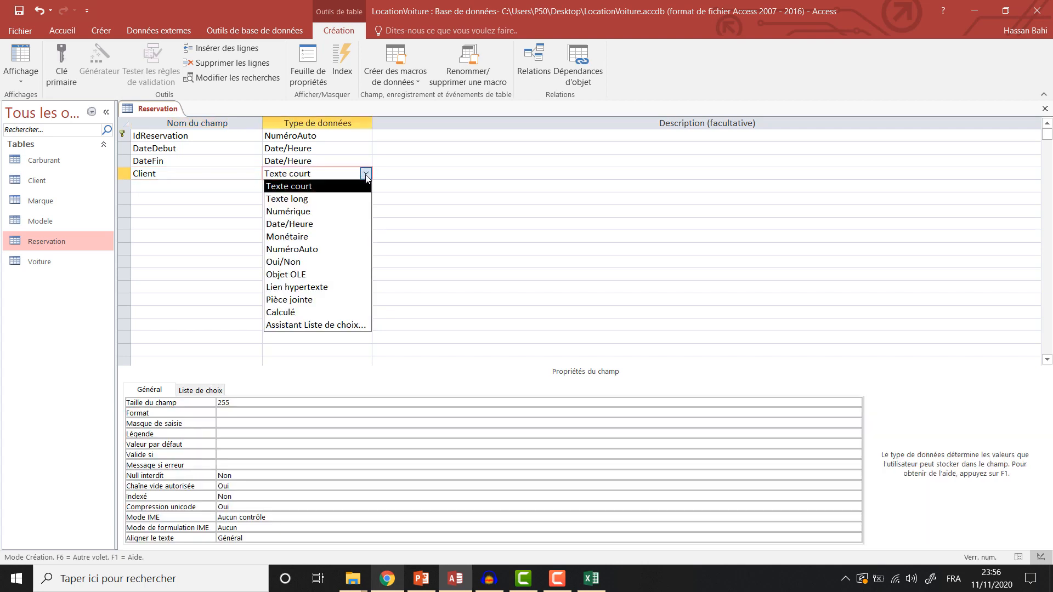
pyautogui.click(349, 329)
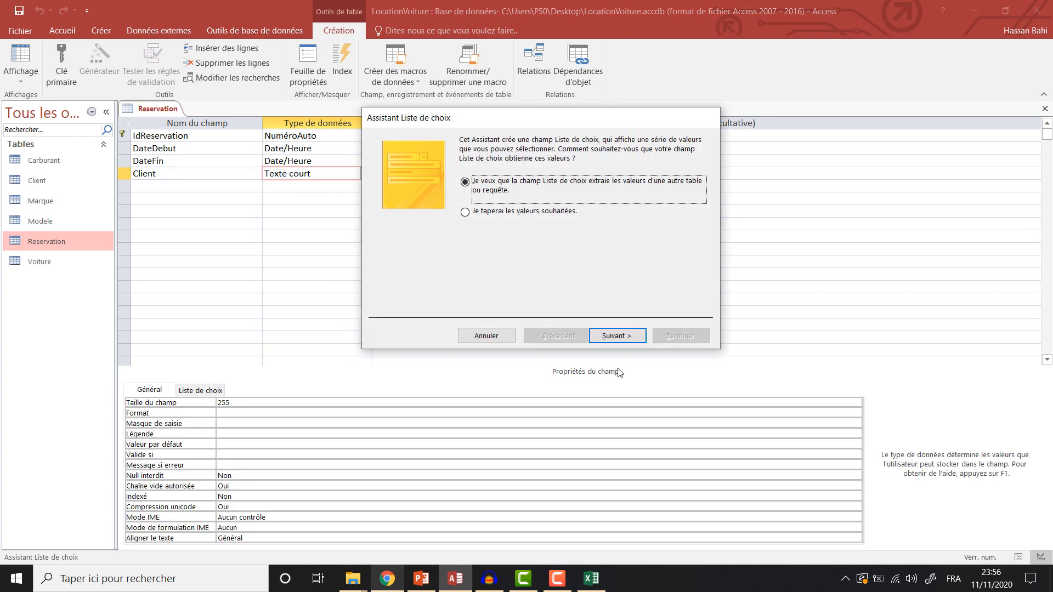
# Base the Client lookup on another table, choosing the Client table and its Nom and Prénom fields
pyautogui.click(619, 336)
pyautogui.press('Down')
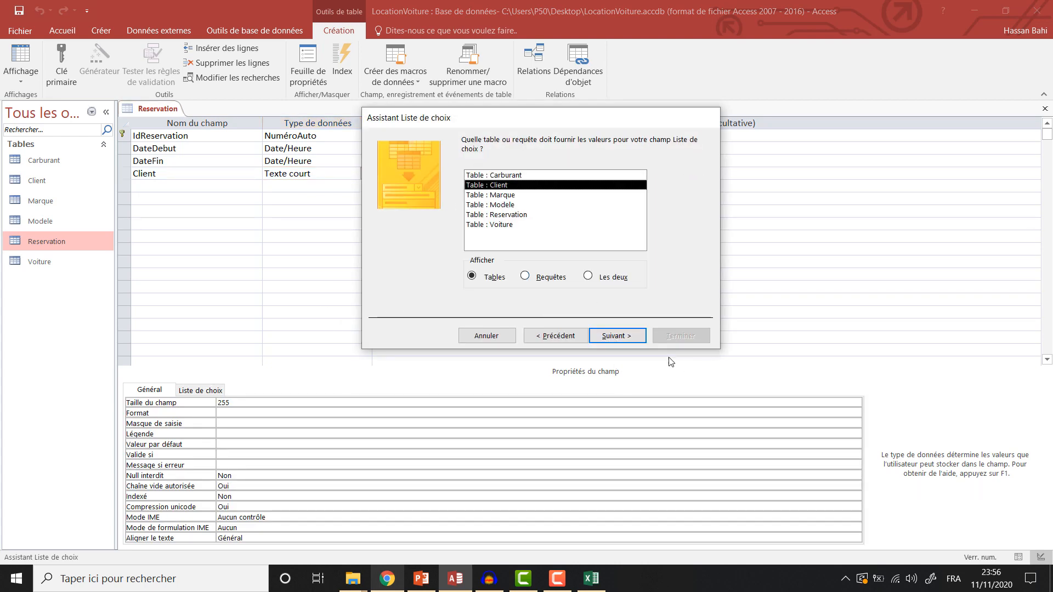
pyautogui.click(630, 341)
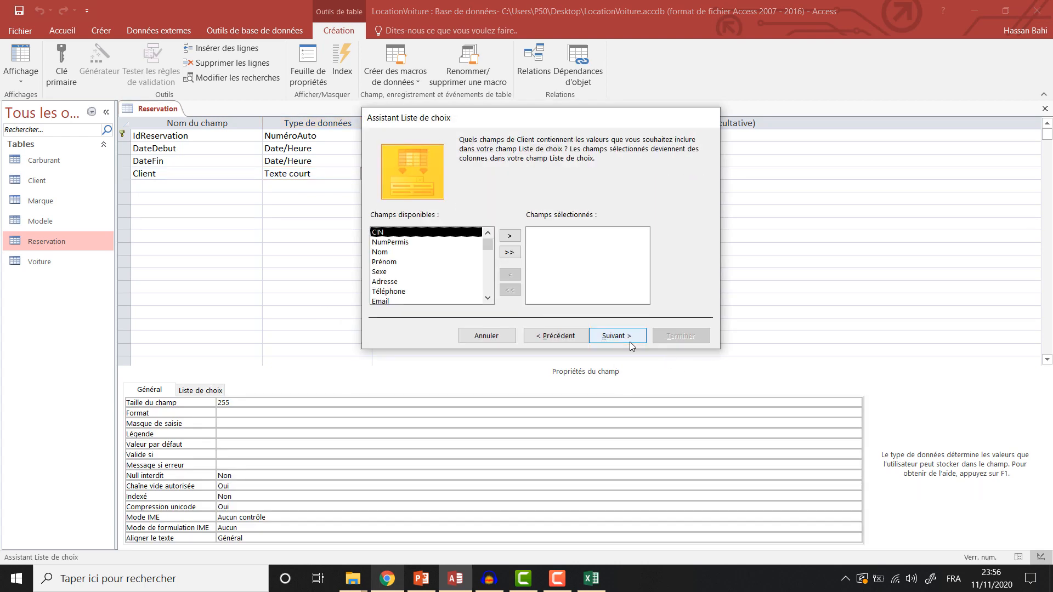
pyautogui.click(383, 252)
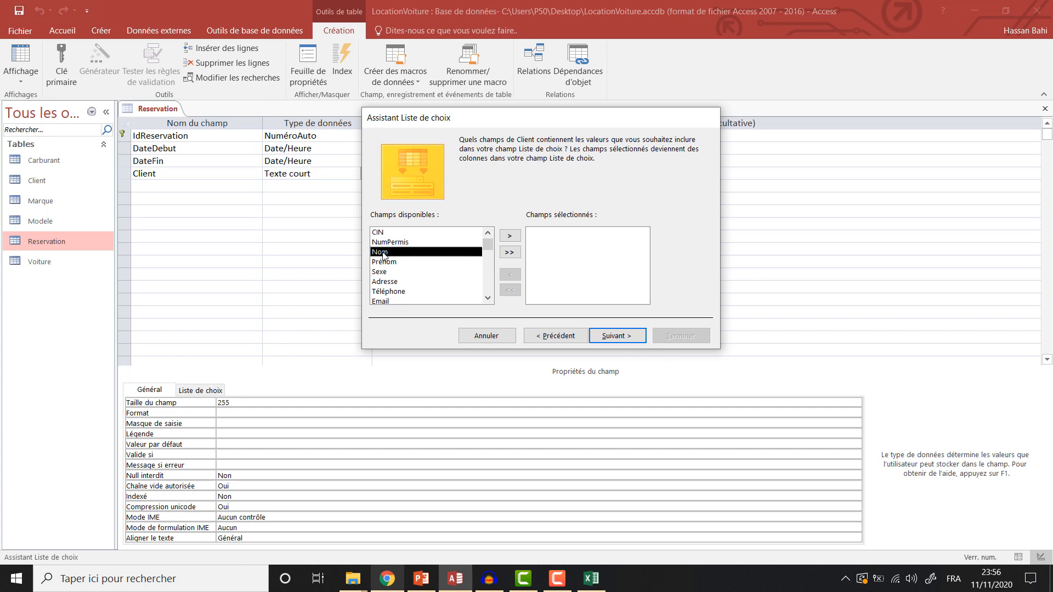
pyautogui.click(505, 237)
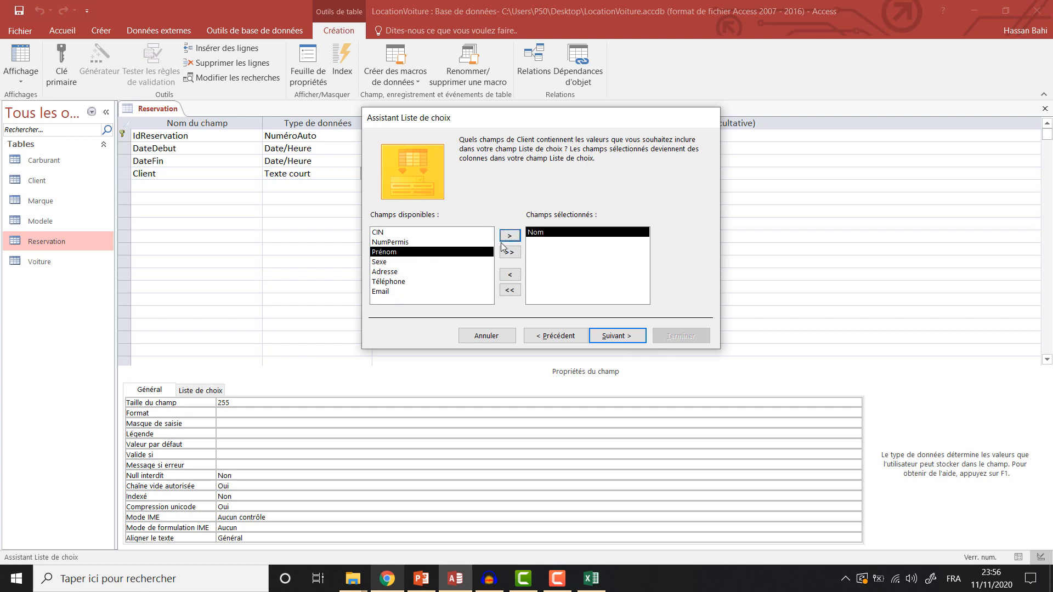
pyautogui.click(509, 236)
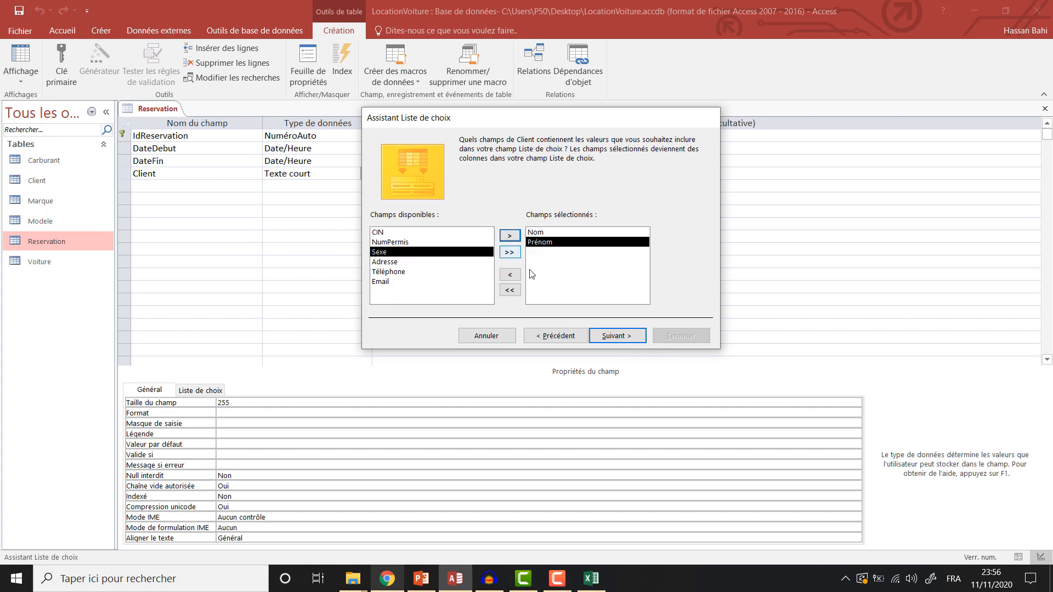
# Sort the Client lookup list in ascending order by Nom and then by Prénom
pyautogui.click(616, 337)
pyautogui.click(489, 185)
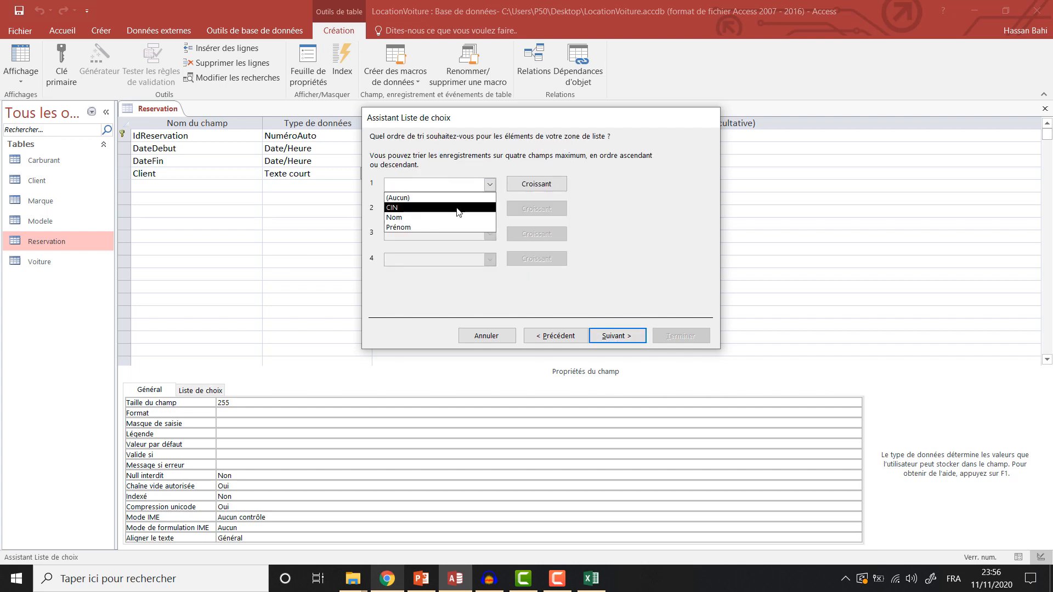
pyautogui.click(458, 217)
pyautogui.click(489, 210)
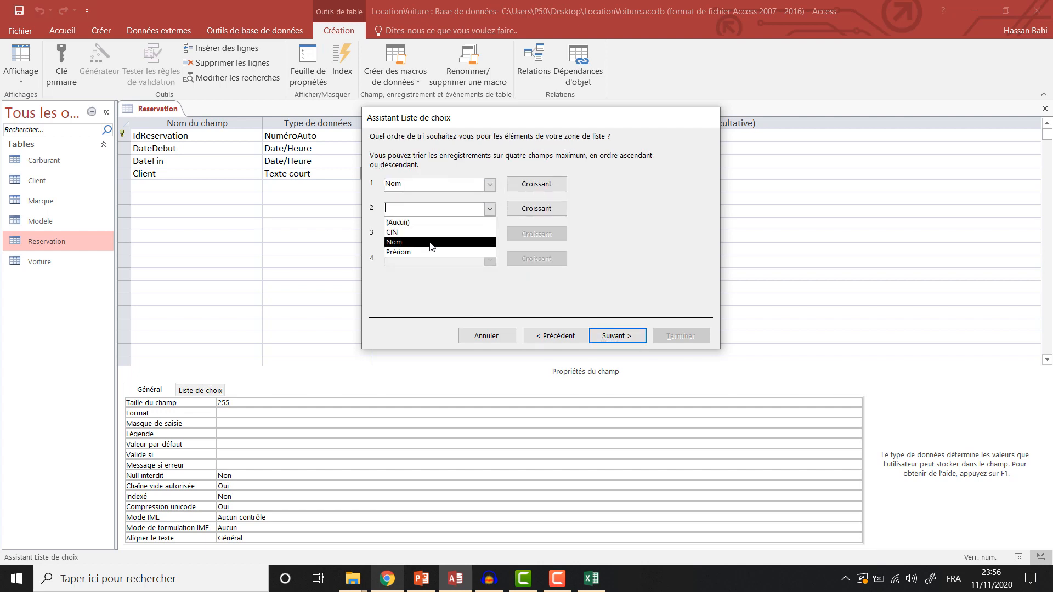
pyautogui.click(432, 252)
pyautogui.click(622, 336)
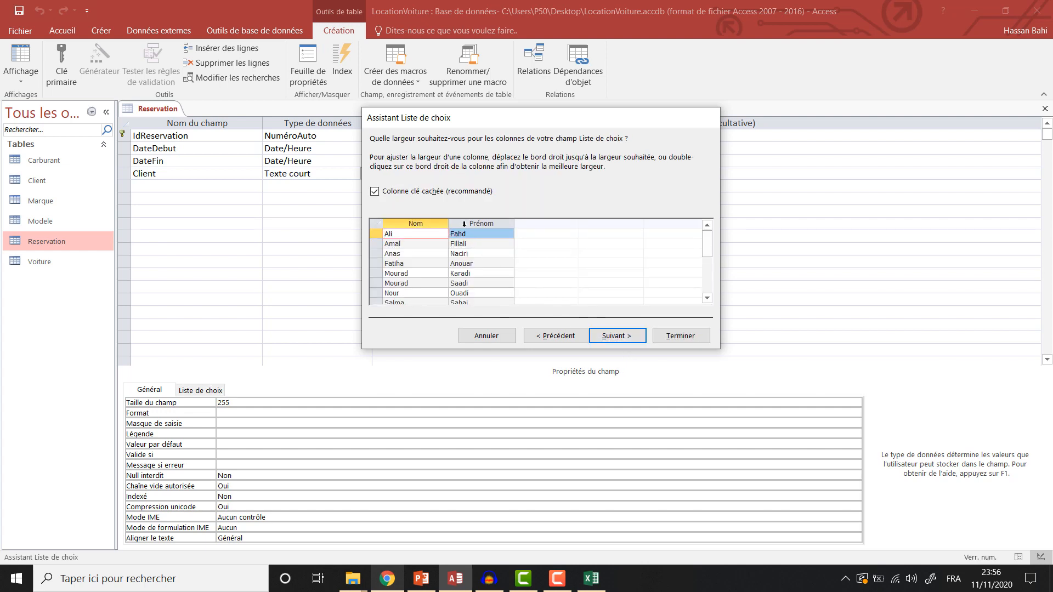
# Keep the key column hidden and the label Client, then finish the lookup and save the table to create the relationship
pyautogui.scroll(-1, 460, 267)
pyautogui.scroll(1, 460, 267)
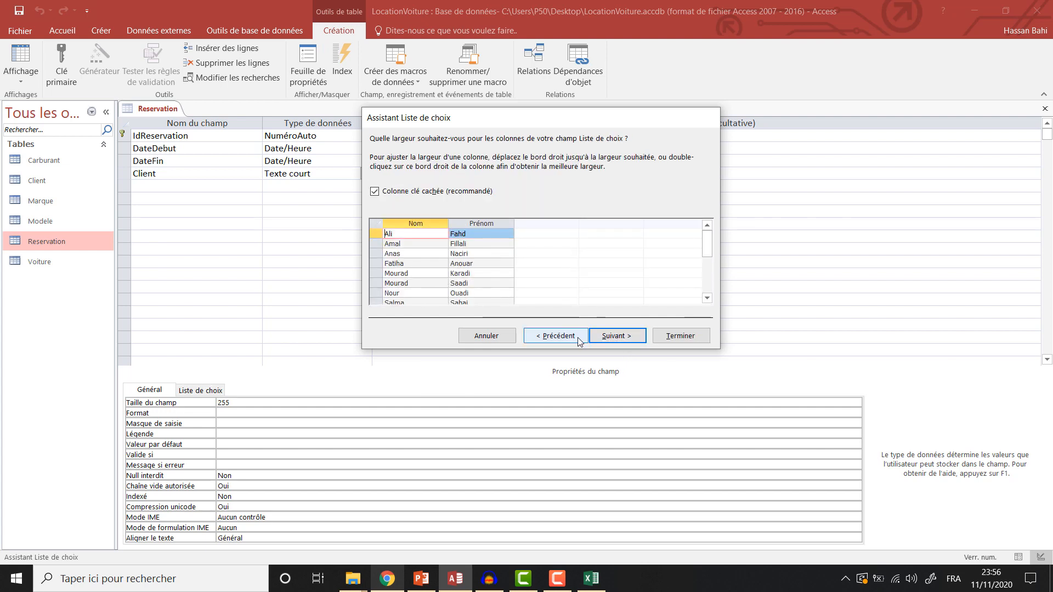
pyautogui.click(626, 334)
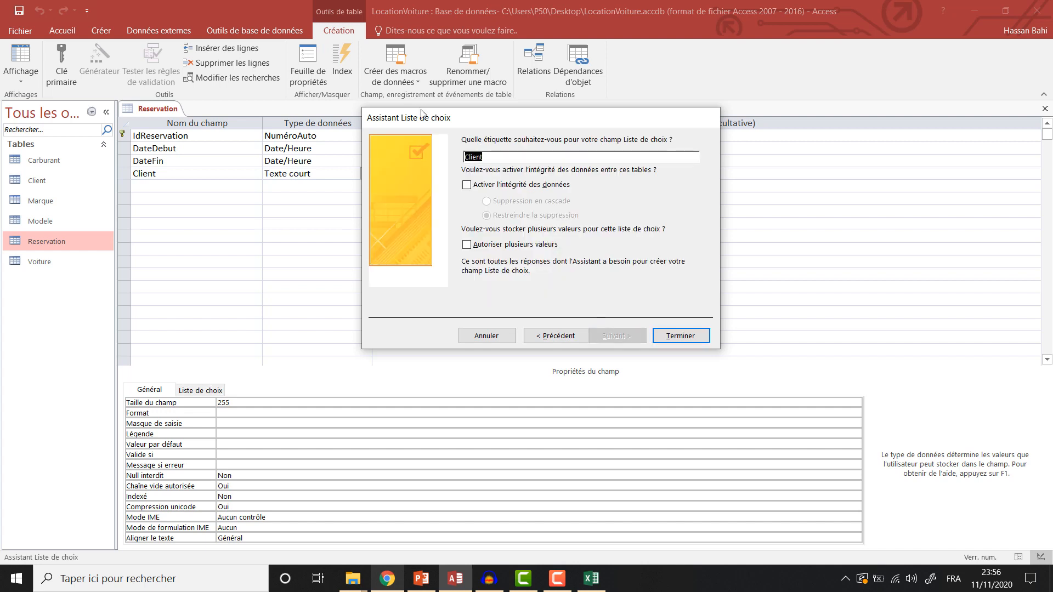
pyautogui.click(679, 336)
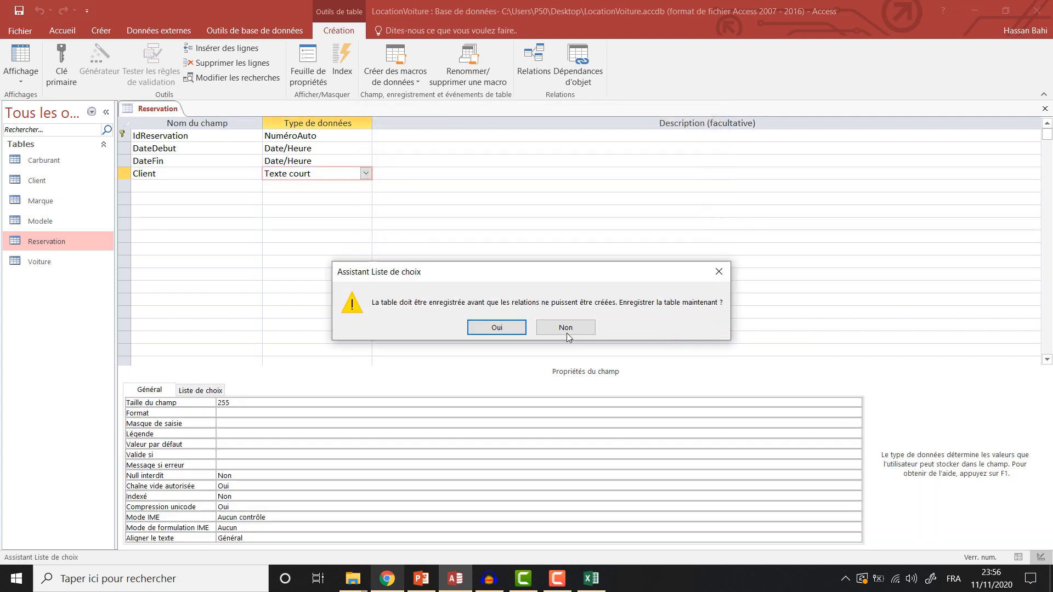
pyautogui.click(497, 327)
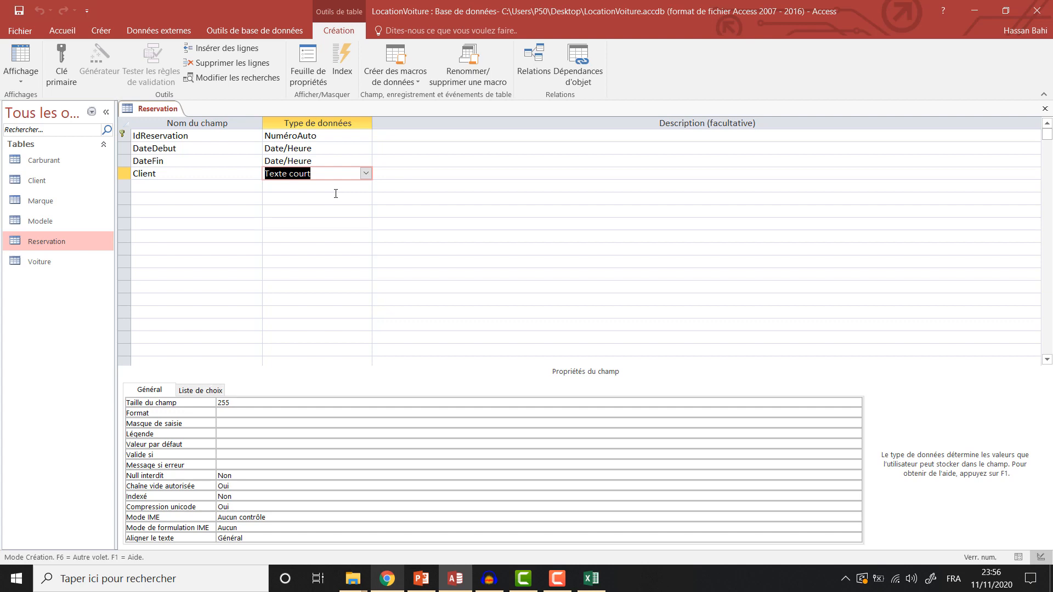
# Save the Reservation table and switch it to datasheet view
pyautogui.rightClick(143, 109)
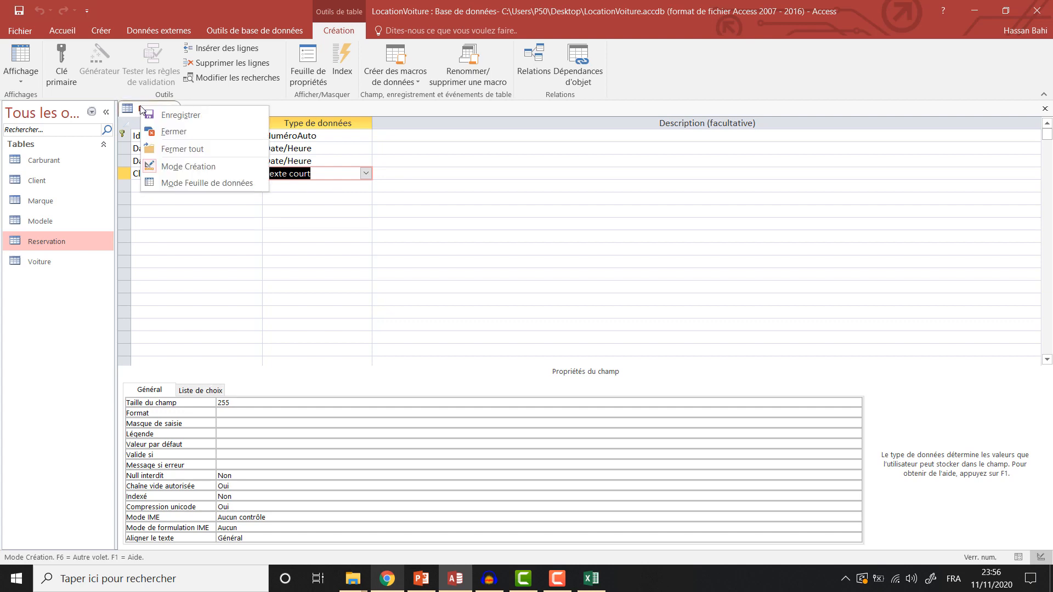
pyautogui.click(175, 116)
pyautogui.rightClick(161, 108)
pyautogui.click(207, 183)
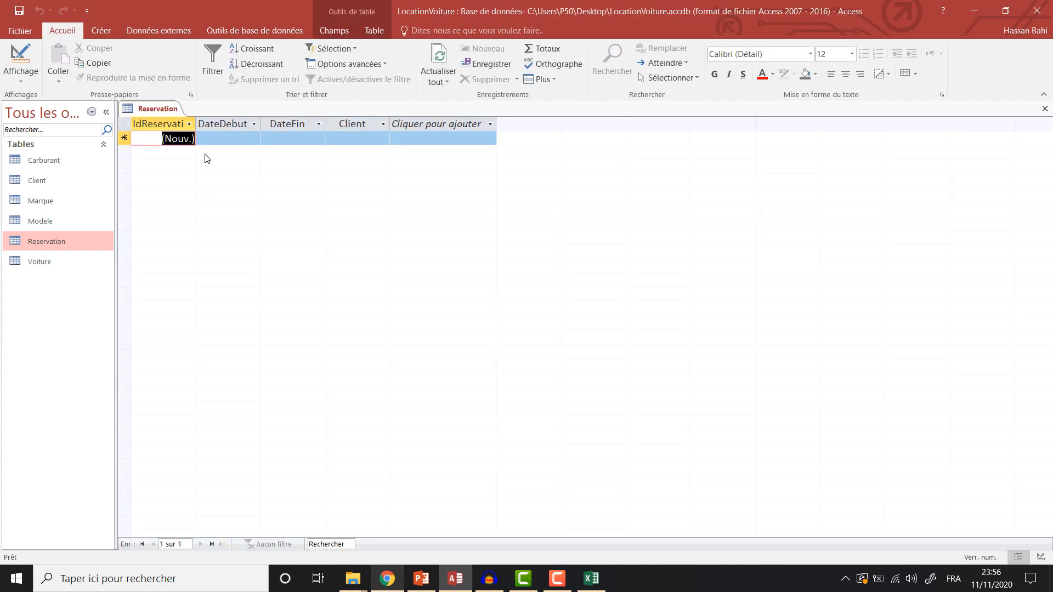
# Start a test reservation with DateDebut 12/11/2020 and DateFin 15/11/2020
pyautogui.click(221, 139)
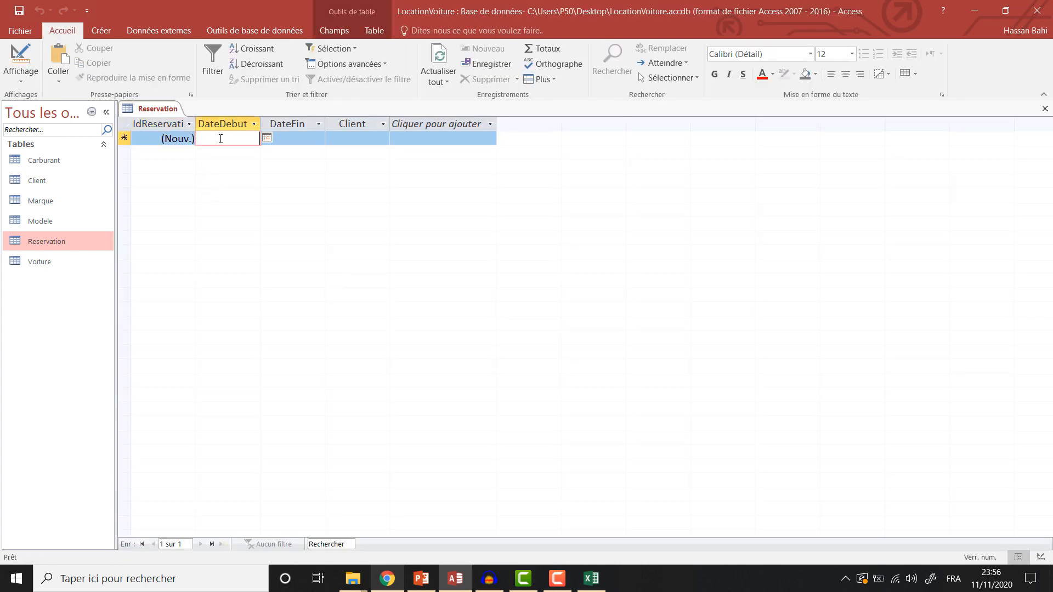
pyautogui.click(268, 139)
pyautogui.click(219, 199)
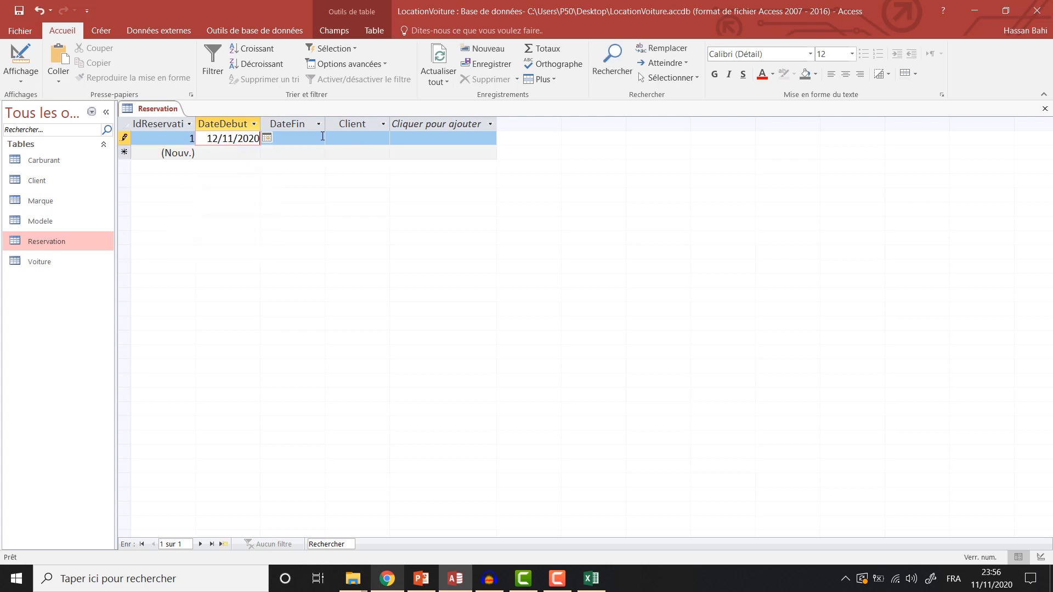
pyautogui.click(320, 137)
pyautogui.click(336, 140)
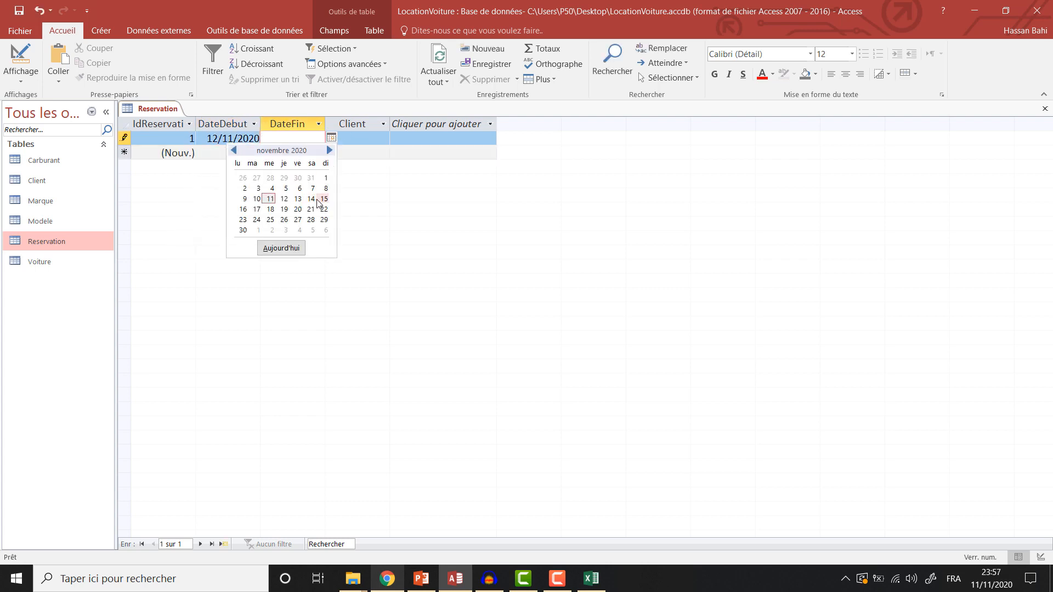
pyautogui.click(319, 200)
# Browse the Client lookup list of the test reservation and choose its third client
pyautogui.click(359, 138)
pyautogui.click(385, 139)
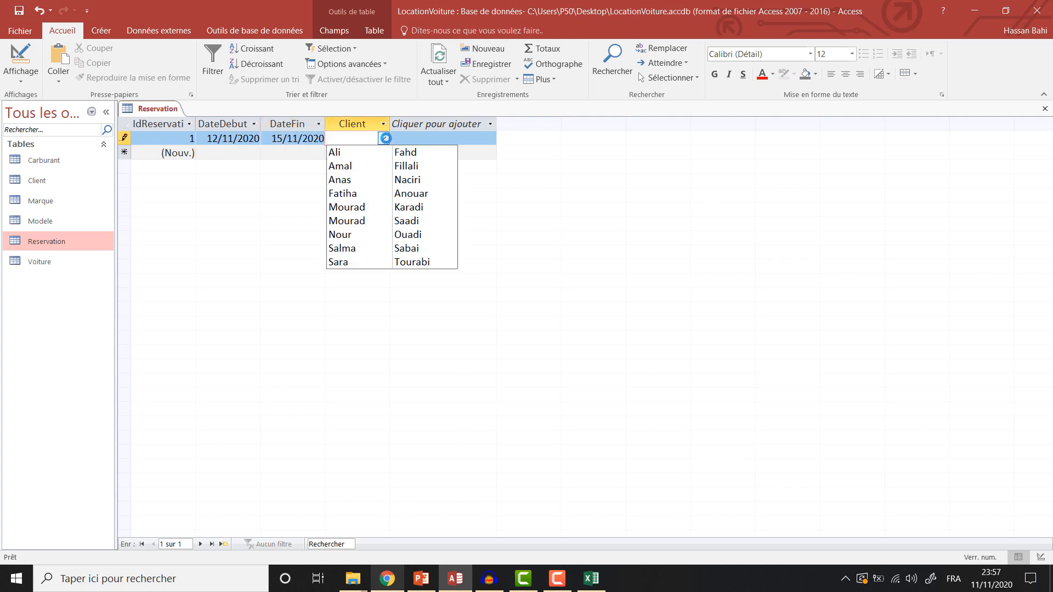
pyautogui.press('Down')
pyautogui.press('Down')
pyautogui.press('Up')
pyautogui.press('Up')
pyautogui.press('Up')
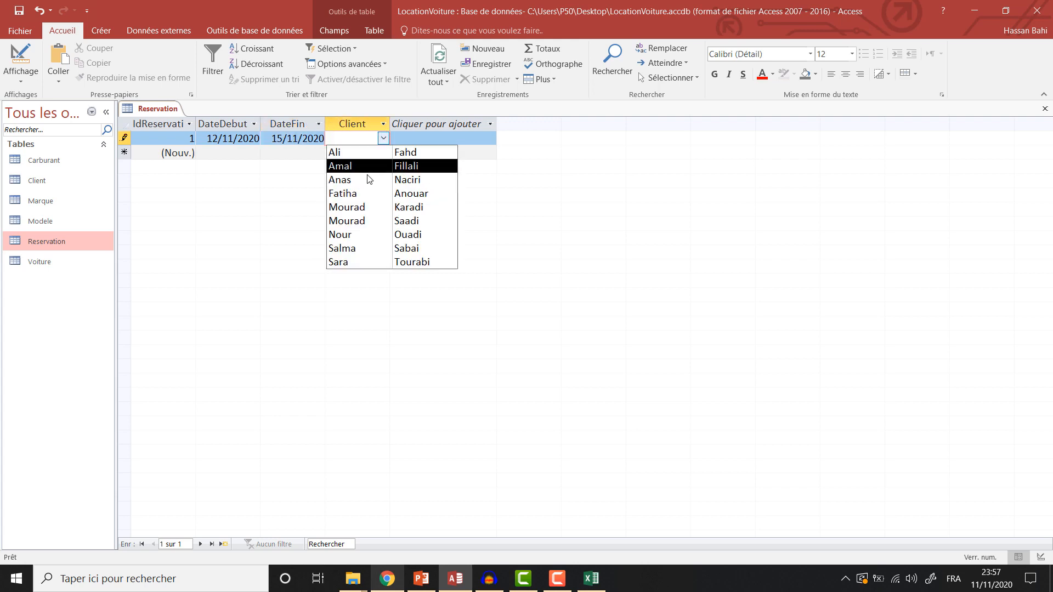
pyautogui.press('Down')
pyautogui.press('Down')
pyautogui.press('Down')
pyautogui.press('Down')
pyautogui.press('Down')
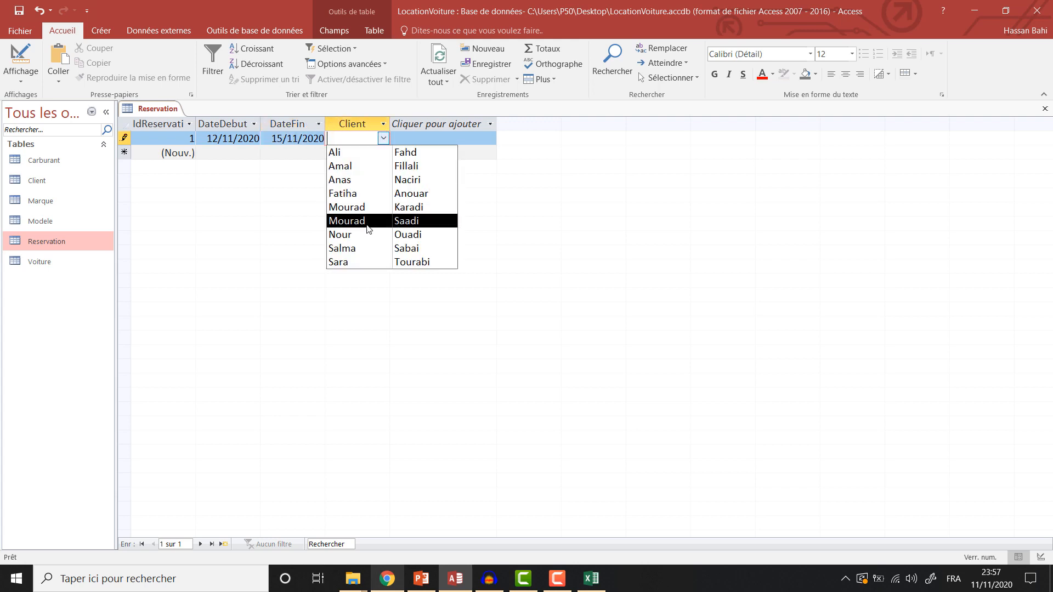
pyautogui.click(357, 186)
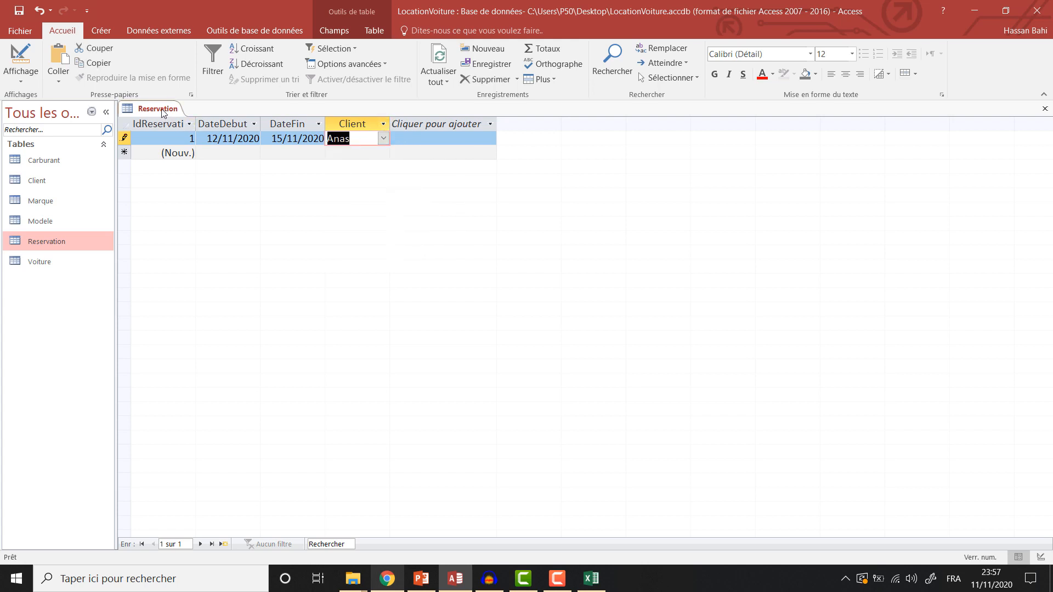
# Delete the test reservation record permanently
pyautogui.click(124, 138)
pyautogui.rightClick(123, 138)
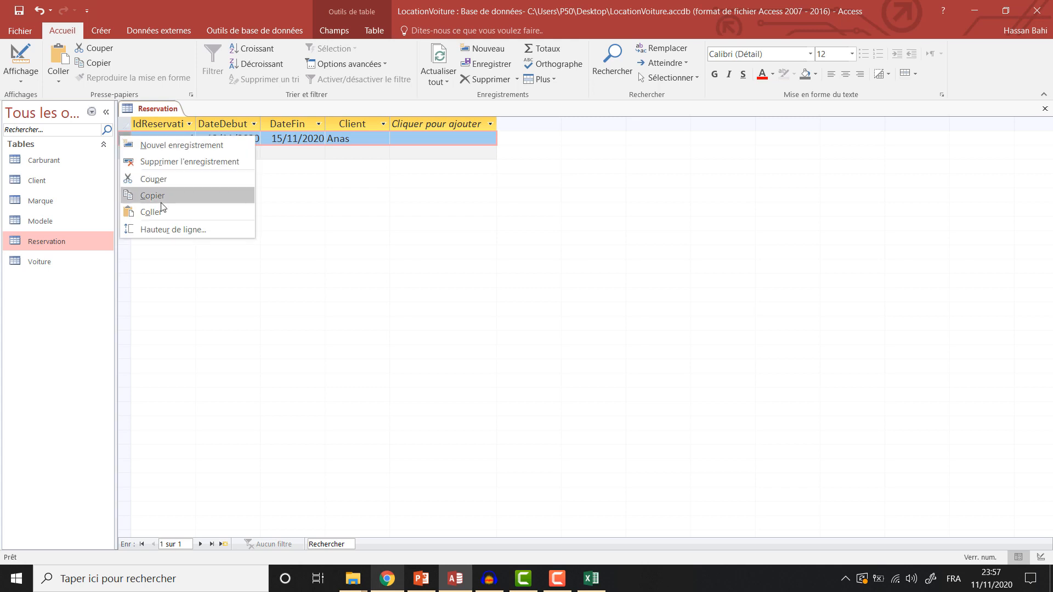
pyautogui.click(163, 162)
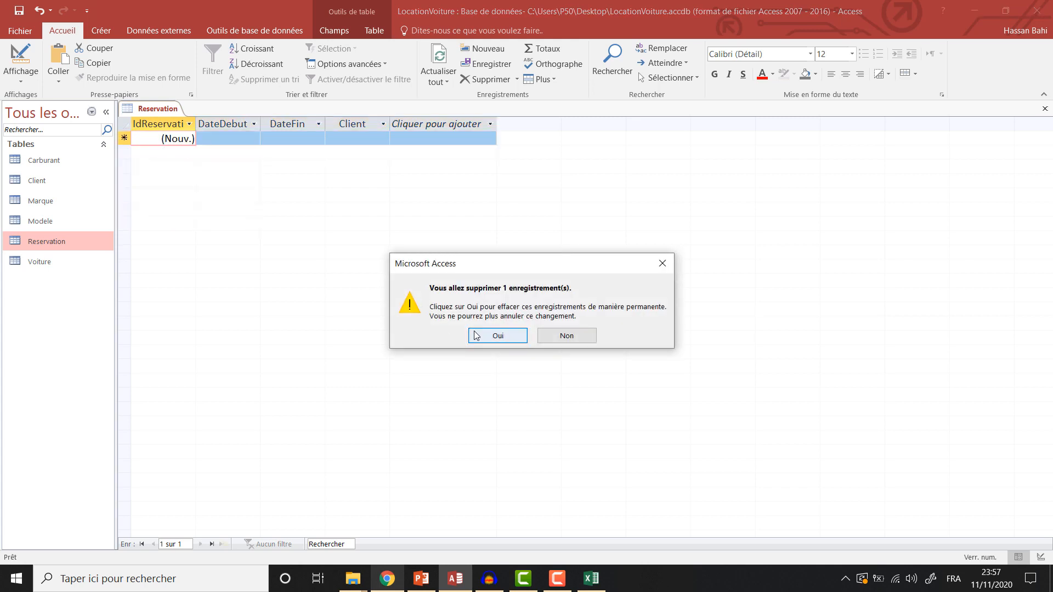
pyautogui.click(473, 336)
# Return the Reservation table to design view, add a field named Voiture and start the Lookup Wizard for its data type
pyautogui.rightClick(162, 108)
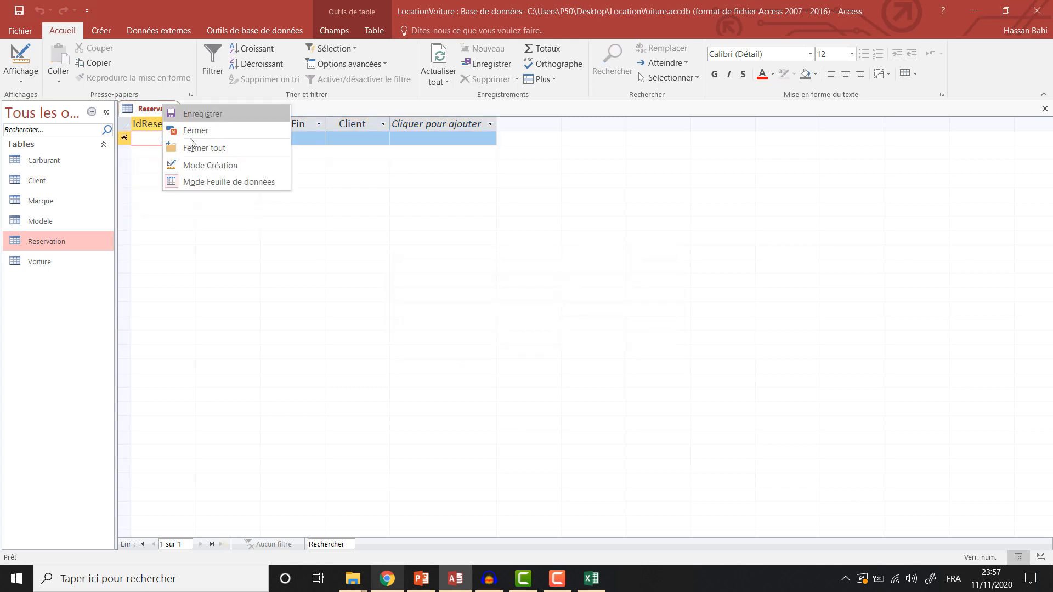
pyautogui.click(207, 166)
pyautogui.click(216, 192)
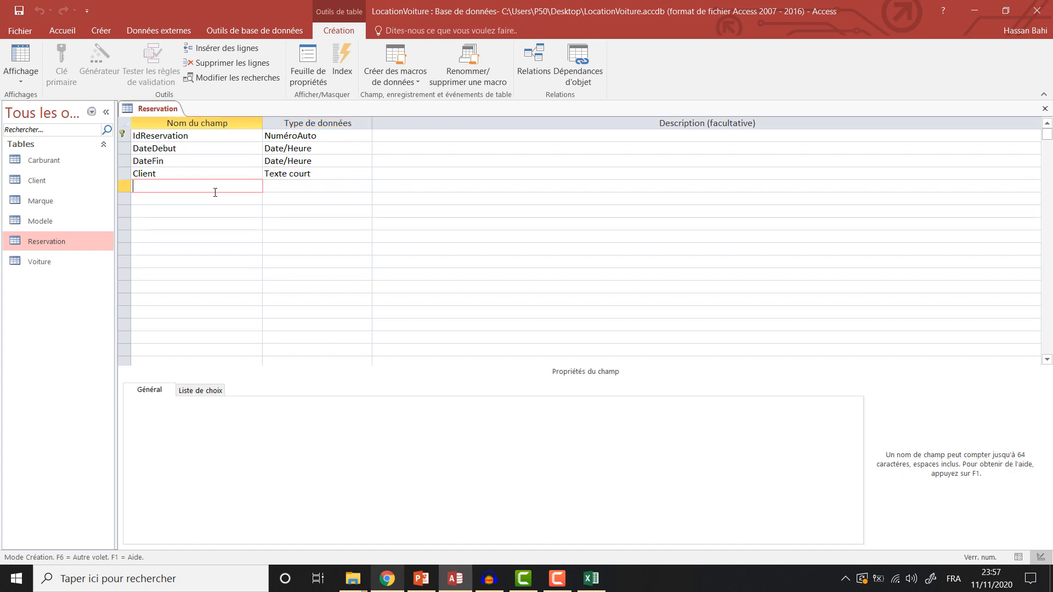
pyautogui.write('Voiture')
pyautogui.click(325, 186)
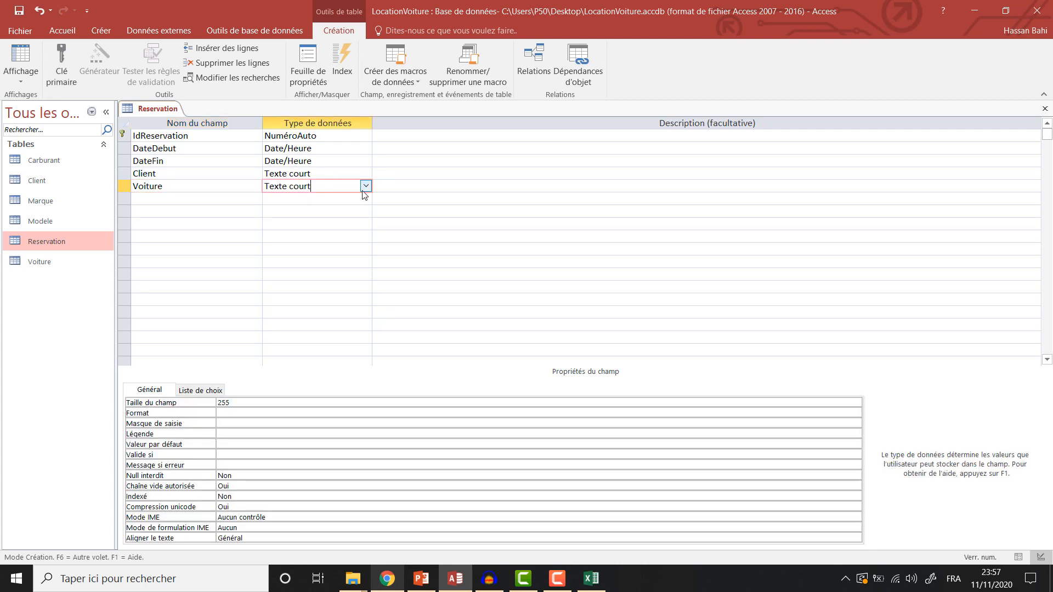
pyautogui.click(365, 185)
pyautogui.click(317, 339)
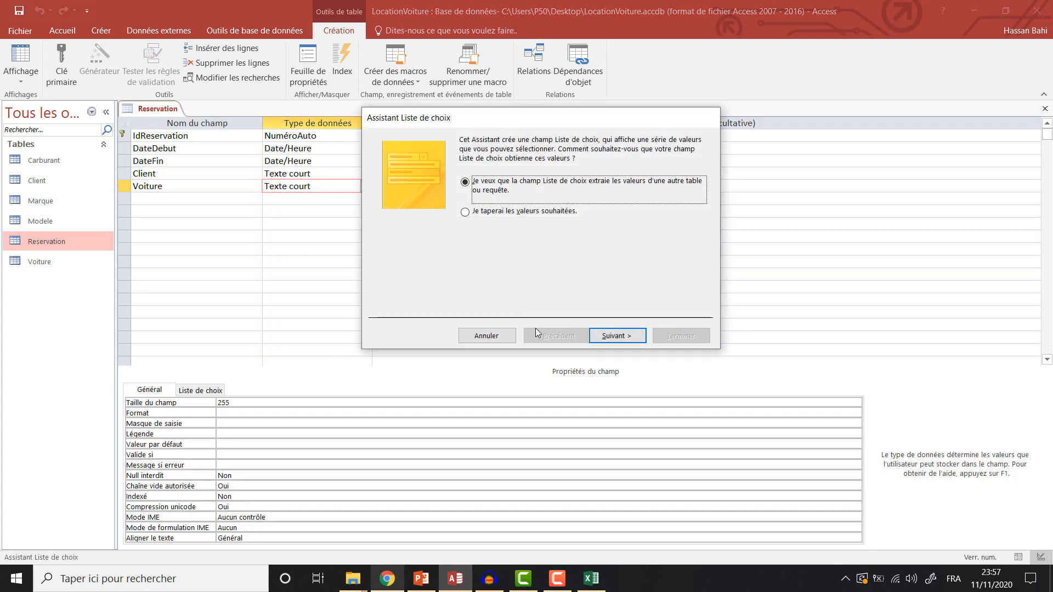
# Make the Voiture lookup field draw its values from the Voiture table's Matricule field
pyautogui.click(630, 336)
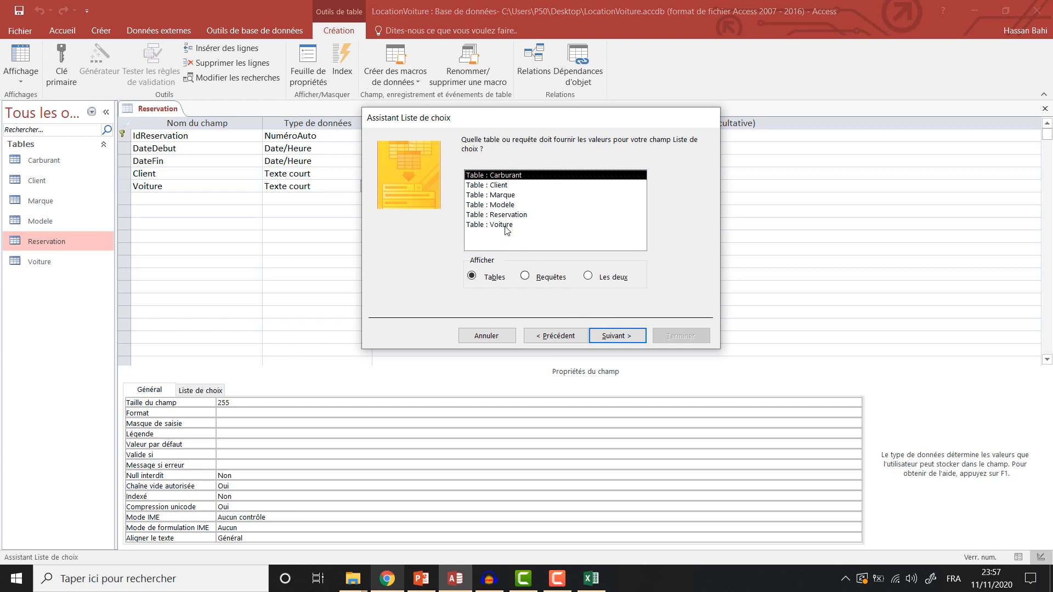
pyautogui.click(508, 226)
pyautogui.click(615, 337)
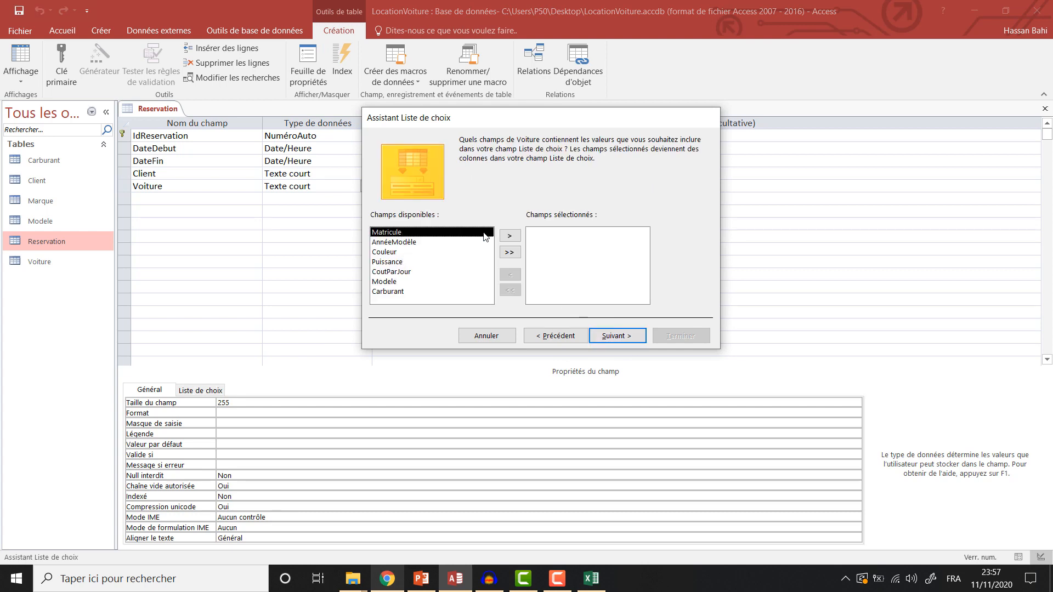
pyautogui.click(509, 235)
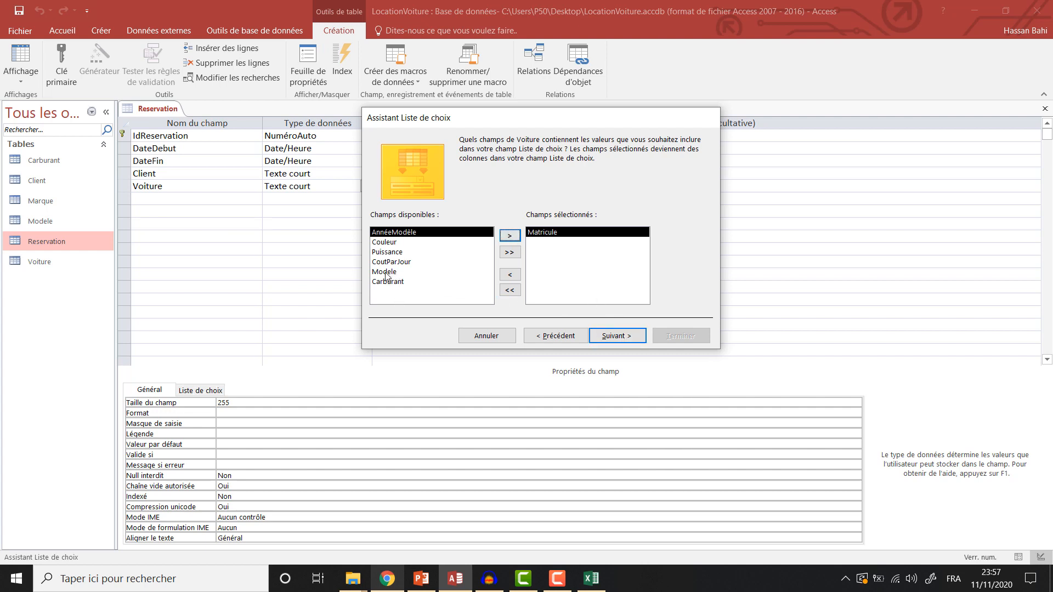
pyautogui.click(615, 336)
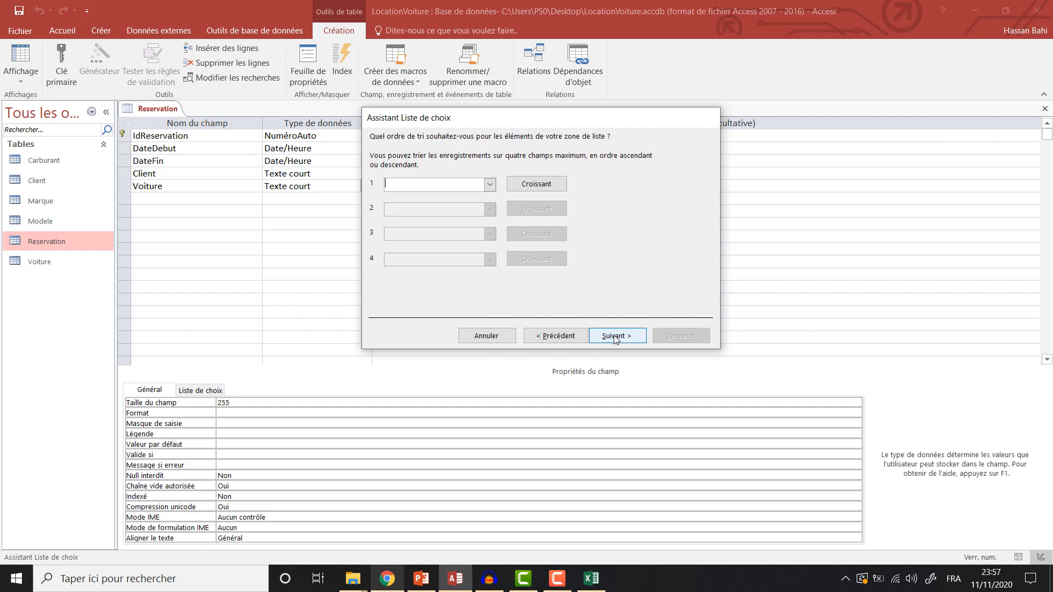
# Sort the Voiture lookup list by Matricule in ascending order and accept the default column width
pyautogui.click(490, 185)
pyautogui.click(460, 208)
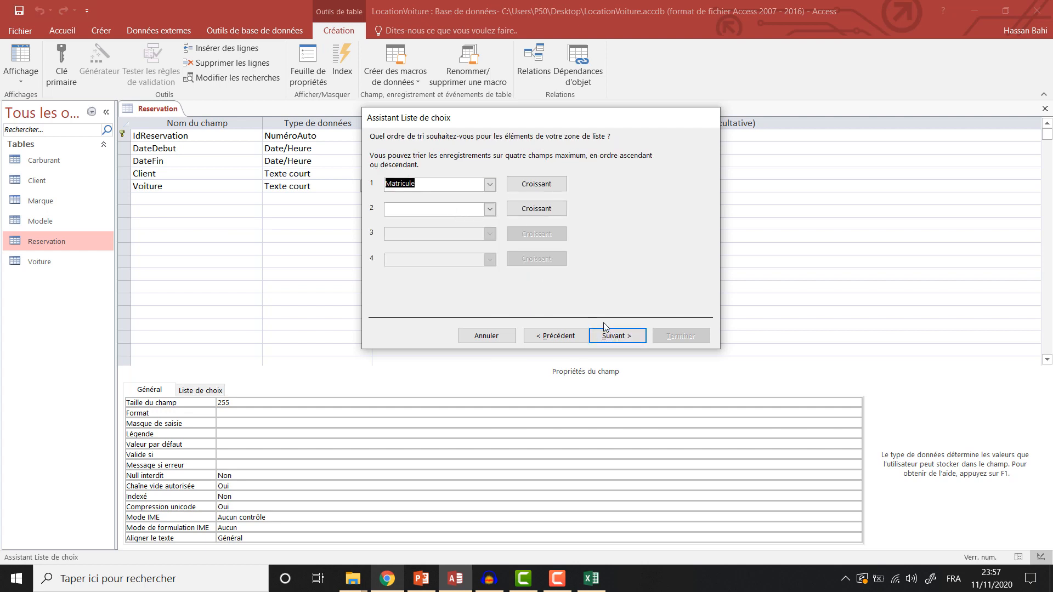
pyautogui.click(609, 335)
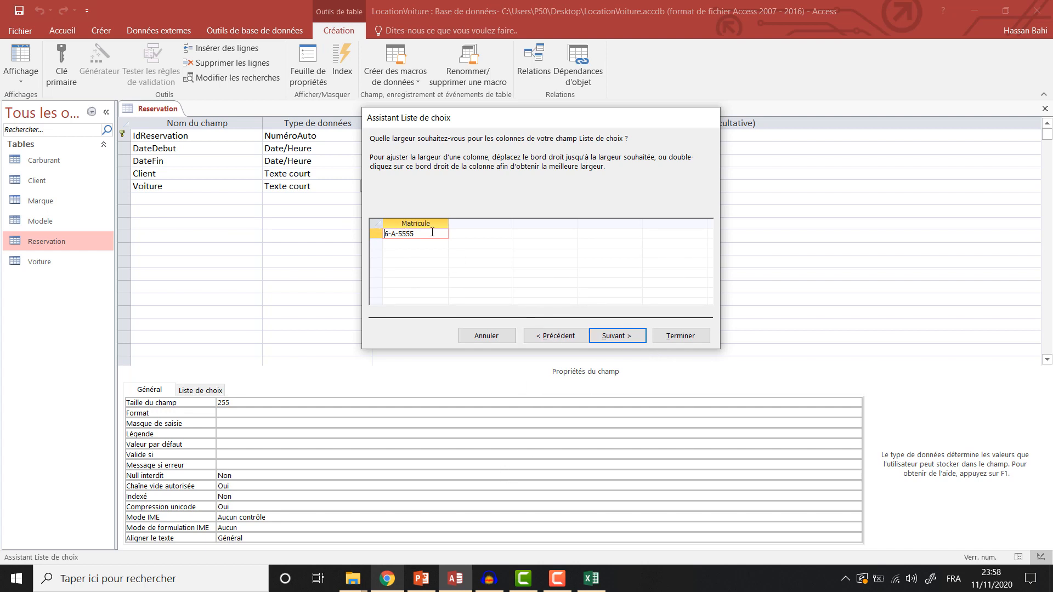
pyautogui.click(617, 335)
# Enable data integrity with restricted deletion for the Voiture lookup, finish the wizard and save the Reservation table
pyautogui.press('Tab')
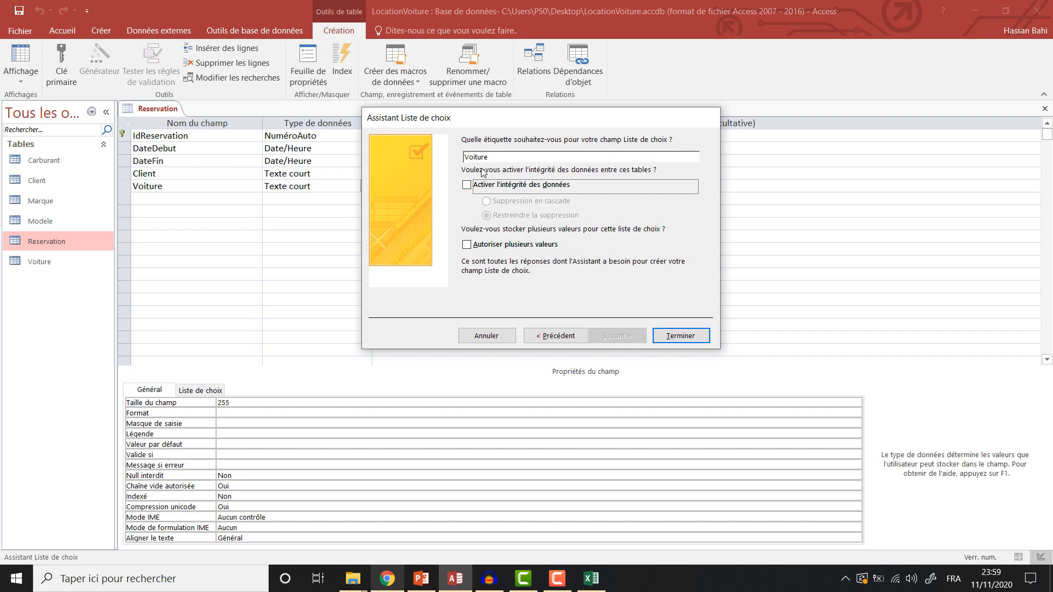
pyautogui.click(525, 188)
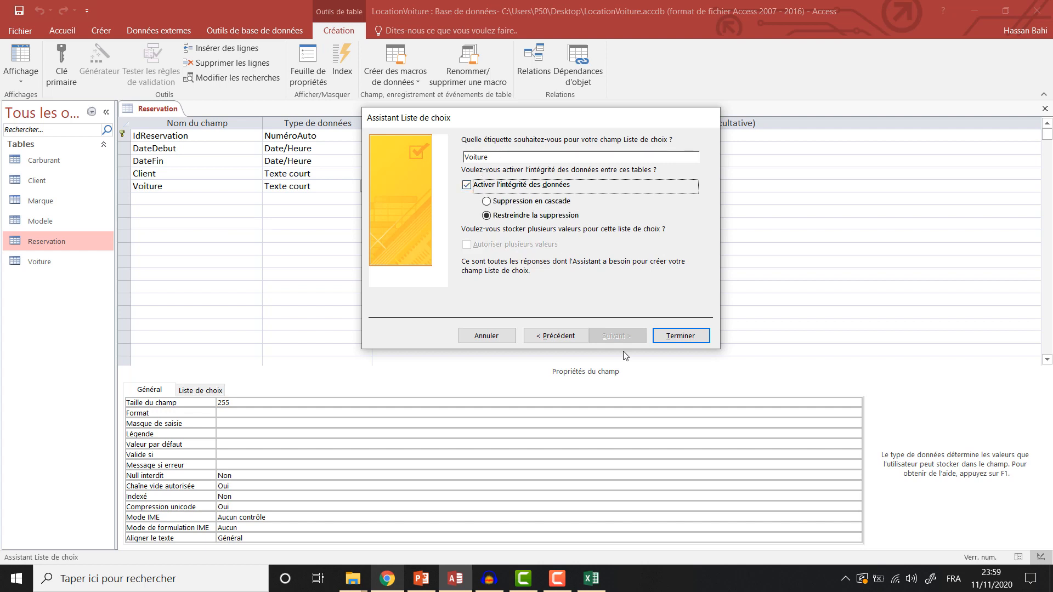
pyautogui.click(679, 335)
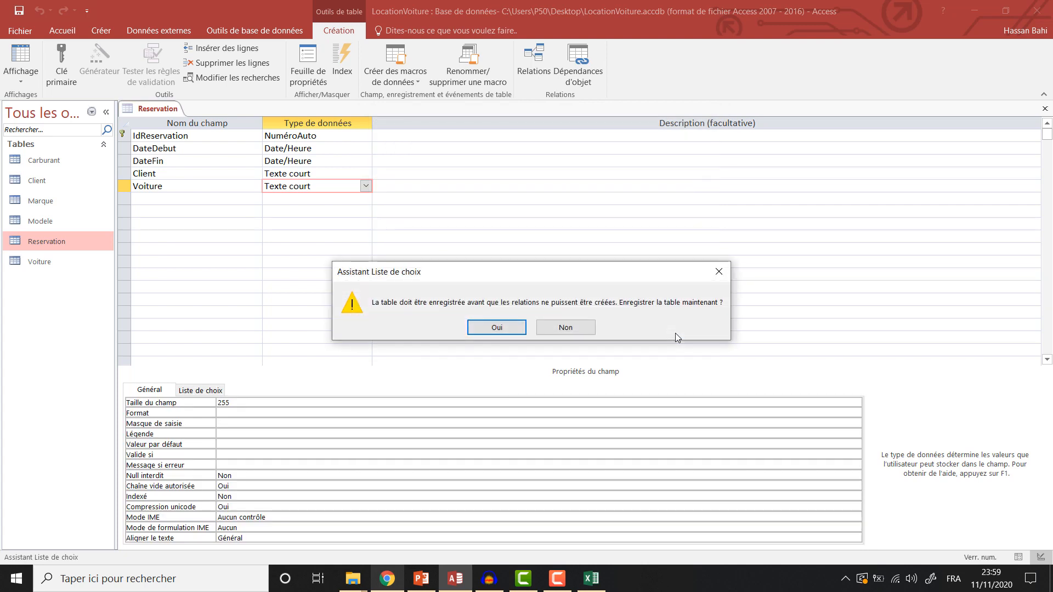
pyautogui.click(499, 327)
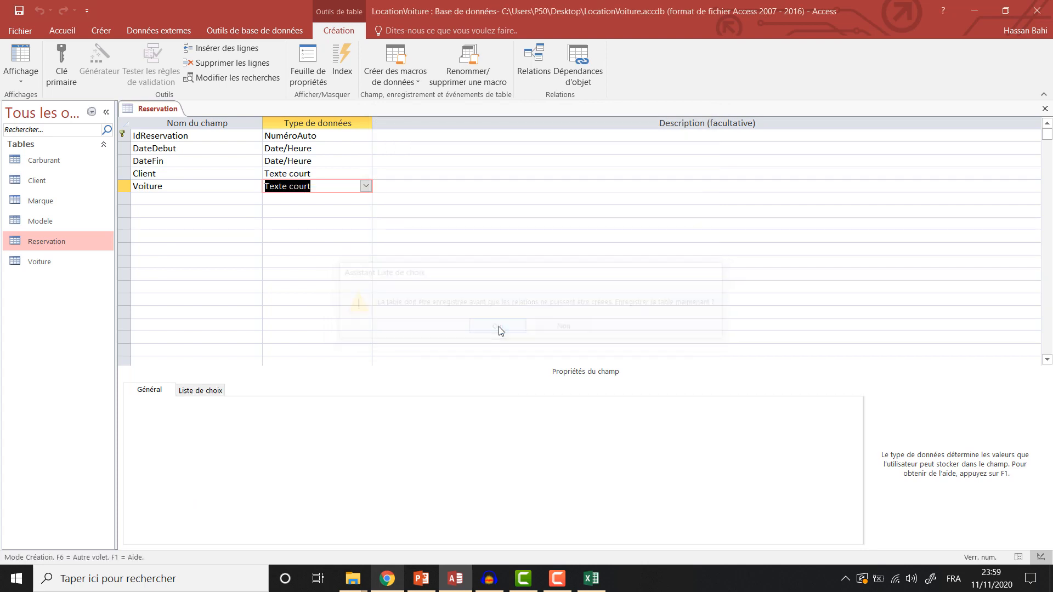
# Show the Reservation table in datasheet view and start a reservation with DateDebut 12/11/2020 and DateFin 21/11/2020
pyautogui.rightClick(158, 108)
pyautogui.click(222, 179)
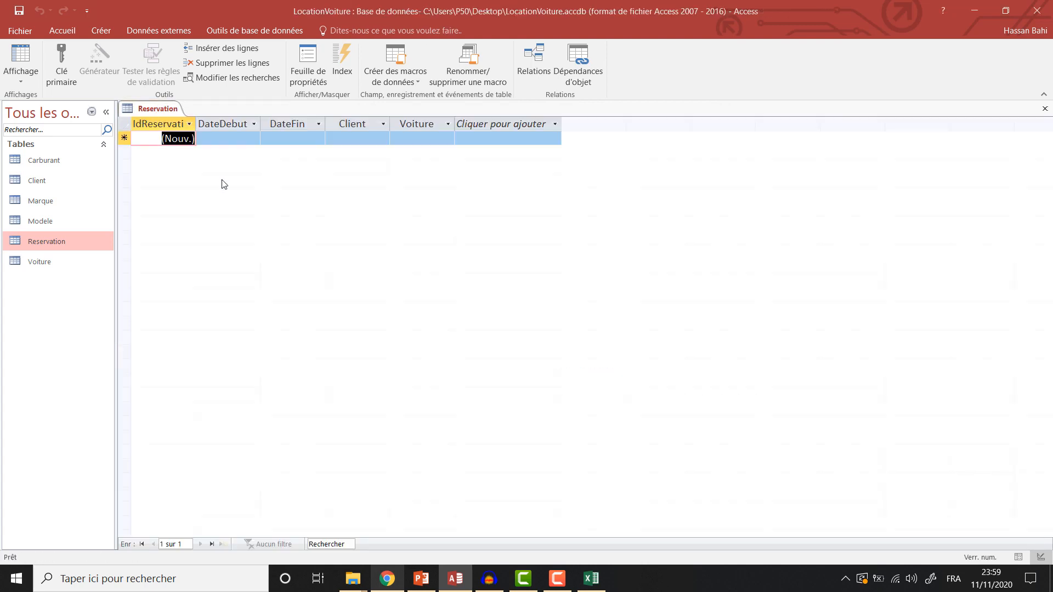
pyautogui.click(233, 139)
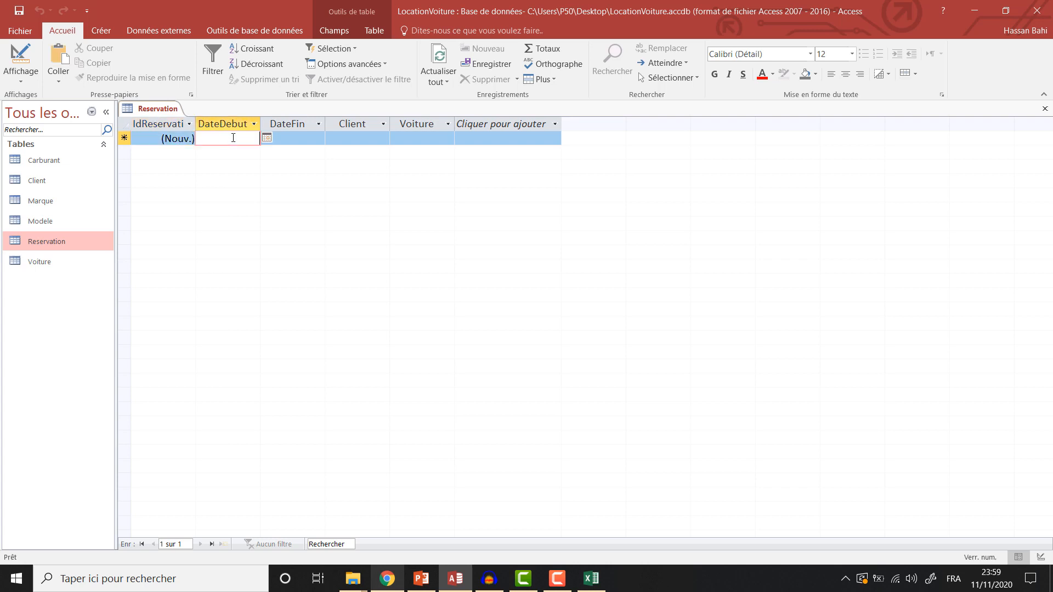
pyautogui.click(267, 138)
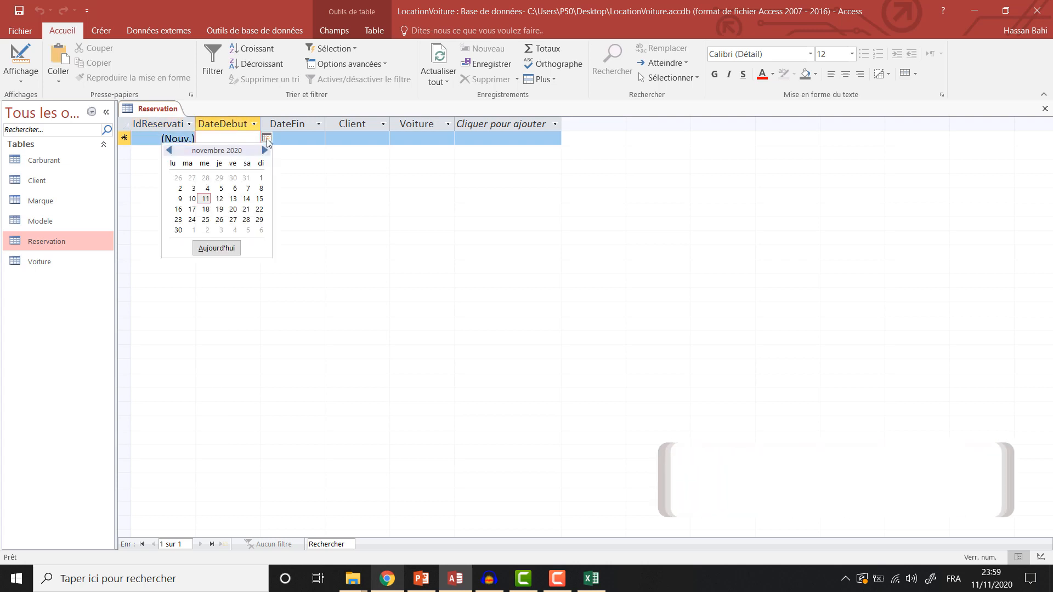
pyautogui.click(230, 200)
pyautogui.click(307, 134)
pyautogui.click(331, 138)
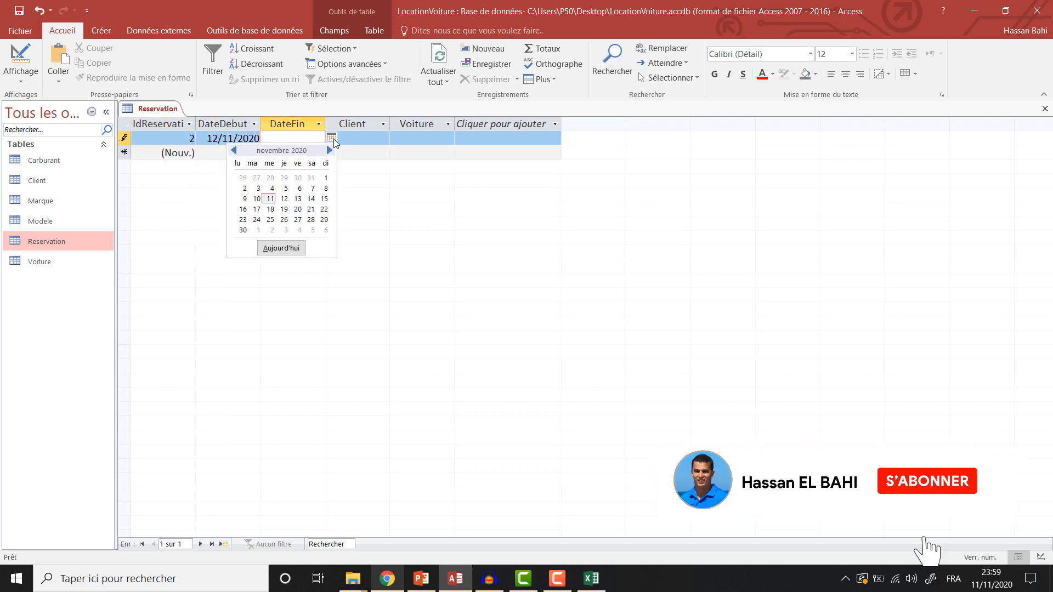
pyautogui.click(310, 208)
# Complete the reservation by choosing a client and the car 6-A-5555 from their lookup lists, and move to a new record
pyautogui.click(360, 138)
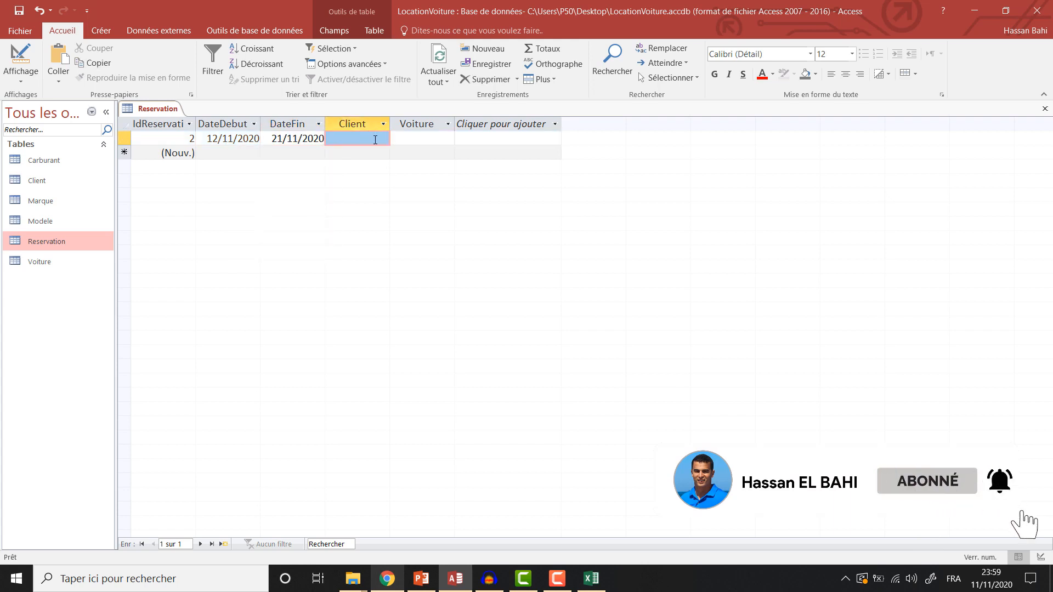
pyautogui.click(383, 138)
pyautogui.click(388, 180)
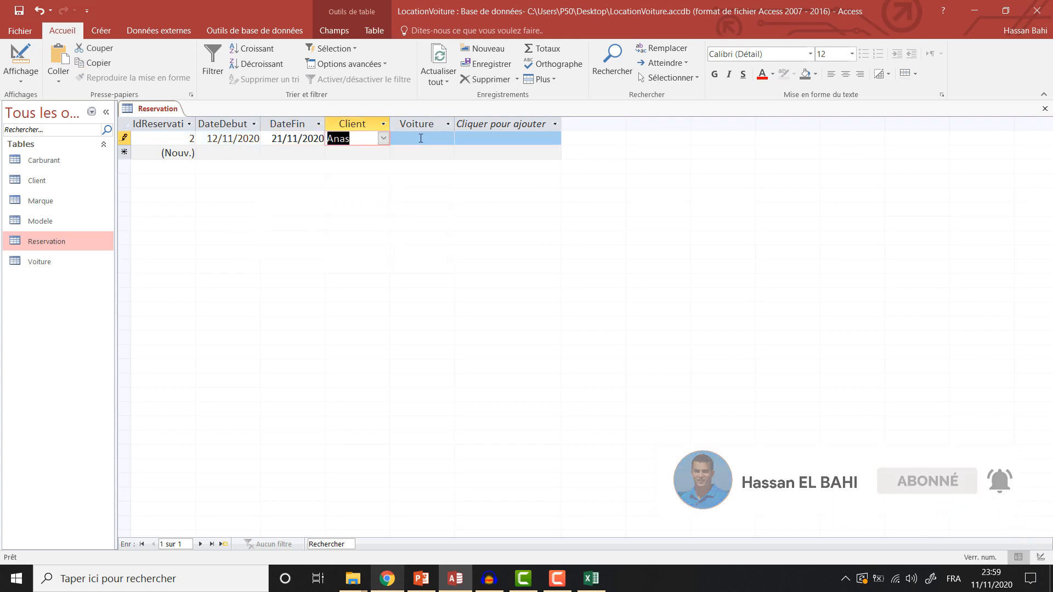
pyautogui.click(434, 139)
pyautogui.click(450, 139)
pyautogui.click(431, 153)
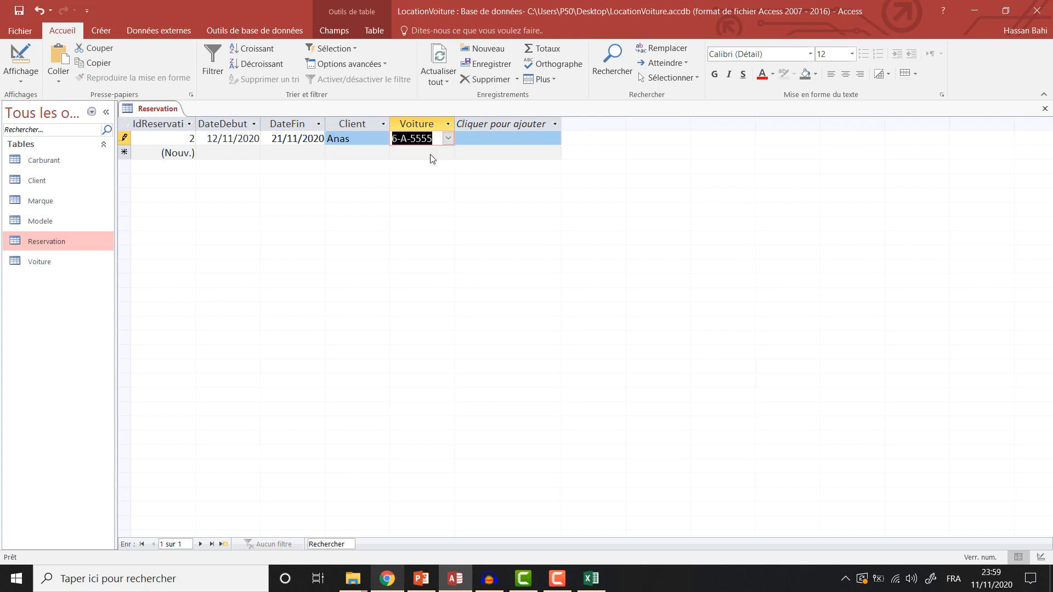
pyautogui.click(234, 152)
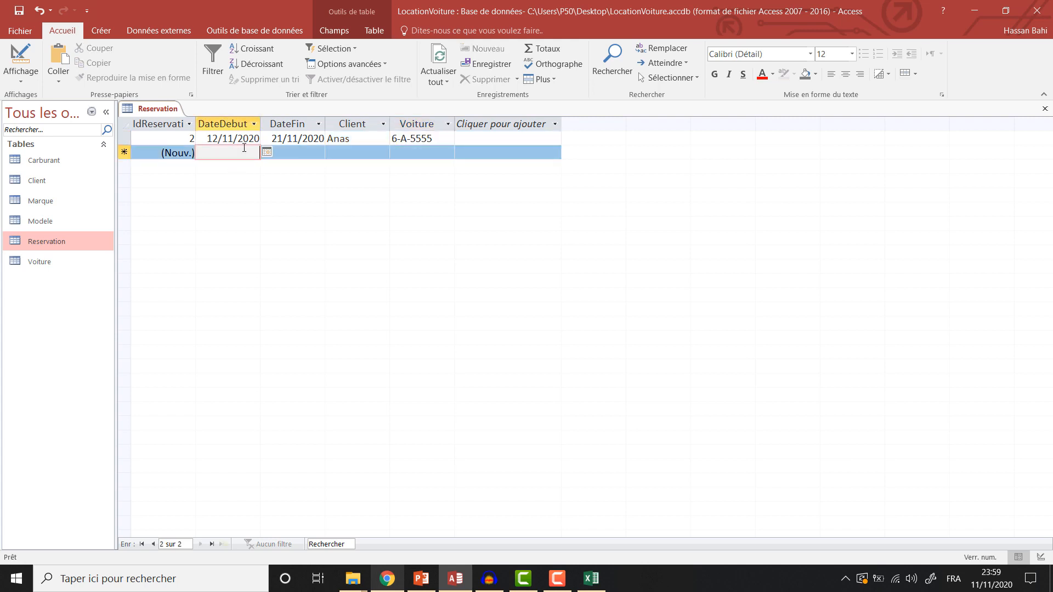